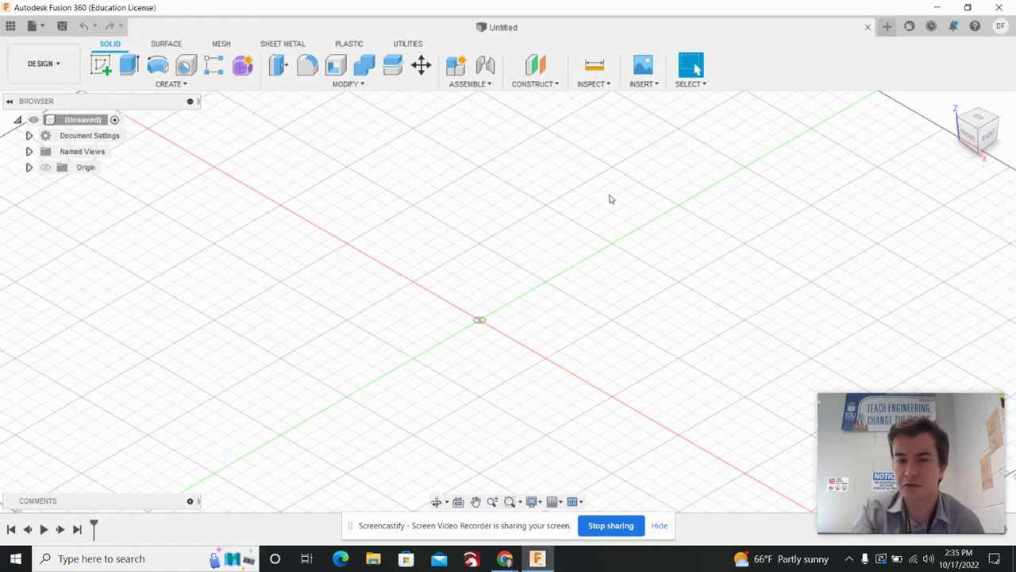
- Set the default units for new designs to mm in the preferences
{"action": "left_click", "coordinate": [999, 29]}
{"action": "left_click", "coordinate": [983, 63]}
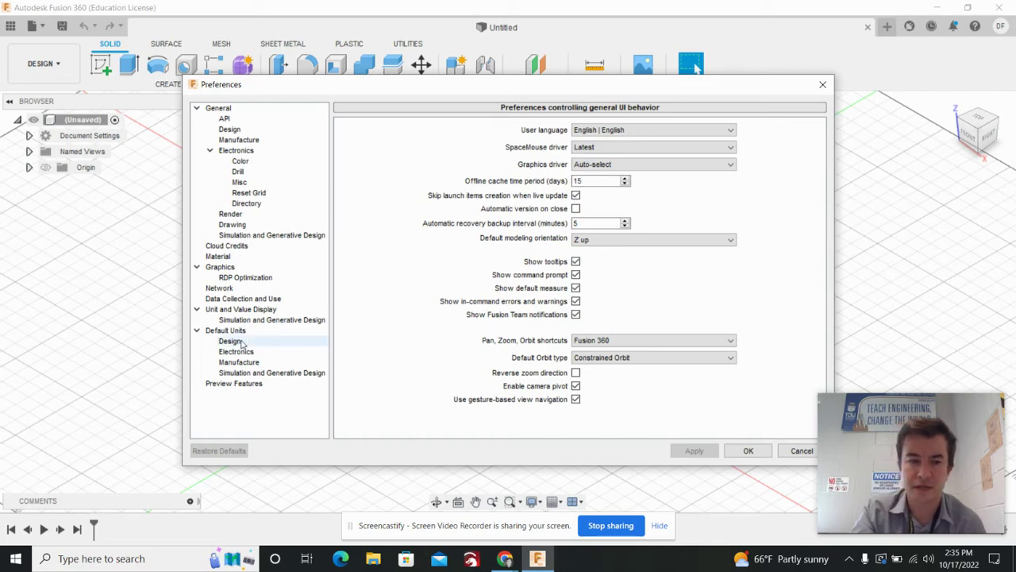
{"action": "left_click", "coordinate": [241, 342]}
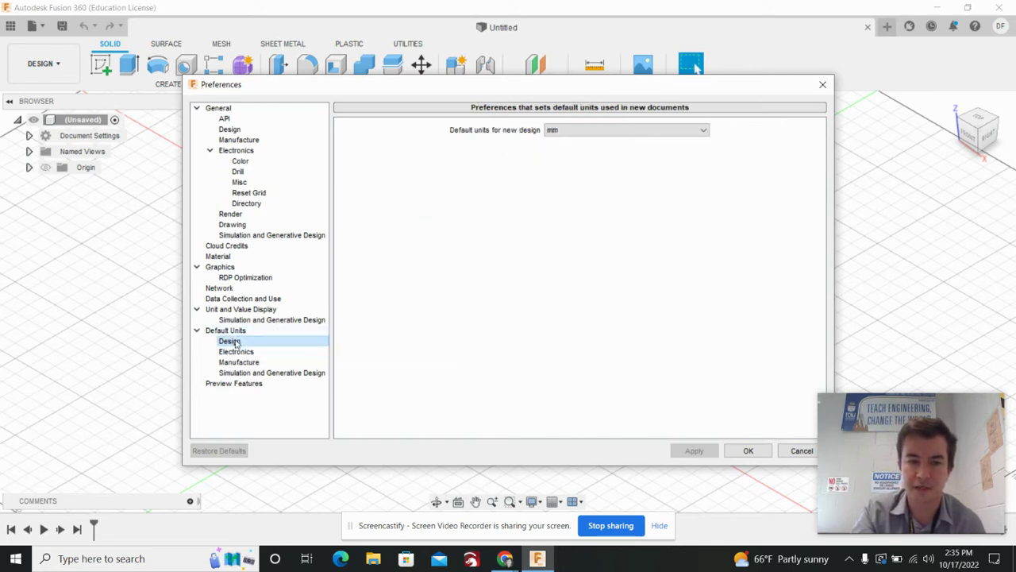
{"action": "left_click", "coordinate": [630, 133]}
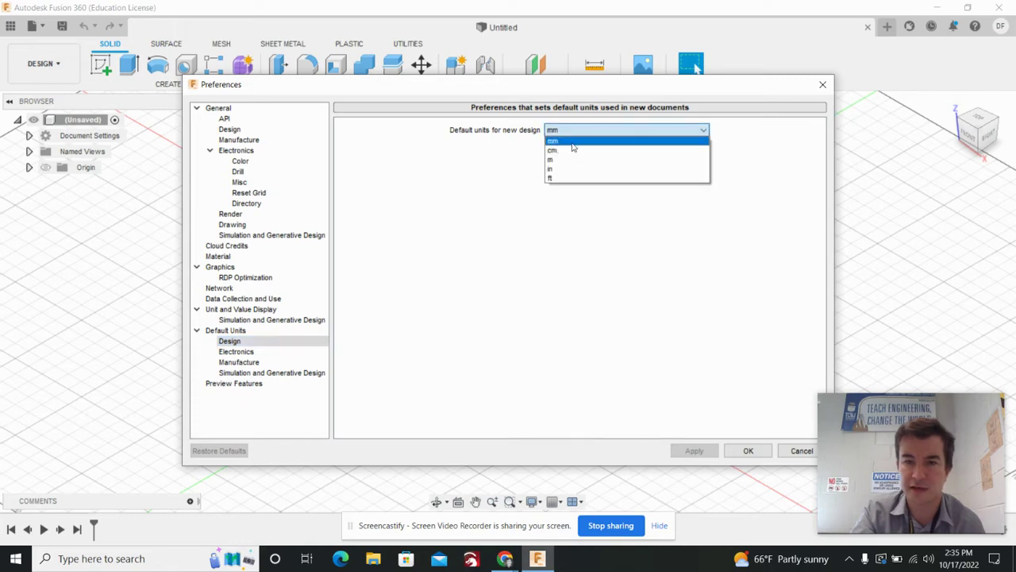
{"action": "left_click", "coordinate": [574, 149]}
{"action": "left_click", "coordinate": [768, 452]}
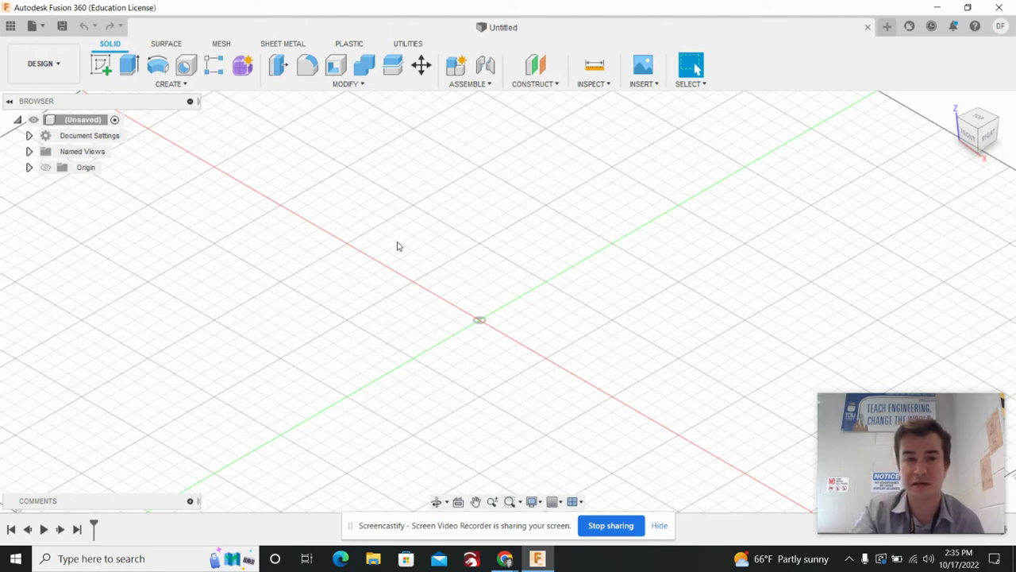
- Start saving the untitled design and expand the save location to show the available projects
{"action": "left_click", "coordinate": [42, 28]}
{"action": "left_click", "coordinate": [42, 28]}
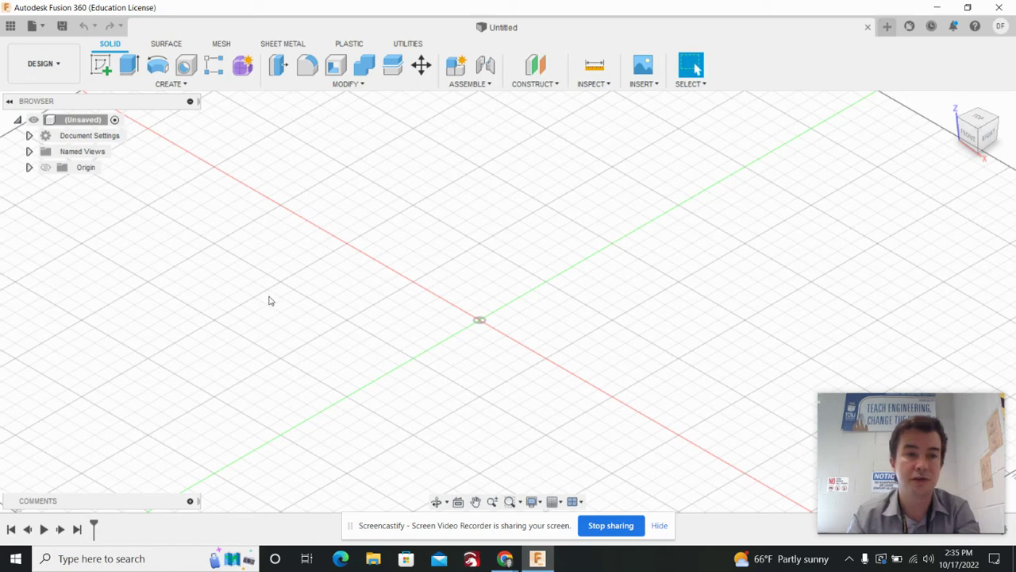
{"action": "left_click", "coordinate": [63, 26]}
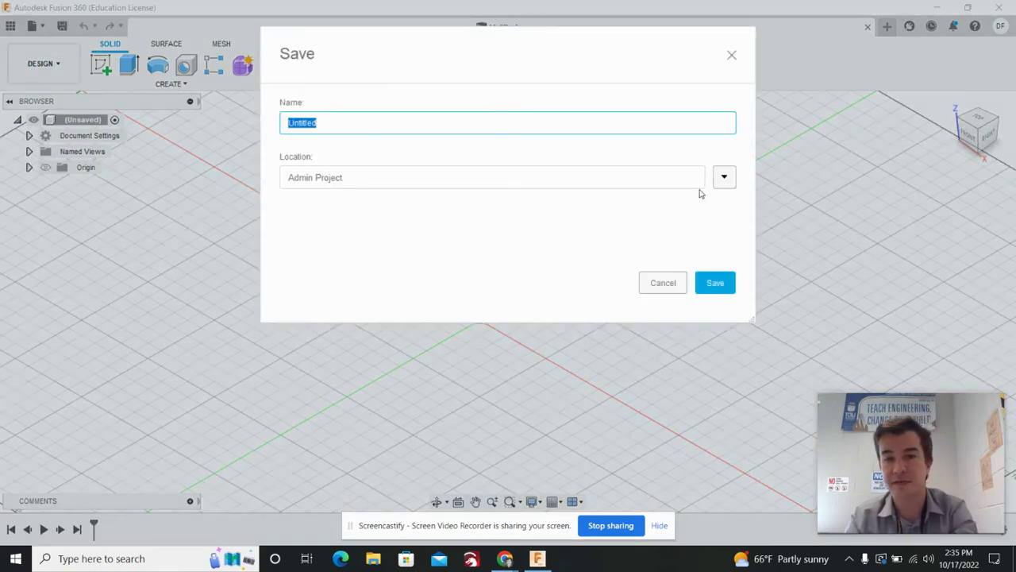
{"action": "left_click", "coordinate": [725, 179]}
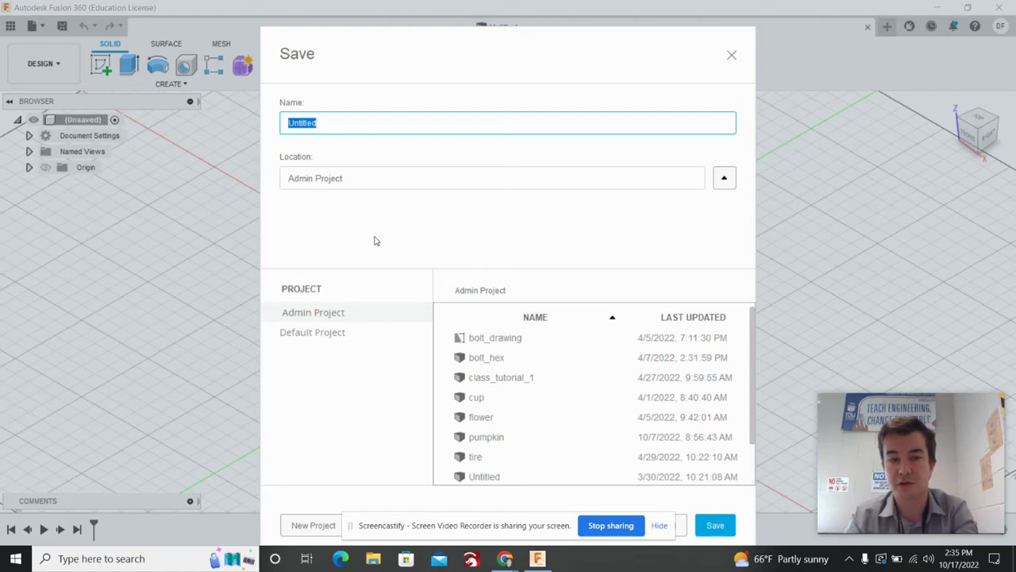
{"action": "scroll", "coordinate": [522, 405], "scroll_direction": "down", "scroll_amount": 1}
{"action": "scroll", "coordinate": [522, 405], "scroll_direction": "up", "scroll_amount": 1}
{"action": "left_click", "coordinate": [324, 321]}
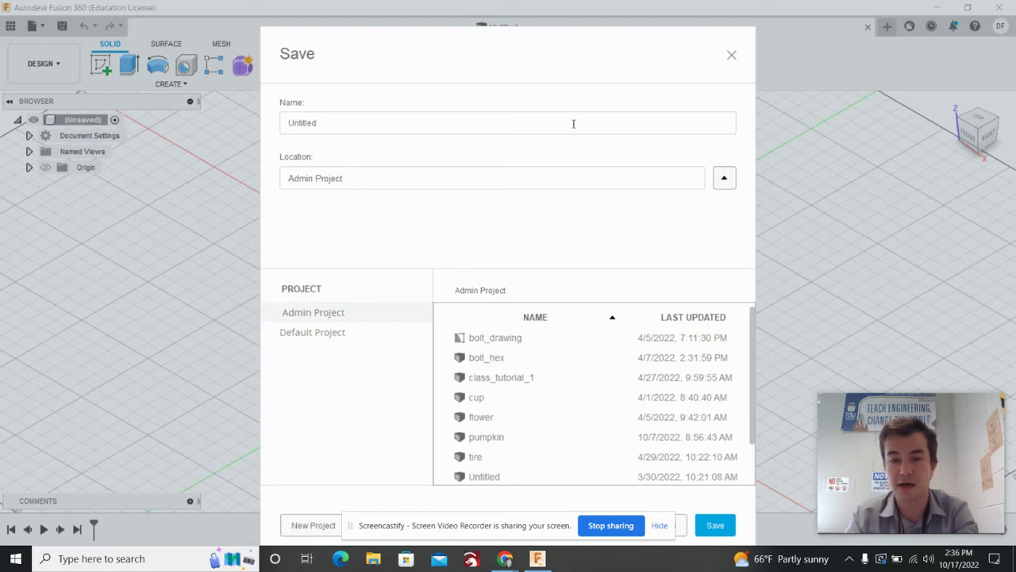
- Try to create a new project named with the author's surname followed by _CAD
{"action": "left_click", "coordinate": [316, 525]}
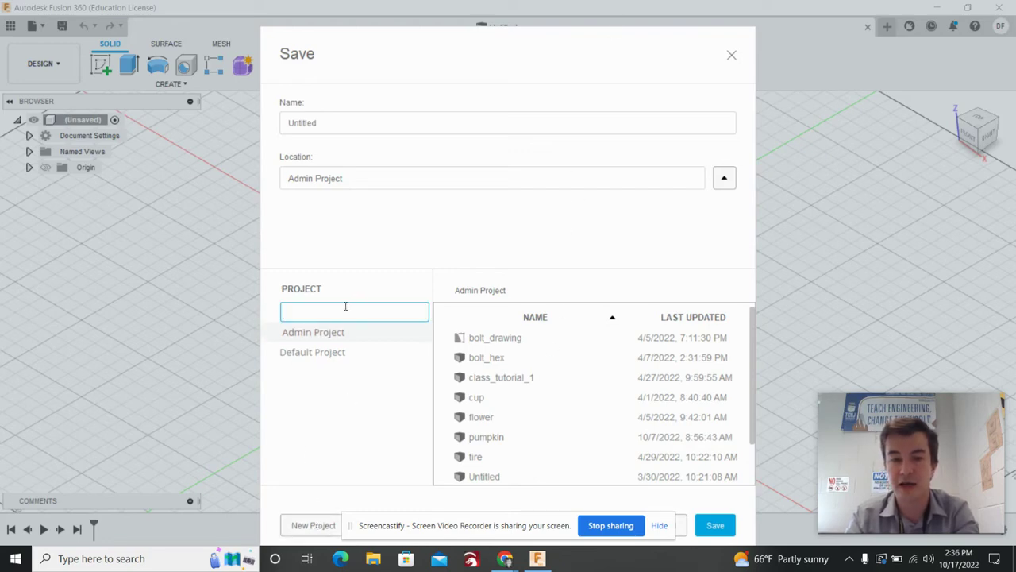
{"action": "type", "text": "Fo"}
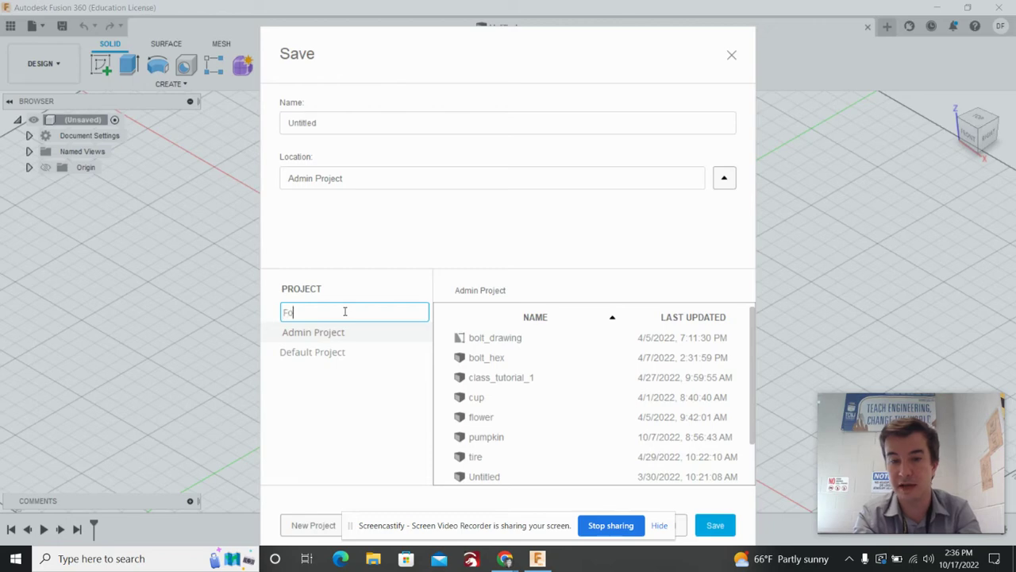
{"action": "type", "text": "wler_"}
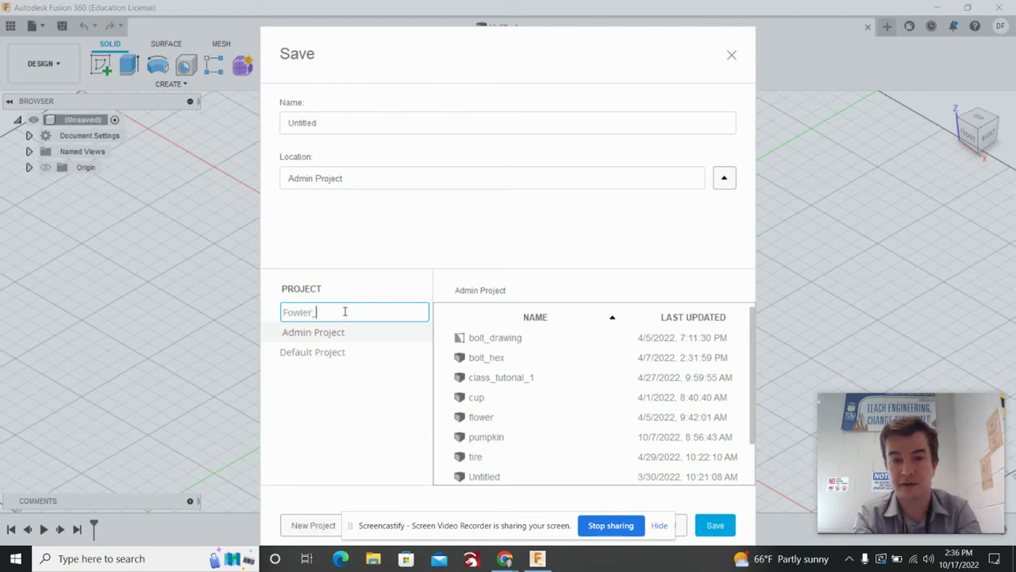
{"action": "type", "text": "CAD"}
{"action": "key", "text": "Return"}
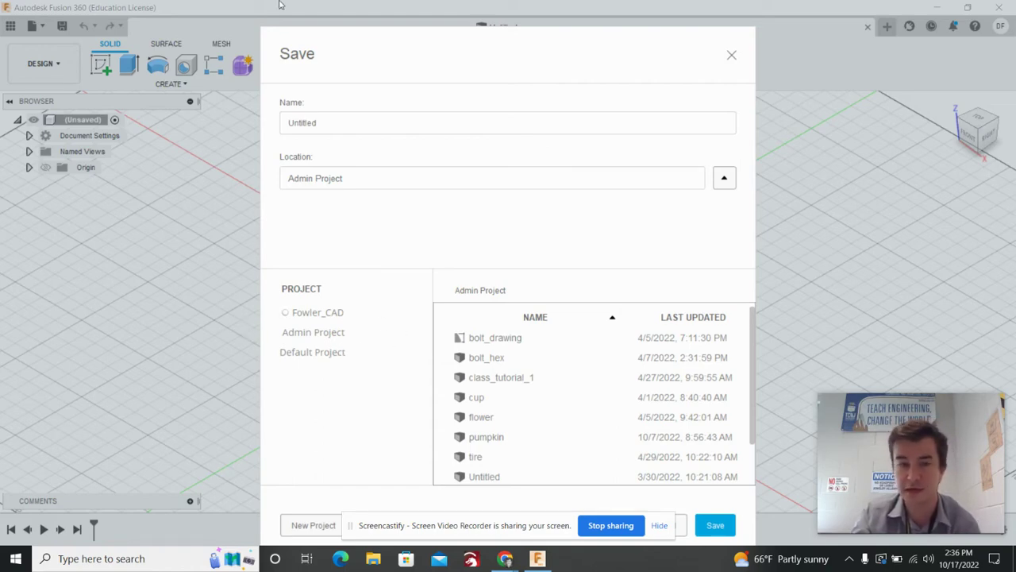
- Name the design with the author's surname followed by _Pumpkin_10_17_22 and look through the files in Admin Project
{"action": "double_click", "coordinate": [342, 117]}
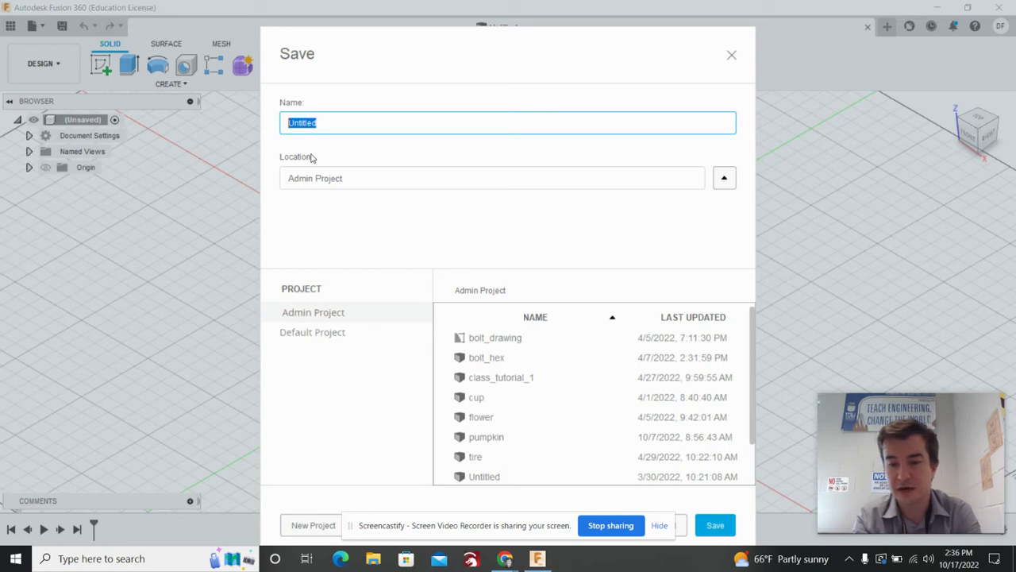
{"action": "type", "text": "Fowler_Pumpkin_10_17_22"}
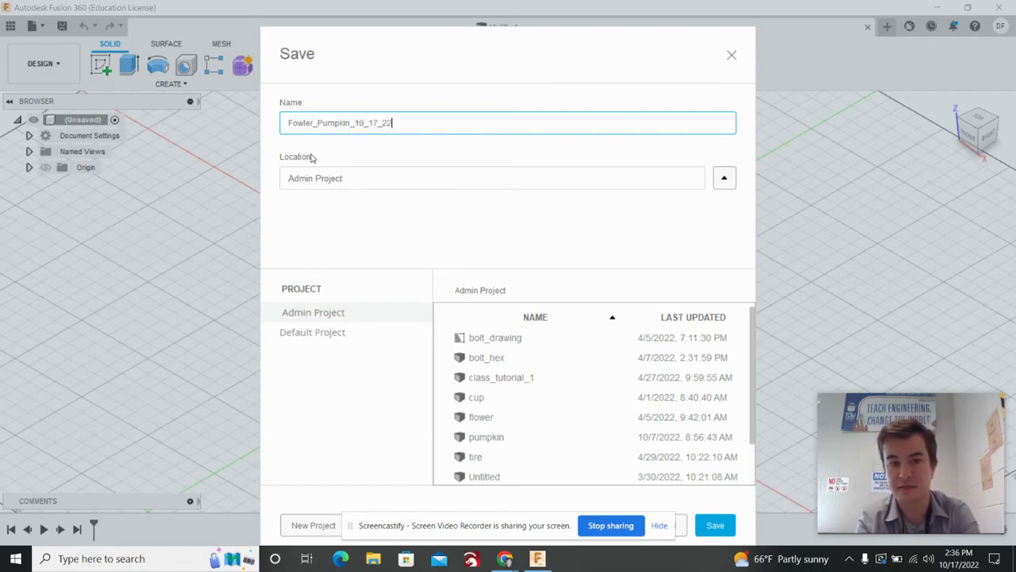
{"action": "scroll", "coordinate": [501, 383], "scroll_direction": "down", "scroll_amount": 1}
{"action": "scroll", "coordinate": [477, 373], "scroll_direction": "up", "scroll_amount": 1}
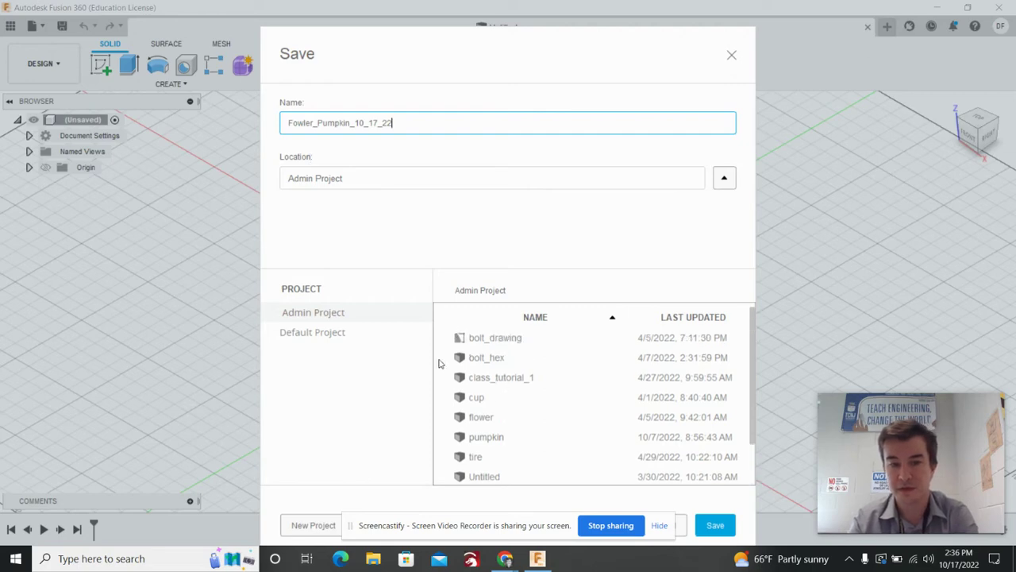
{"action": "scroll", "coordinate": [484, 420], "scroll_direction": "down", "scroll_amount": 1}
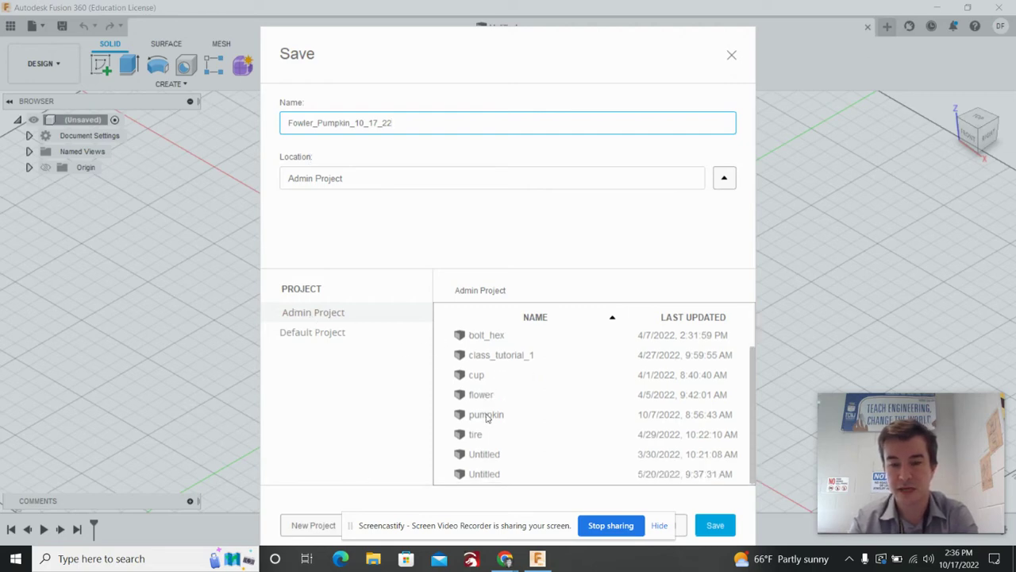
{"action": "scroll", "coordinate": [486, 419], "scroll_direction": "up", "scroll_amount": 1}
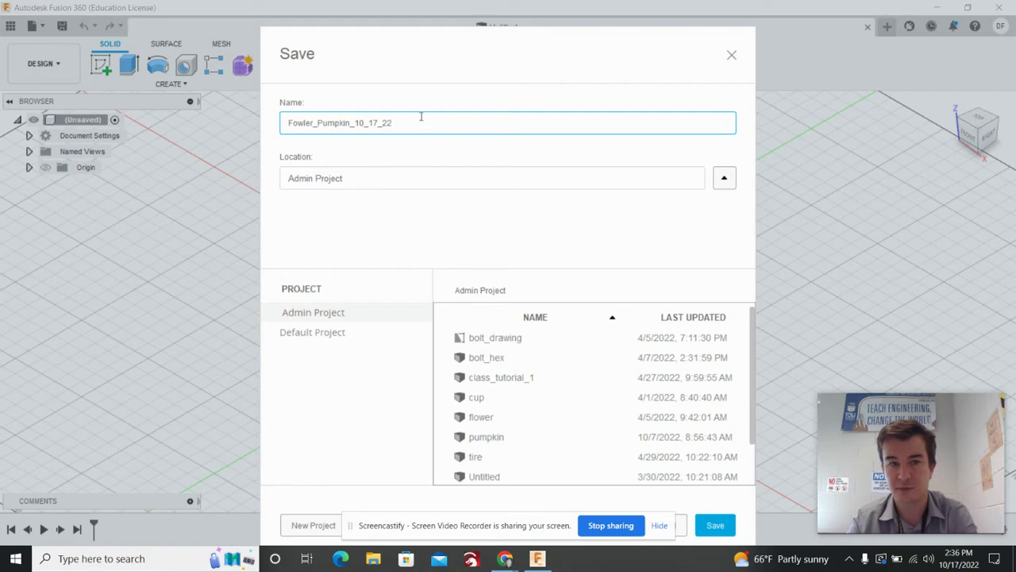
- Choose Admin Project as the location and save the pumpkin design there
{"action": "left_click", "coordinate": [351, 317]}
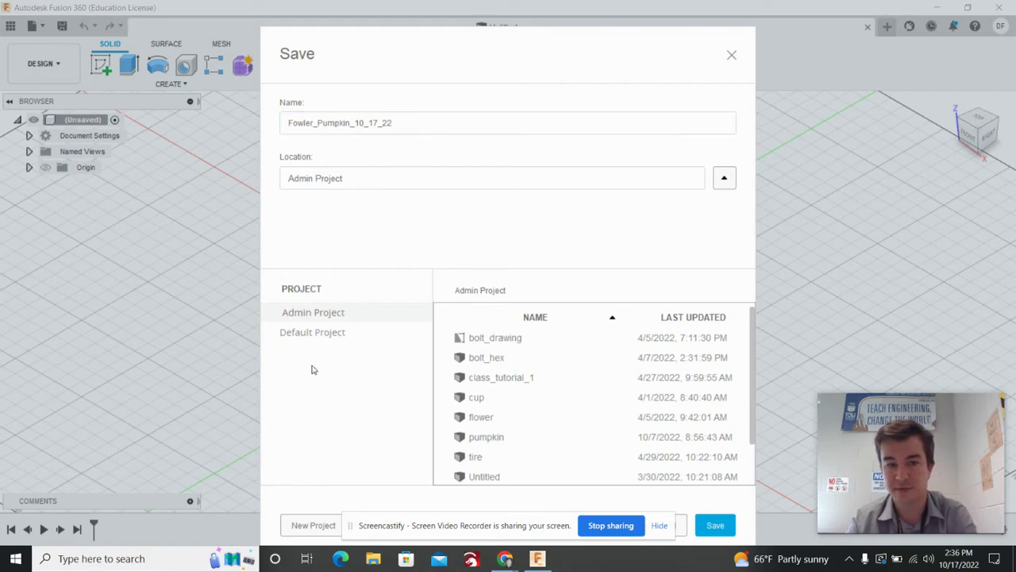
{"action": "left_click", "coordinate": [328, 338]}
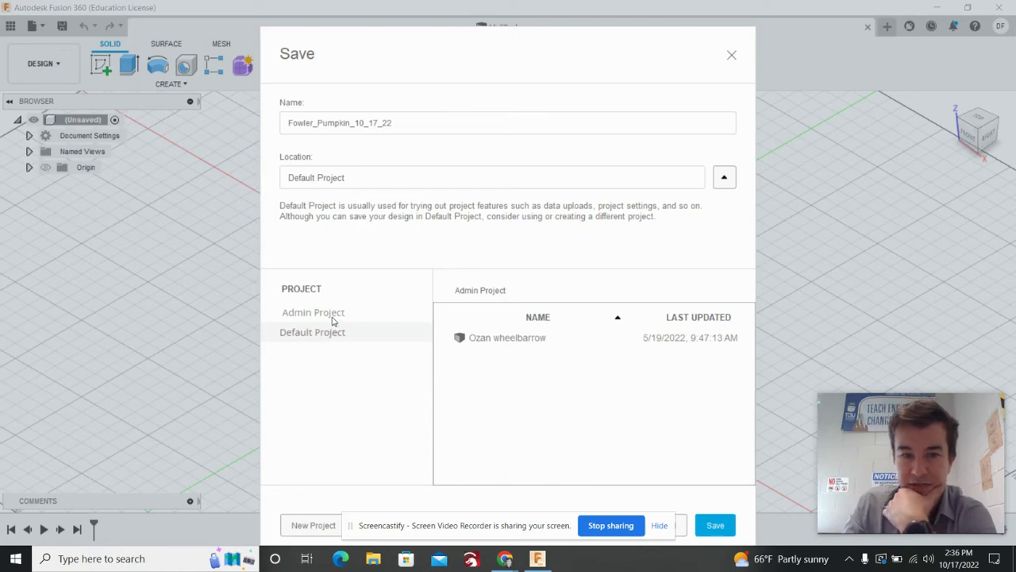
{"action": "left_click", "coordinate": [334, 318]}
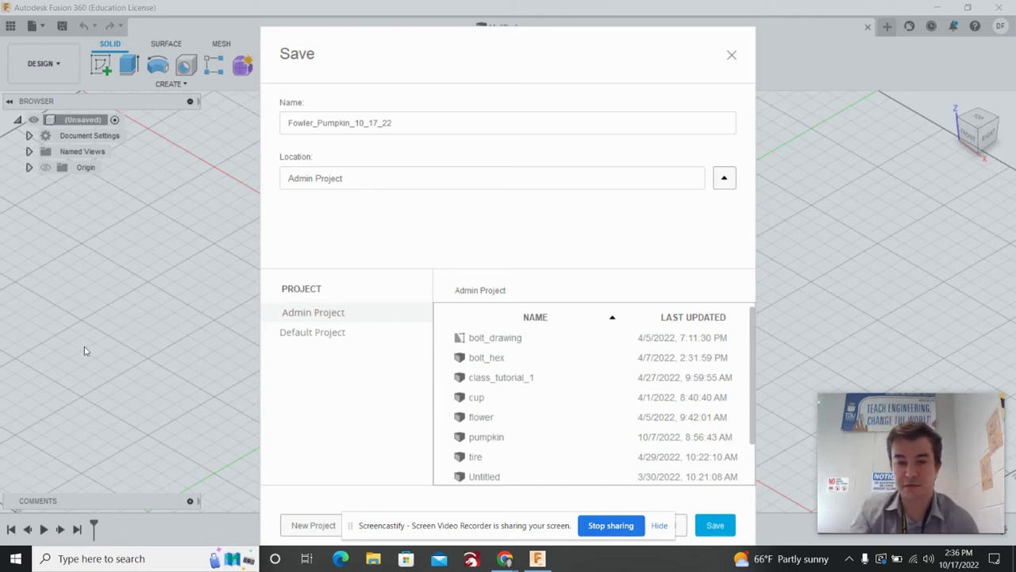
{"action": "left_click", "coordinate": [659, 525]}
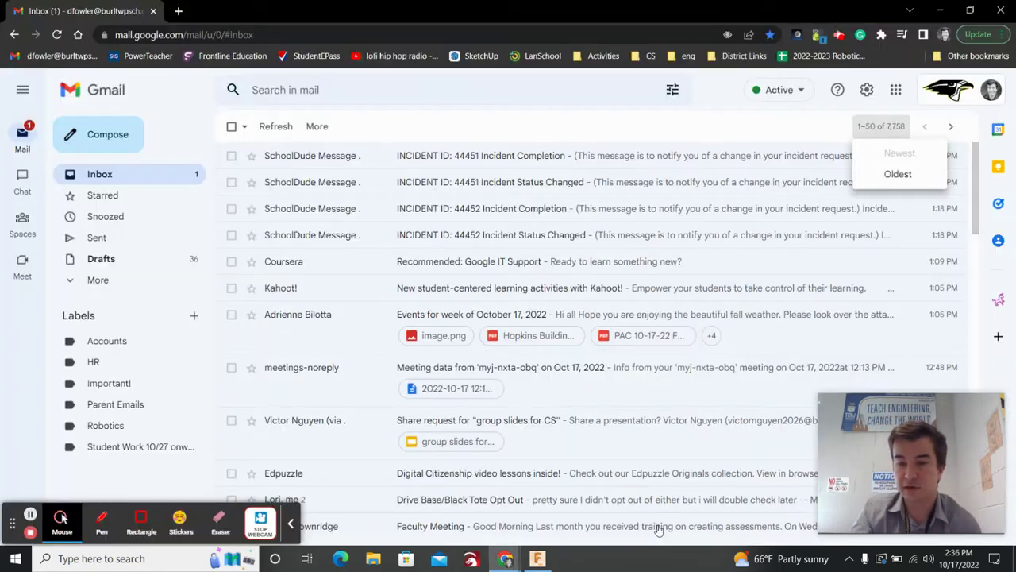
{"action": "left_click", "coordinate": [539, 561]}
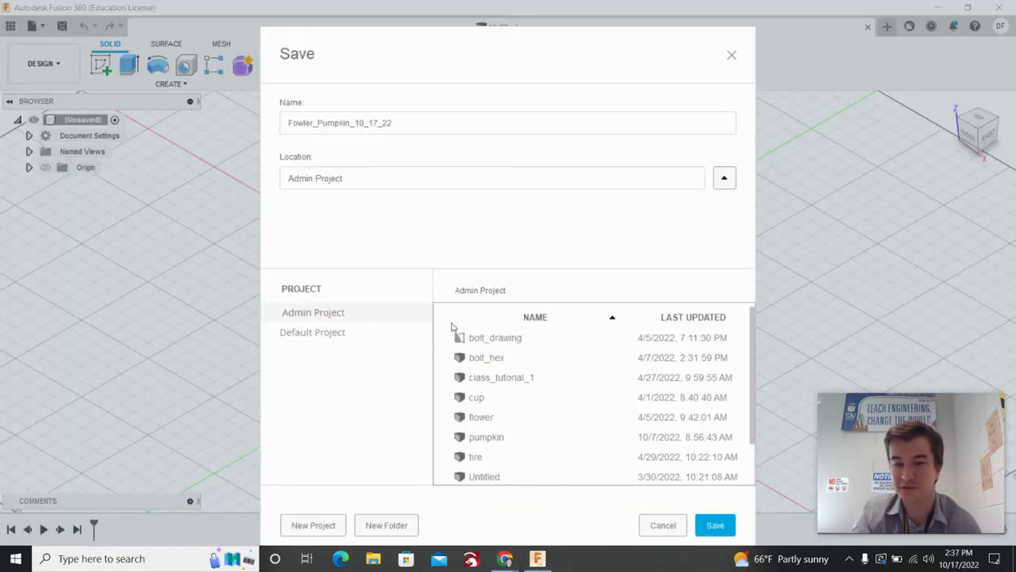
{"action": "left_click", "coordinate": [717, 525]}
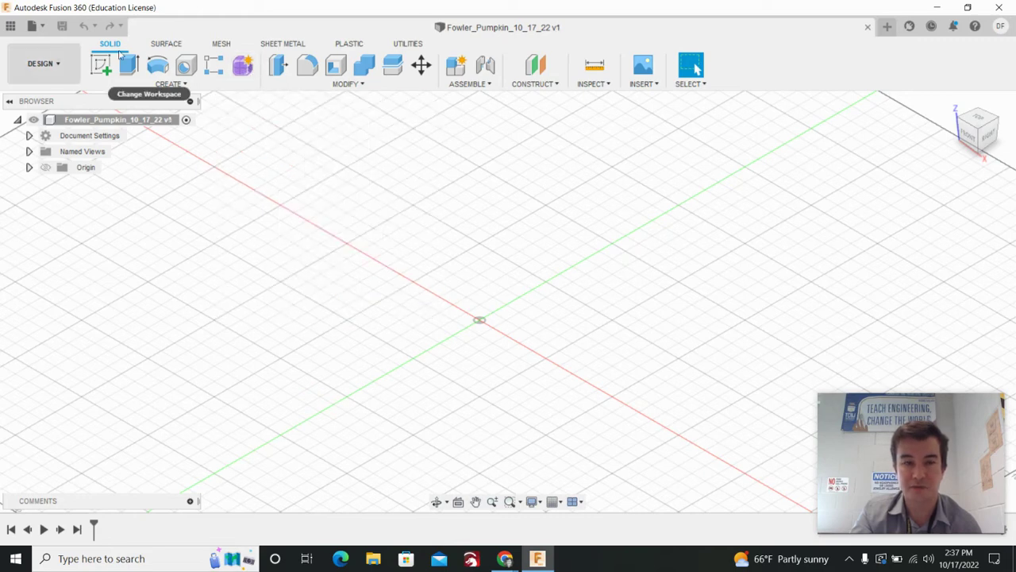
- Create a form and draw a cylinder base about 100 mm in diameter on the XY plane, centred on the origin
{"action": "left_click", "coordinate": [243, 68]}
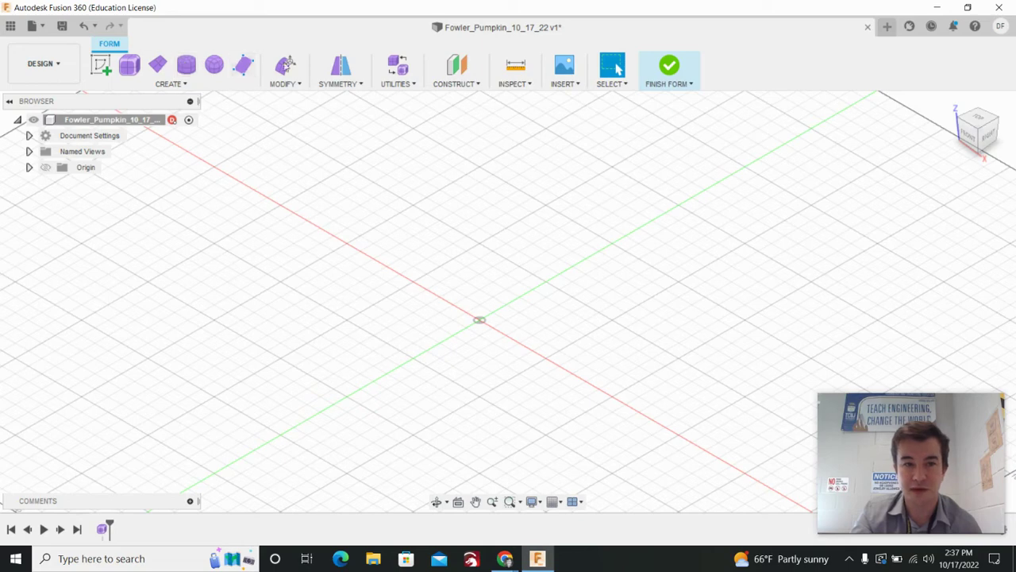
{"action": "left_click", "coordinate": [185, 67]}
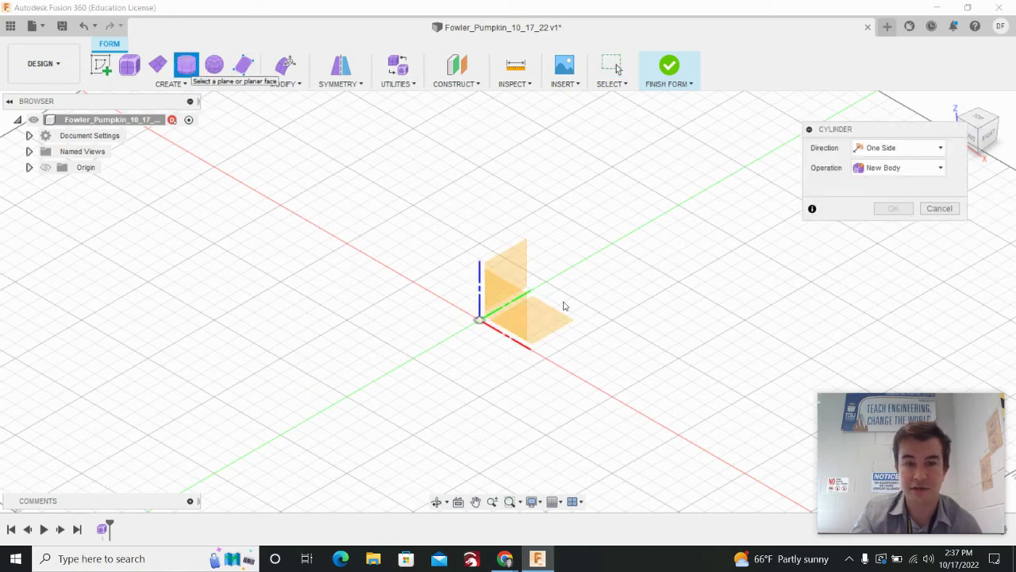
{"action": "left_click", "coordinate": [555, 334]}
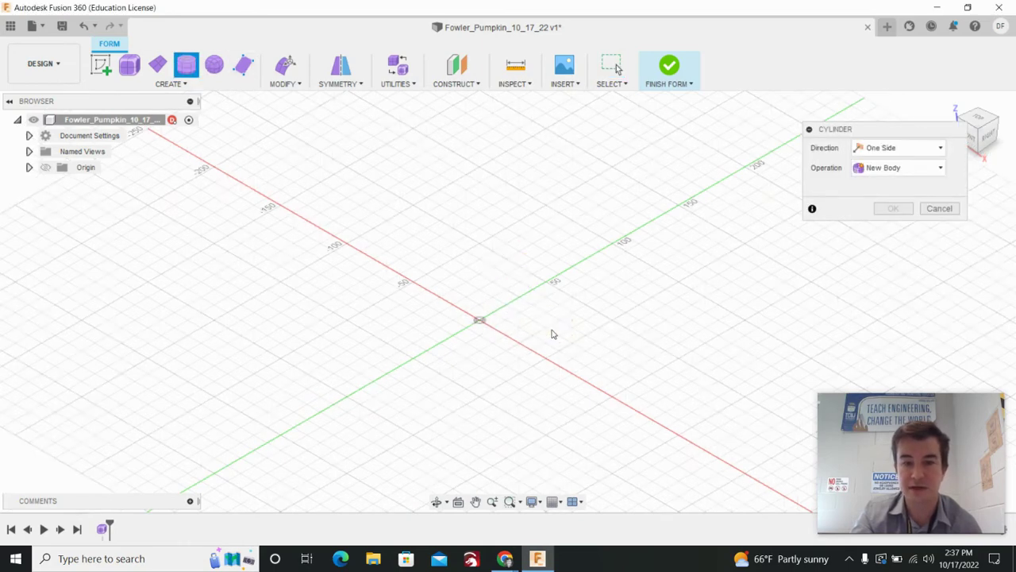
{"action": "left_click", "coordinate": [479, 321]}
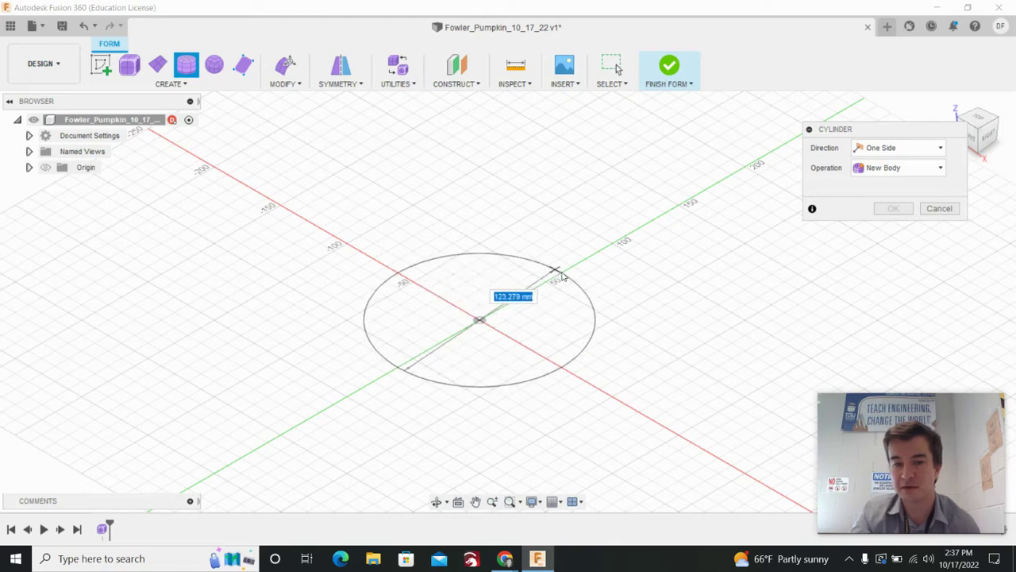
{"action": "left_click", "coordinate": [554, 284]}
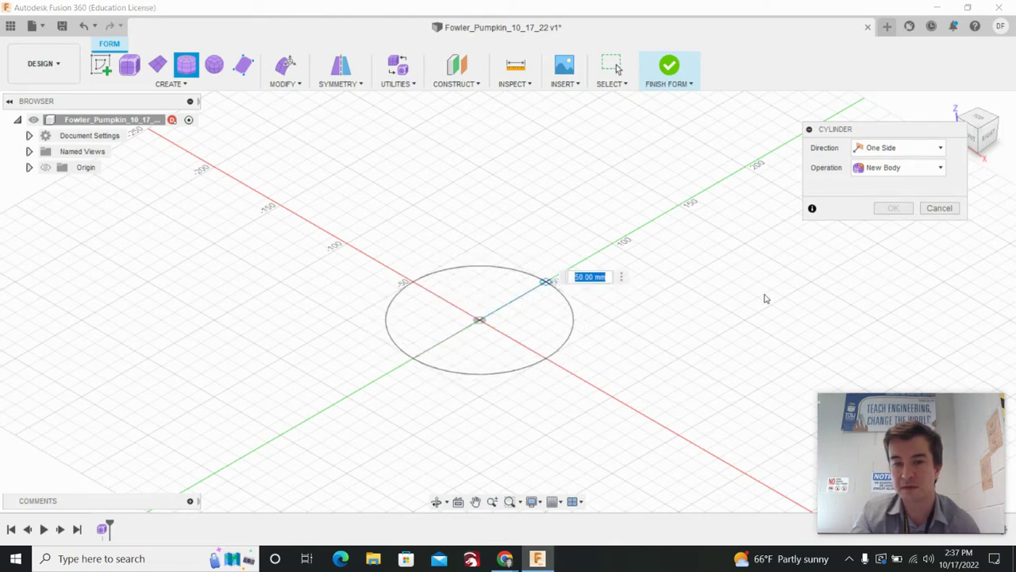
- Set the cylinder's diameter to 75 mm, its height to 55 mm and its height faces to 8
{"action": "double_click", "coordinate": [909, 152]}
{"action": "left_click", "coordinate": [911, 152]}
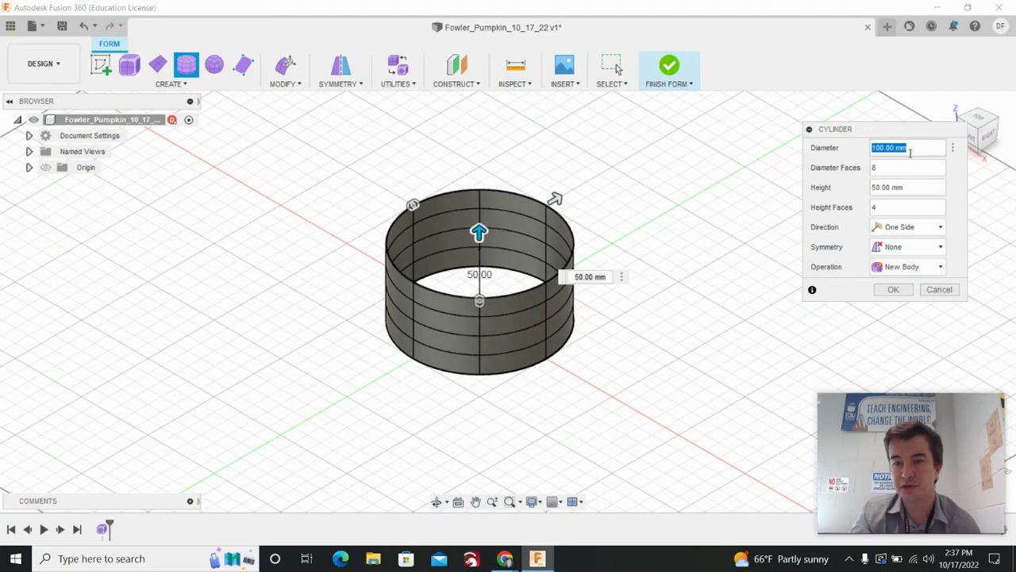
{"action": "type", "text": "75"}
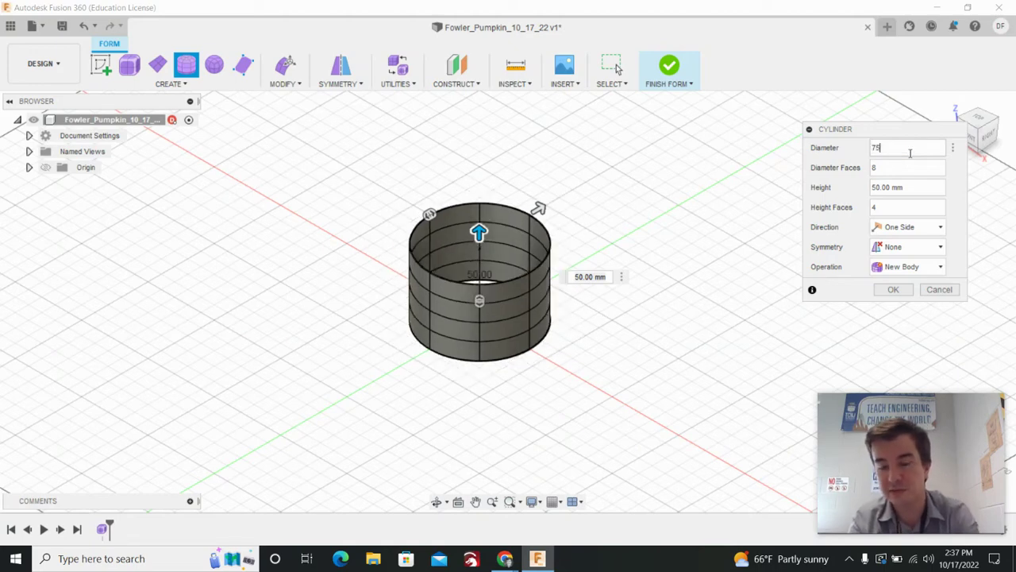
{"action": "key", "text": "Tab"}
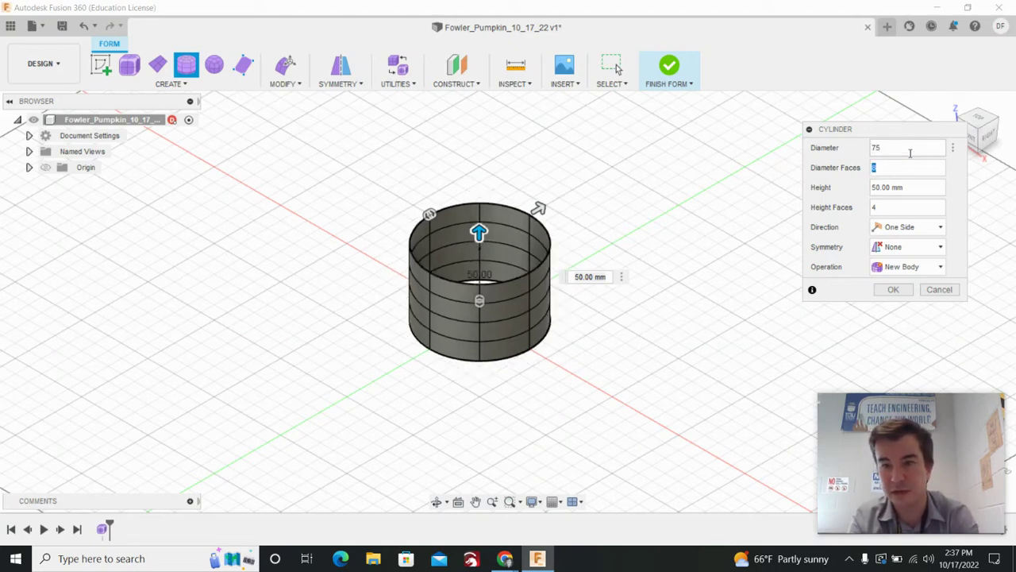
{"action": "key", "text": "Tab"}
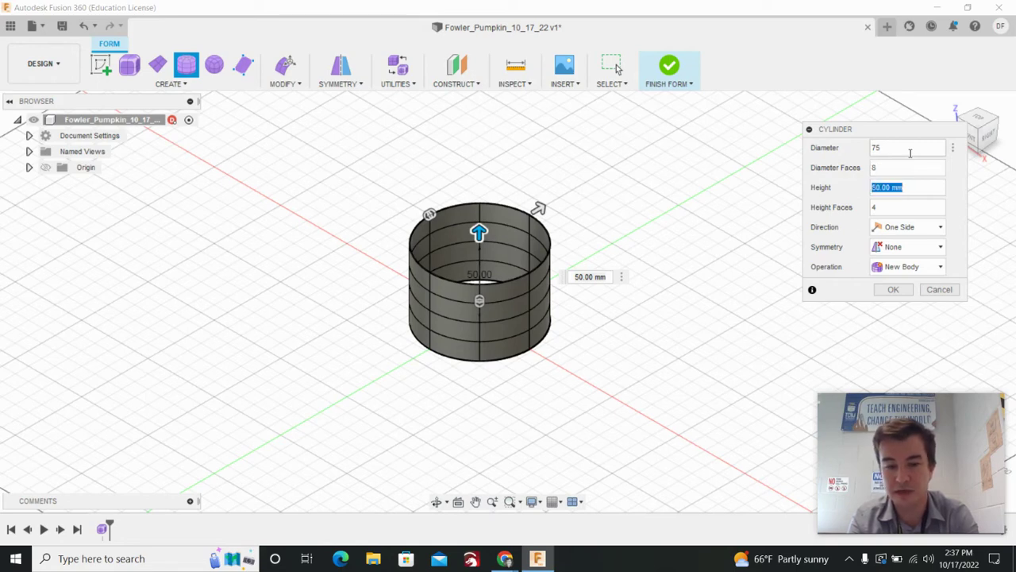
{"action": "type", "text": "55"}
{"action": "key", "text": "Tab"}
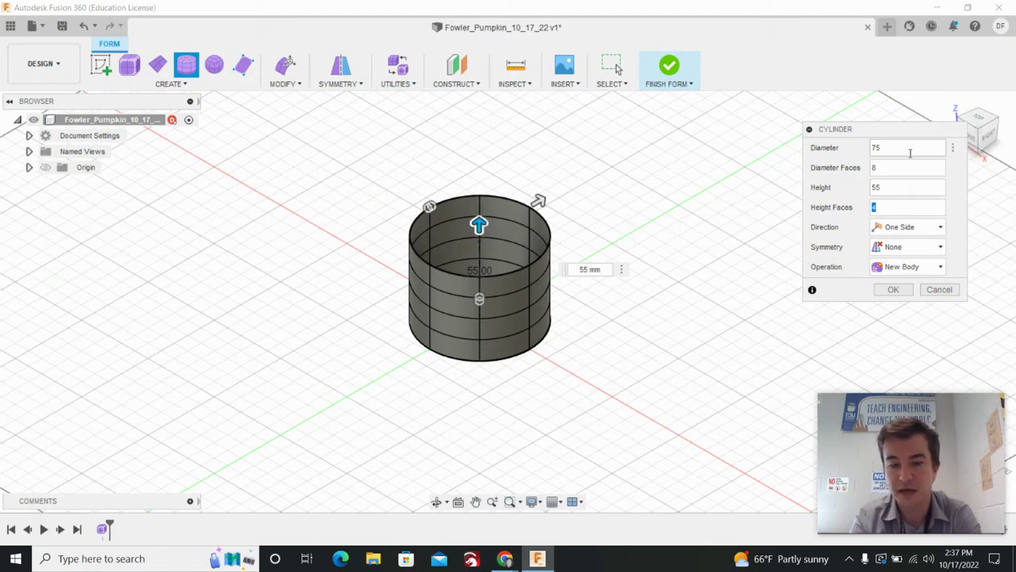
{"action": "type", "text": "8"}
{"action": "key", "text": "Tab"}
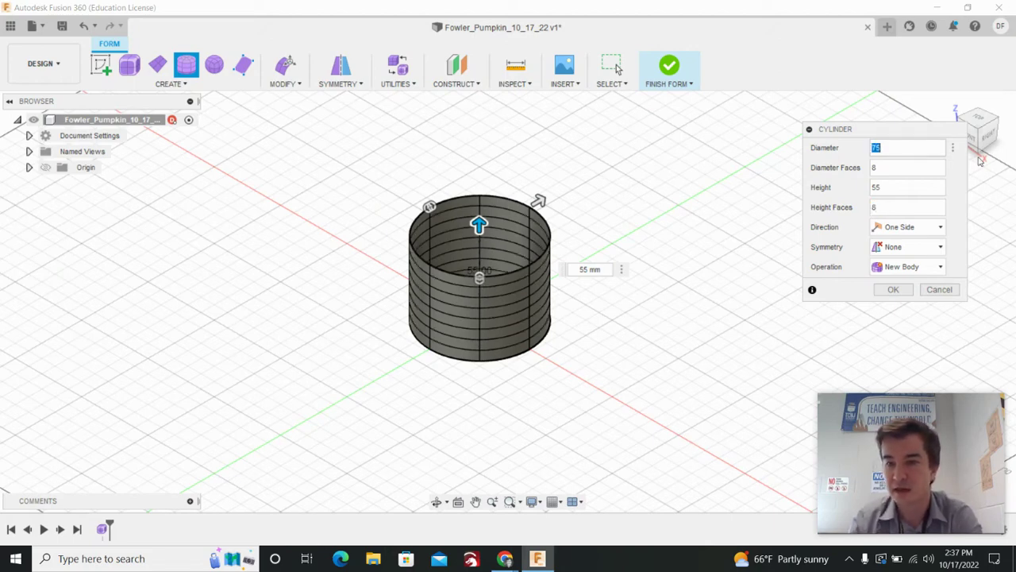
- Apply circular symmetry with 8 symmetric faces to the cylinder and create it as a new body
{"action": "left_click", "coordinate": [920, 247]}
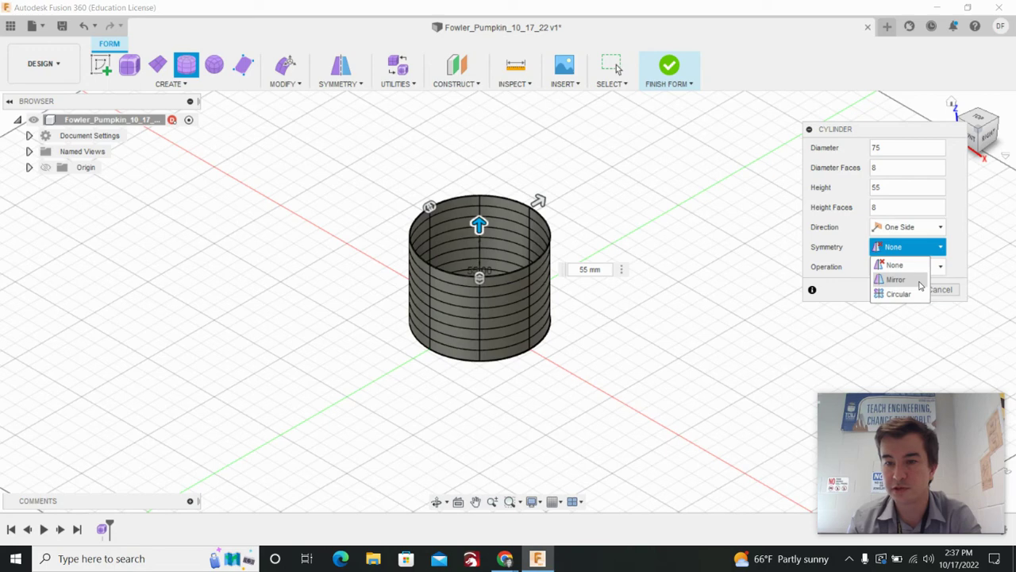
{"action": "left_click", "coordinate": [905, 294]}
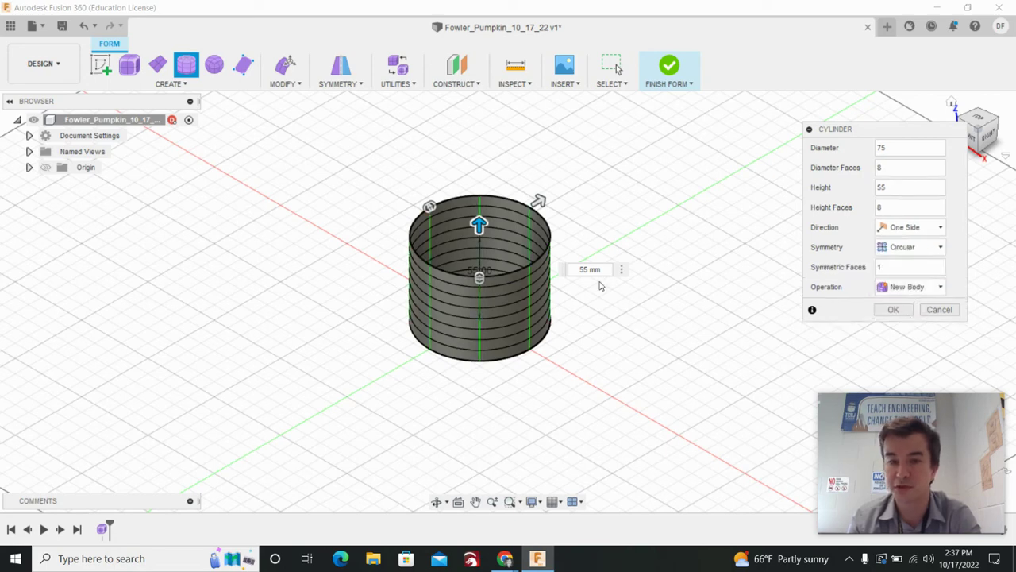
{"action": "left_click", "coordinate": [903, 270]}
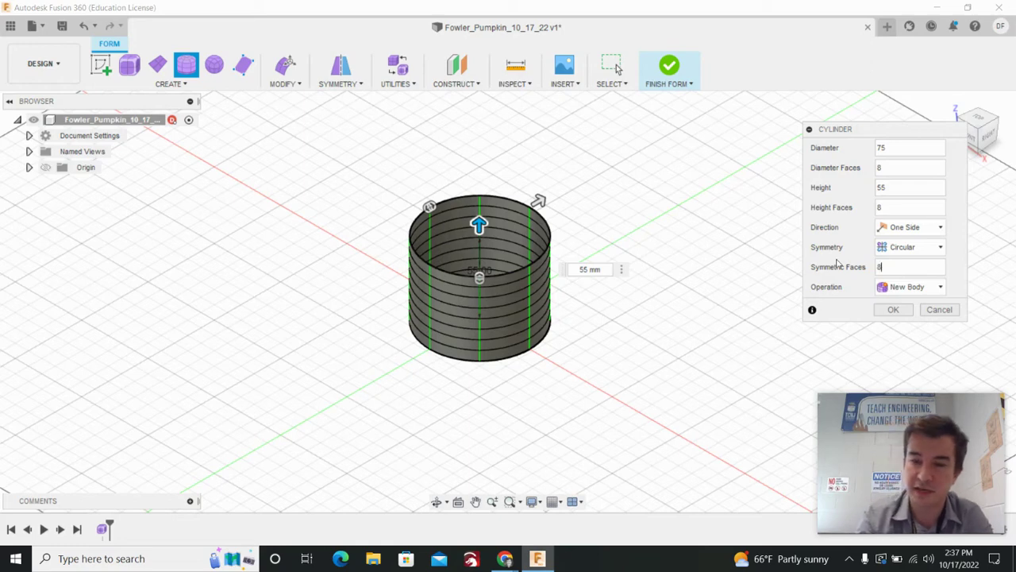
{"action": "type", "text": "8"}
{"action": "key", "text": "Tab"}
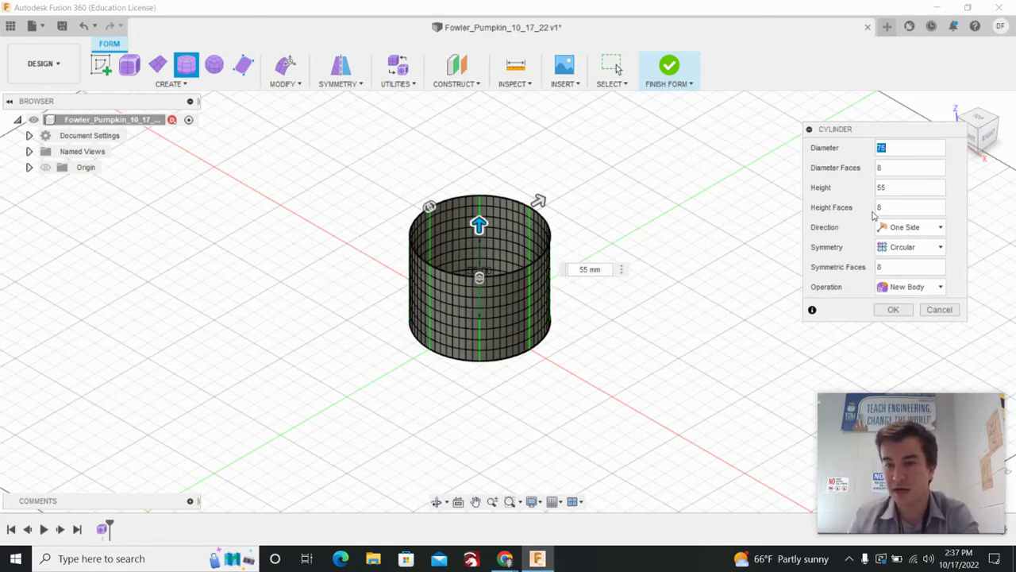
{"action": "left_click", "coordinate": [893, 312]}
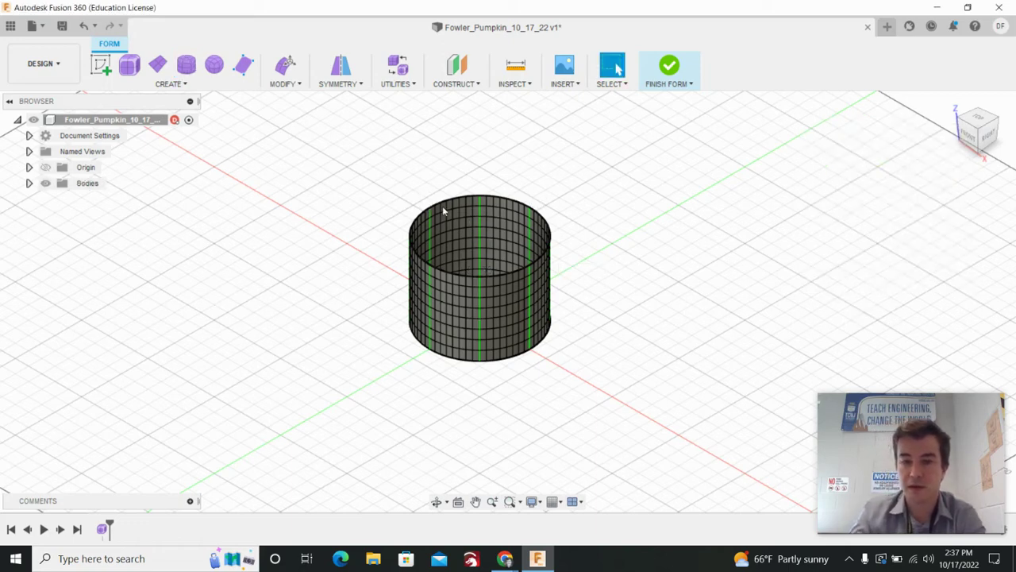
- Edit the form's eight vertical symmetry edges in top-angled view and pull them outward about 8 mm in X and 0.8 mm in Y
{"action": "scroll", "coordinate": [580, 267], "scroll_direction": "up", "scroll_amount": 3}
{"action": "scroll", "coordinate": [580, 267], "scroll_direction": "down", "scroll_amount": 3}
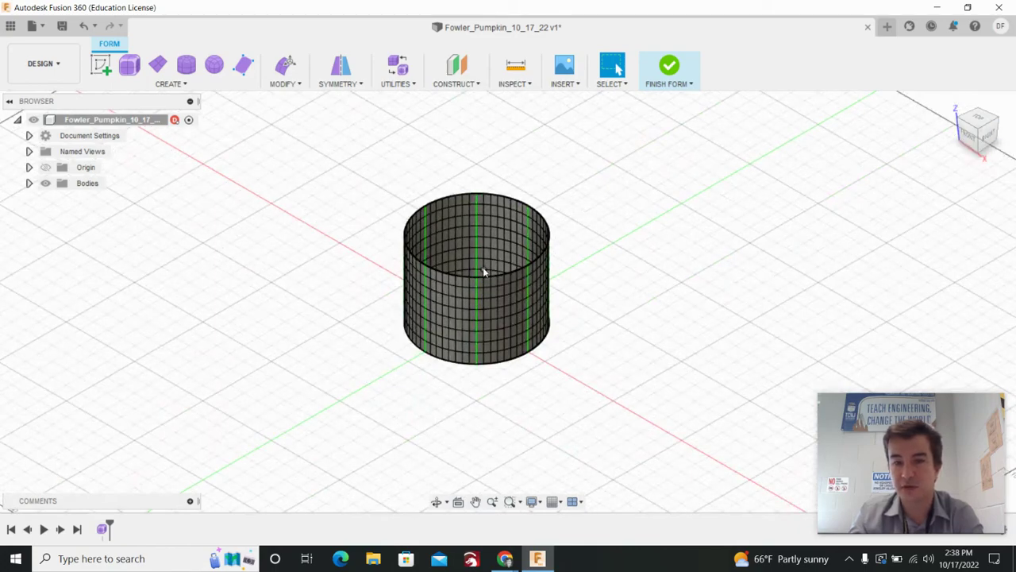
{"action": "key", "text": "alt+3"}
{"action": "scroll", "coordinate": [478, 266], "scroll_direction": "up", "scroll_amount": 3}
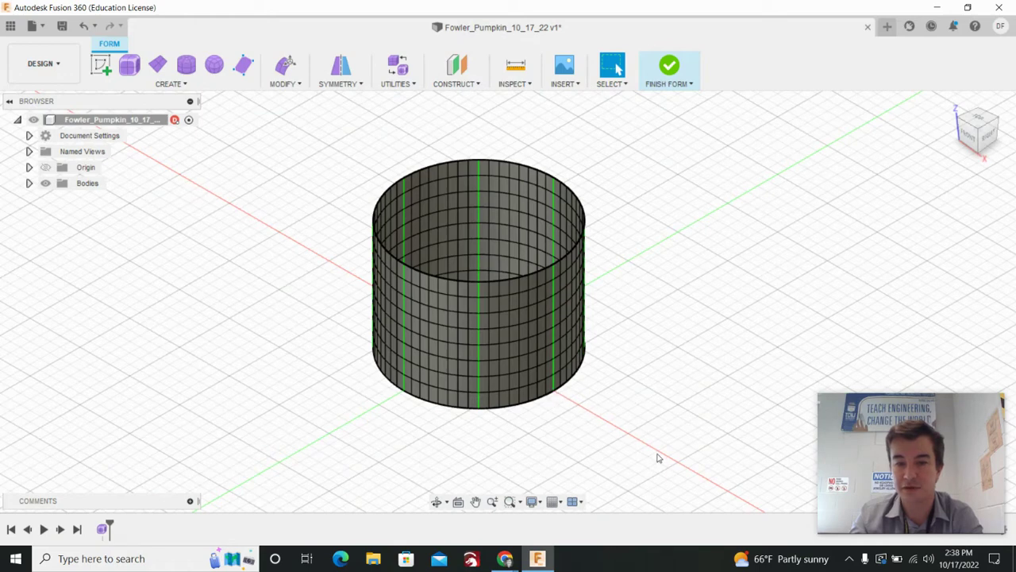
{"action": "left_click", "coordinate": [554, 274]}
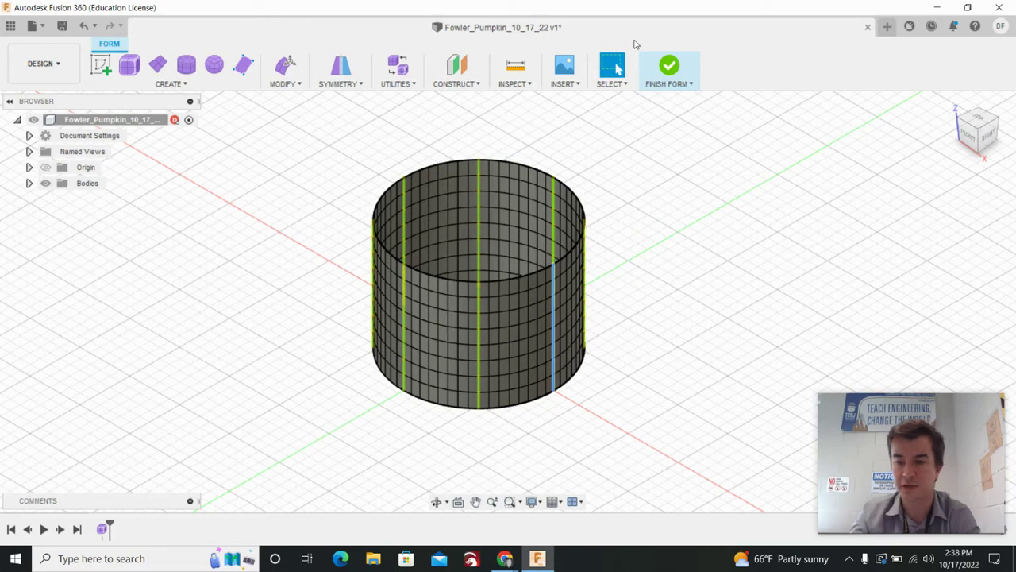
{"action": "left_click_drag", "start_coordinate": [977, 129], "coordinate": [982, 123]}
{"action": "left_click", "coordinate": [981, 124]}
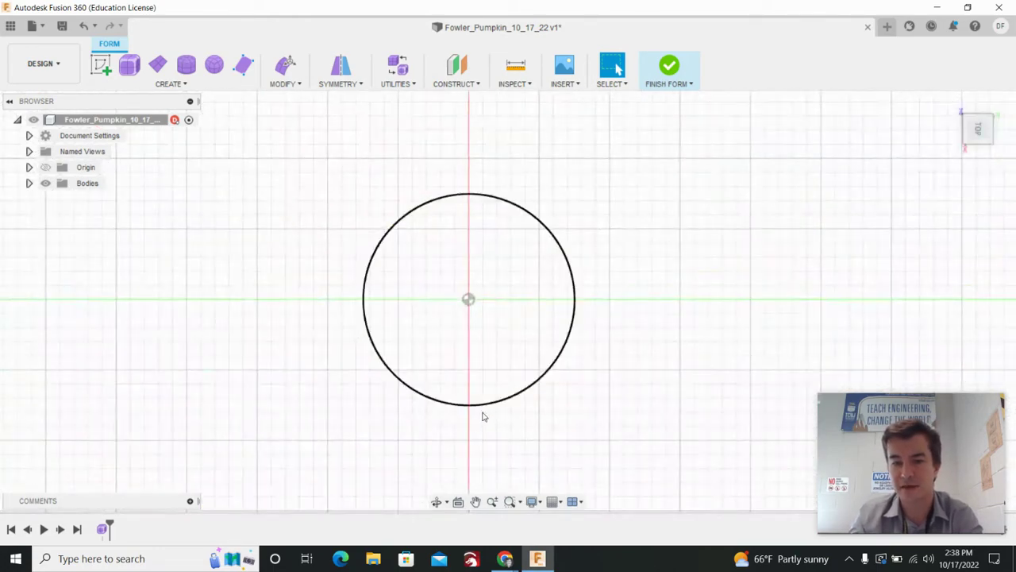
{"action": "left_click", "coordinate": [982, 147]}
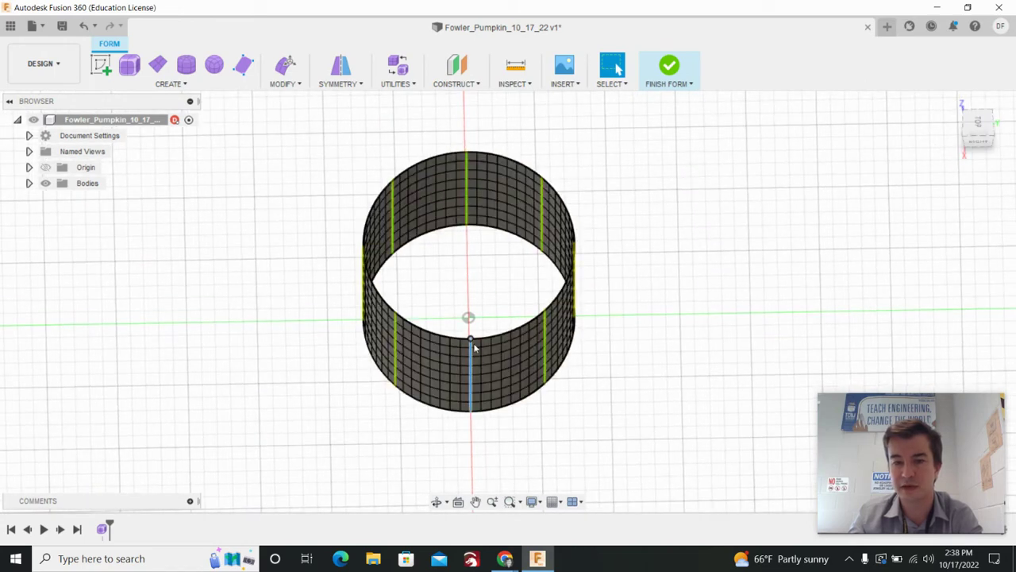
{"action": "right_click", "coordinate": [471, 347]}
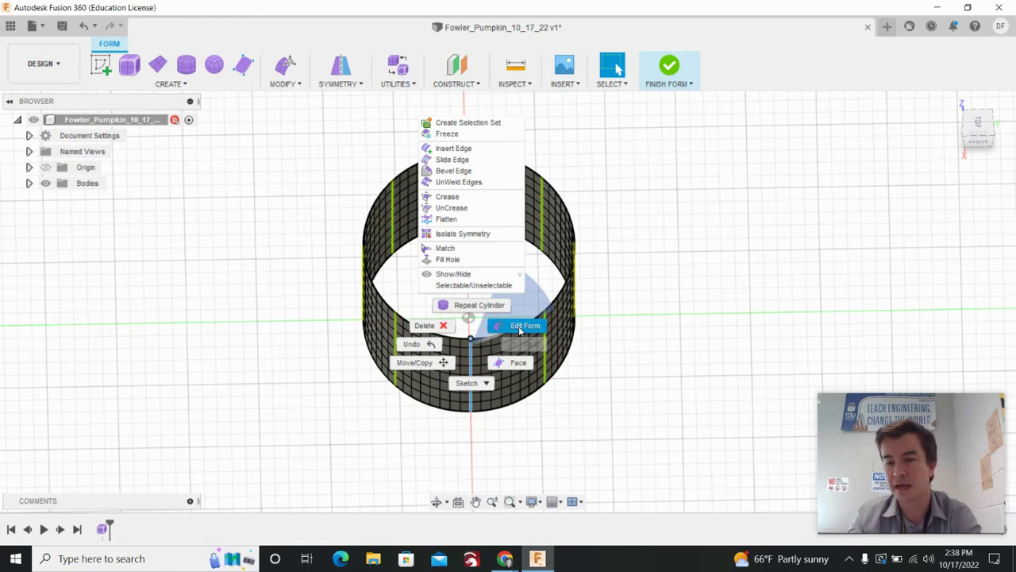
{"action": "left_click", "coordinate": [520, 327]}
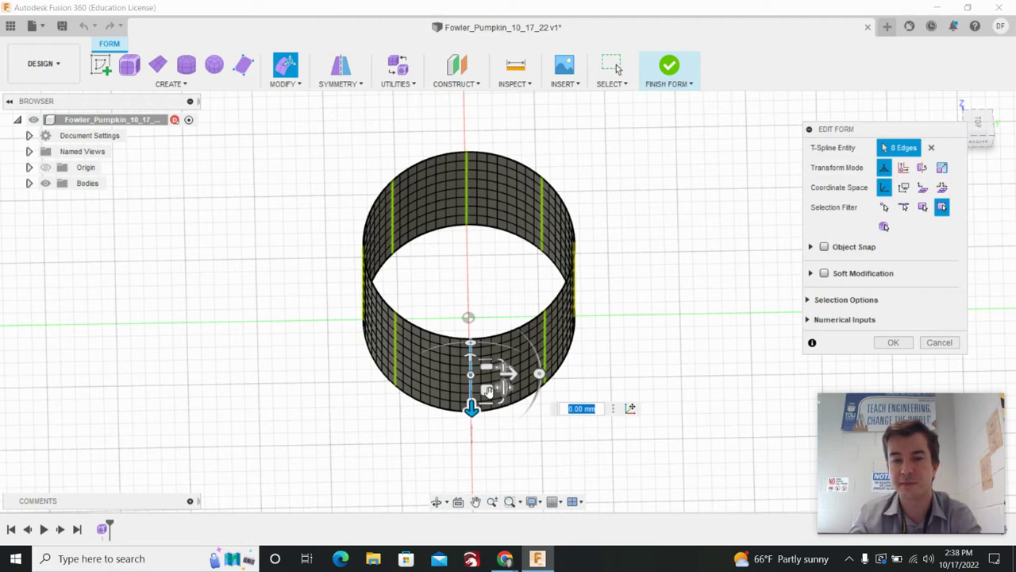
{"action": "left_click_drag", "start_coordinate": [486, 388], "coordinate": [489, 409]}
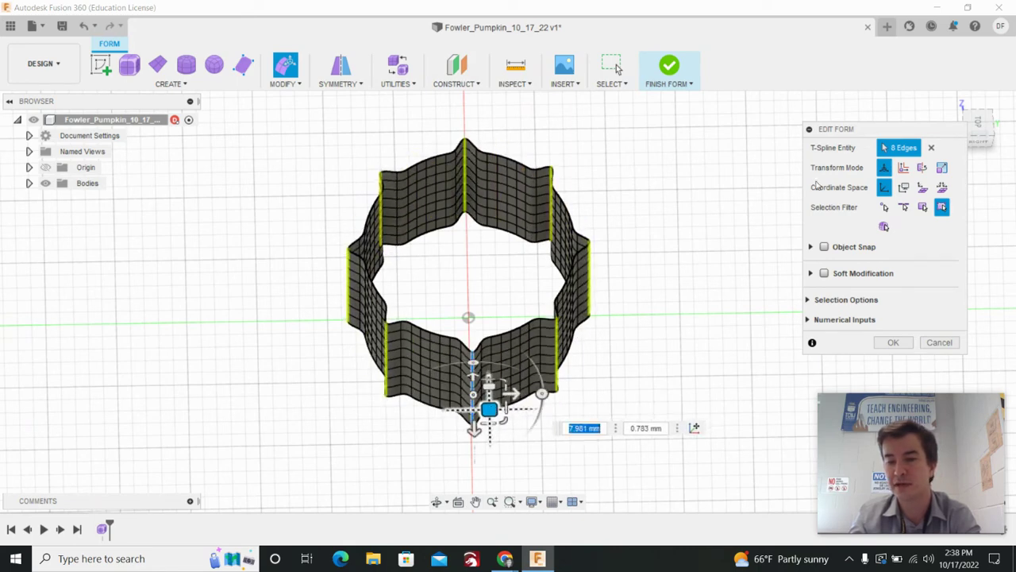
- Reduce the offset of the eight symmetry edges to about 5.3 mm in X and 0.4 mm in Y
{"action": "scroll", "coordinate": [450, 363], "scroll_direction": "down", "scroll_amount": 2}
{"action": "scroll", "coordinate": [449, 362], "scroll_direction": "up", "scroll_amount": 5}
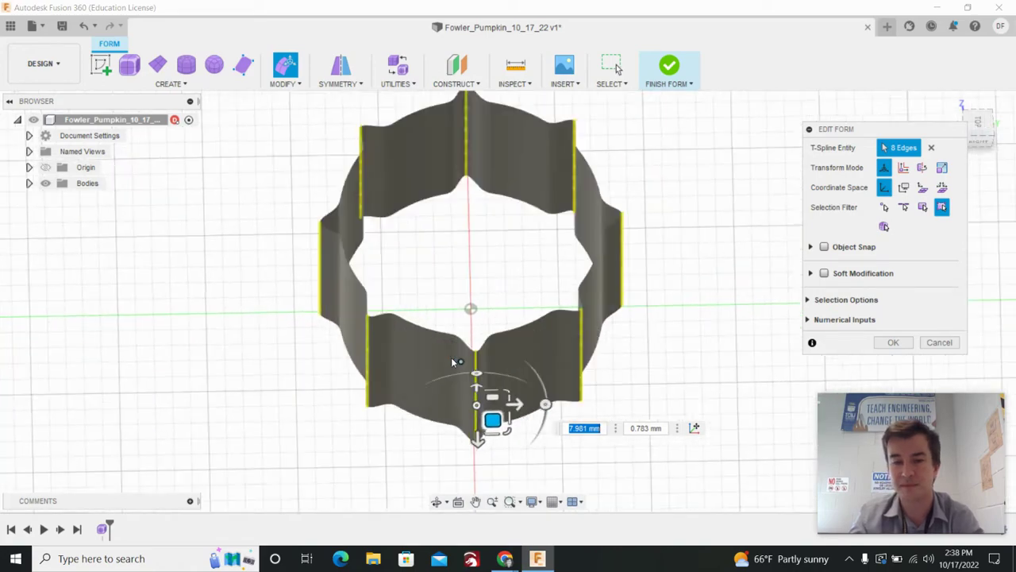
{"action": "left_click", "coordinate": [972, 121]}
{"action": "scroll", "coordinate": [547, 428], "scroll_direction": "down", "scroll_amount": 2}
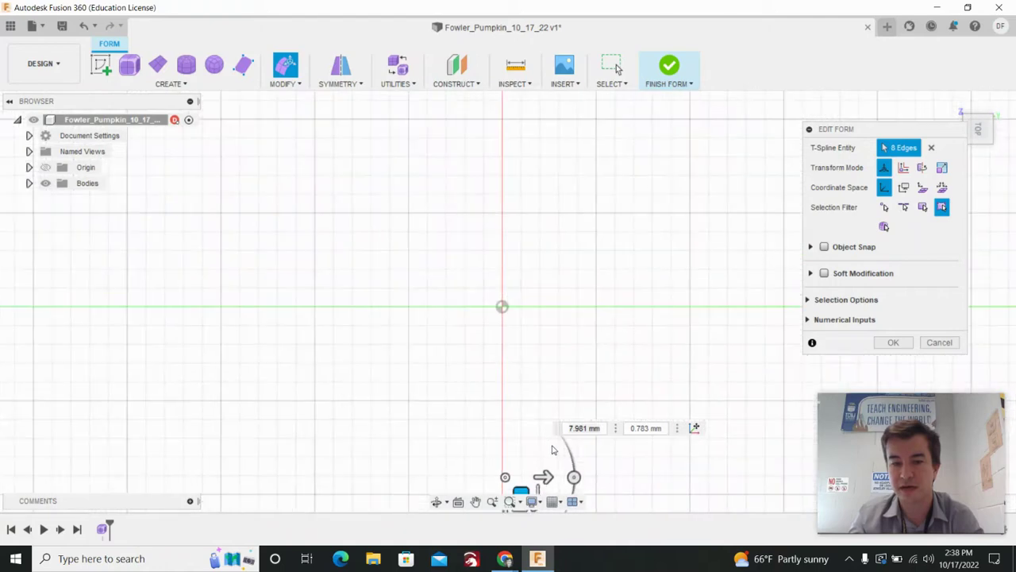
{"action": "left_click_drag", "start_coordinate": [523, 485], "coordinate": [520, 485]}
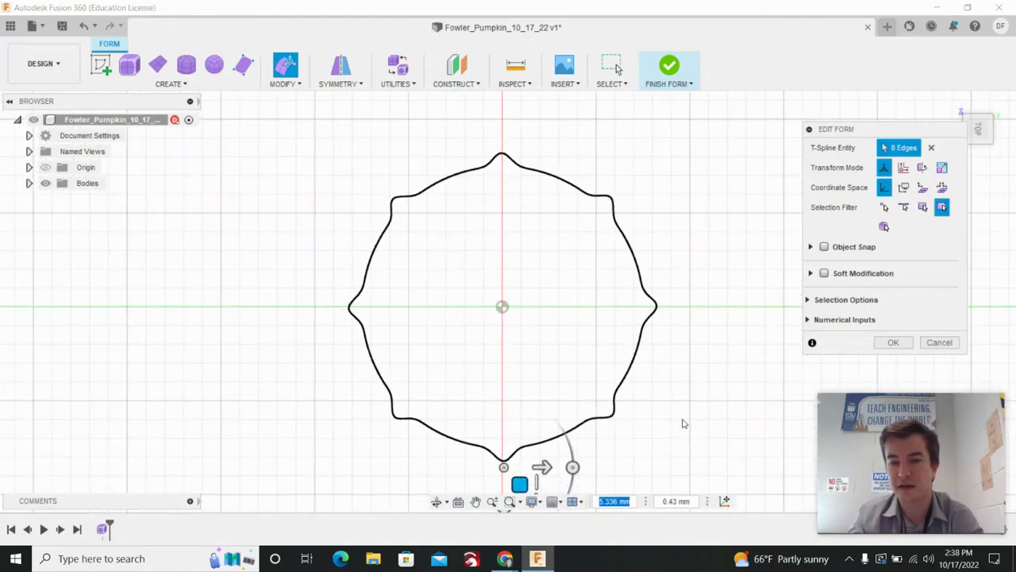
{"action": "middle_click_drag", "start_coordinate": [683, 421], "coordinate": [705, 364]}
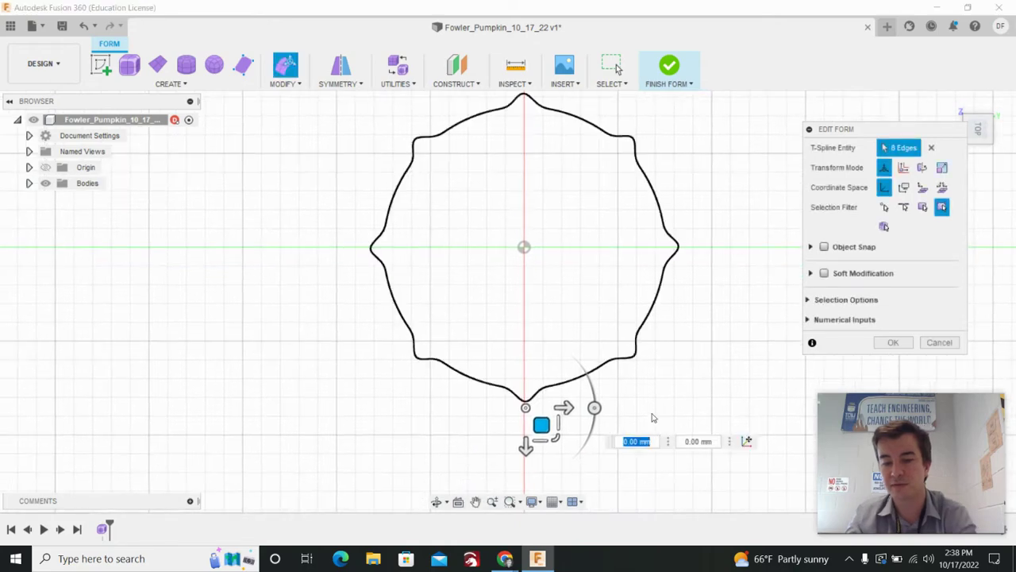
{"action": "key", "text": "Escape"}
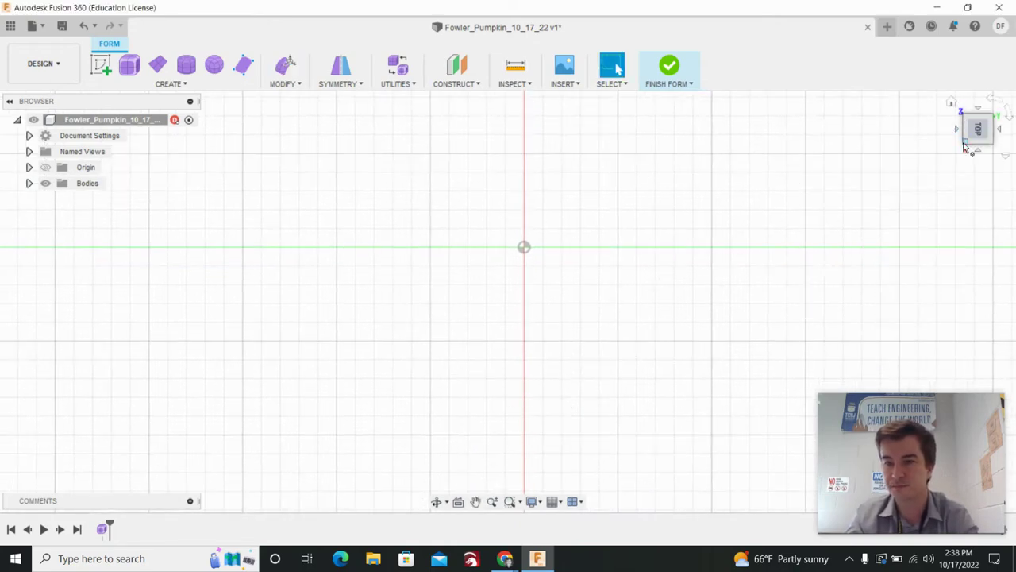
- Pull the eight vertical edges midway between the ridges outward by about 3.4 mm in X and -1.8 mm in Y
{"action": "left_click_drag", "start_coordinate": [965, 148], "coordinate": [559, 305]}
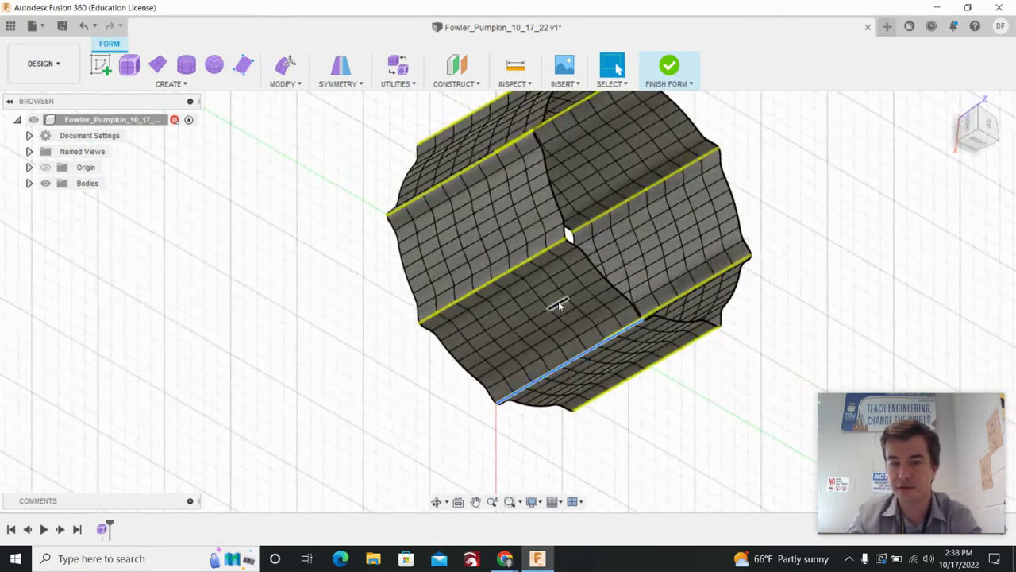
{"action": "left_click", "coordinate": [559, 305]}
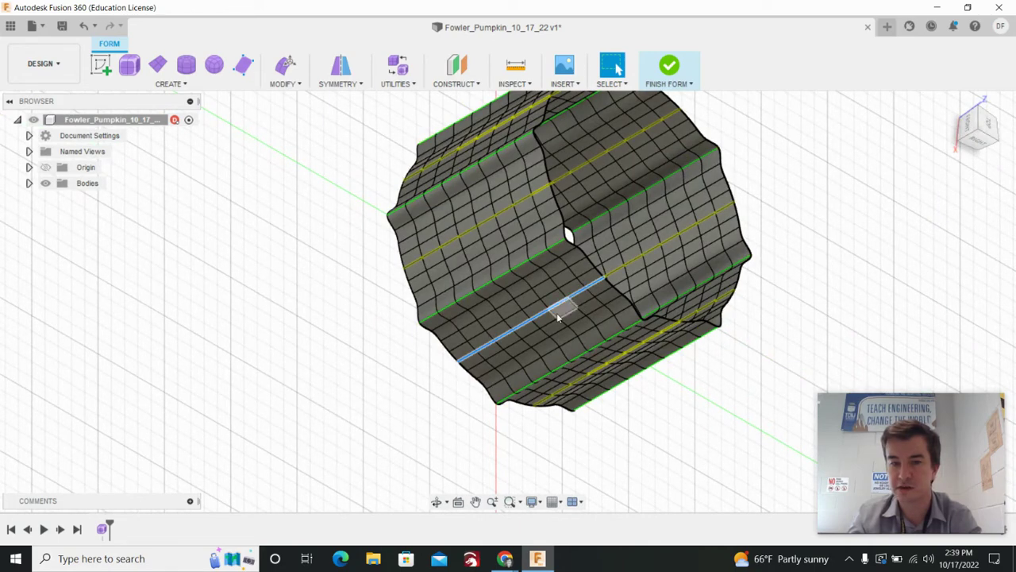
{"action": "right_click", "coordinate": [562, 308]}
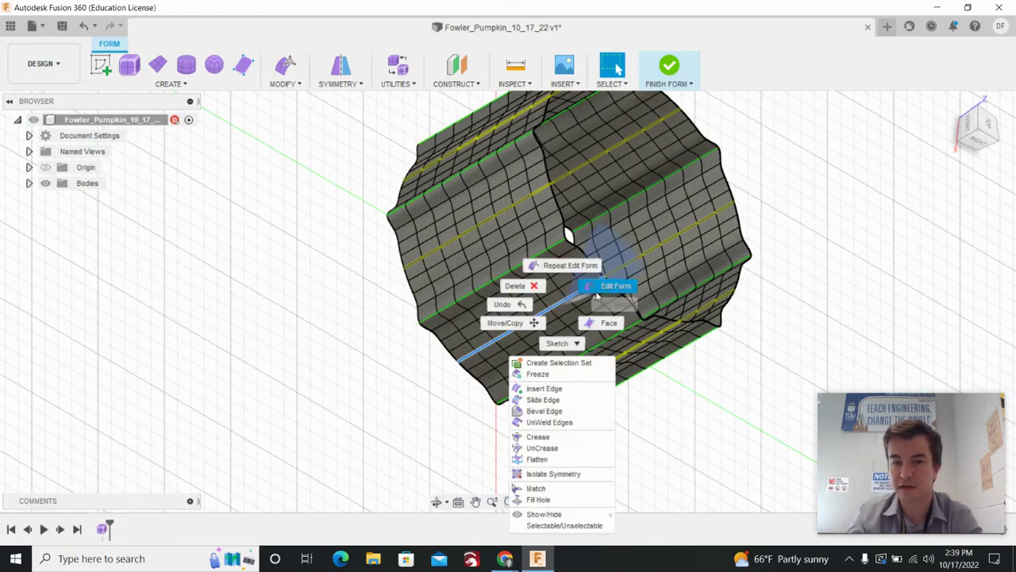
{"action": "left_click", "coordinate": [608, 284]}
{"action": "left_click", "coordinate": [978, 137]}
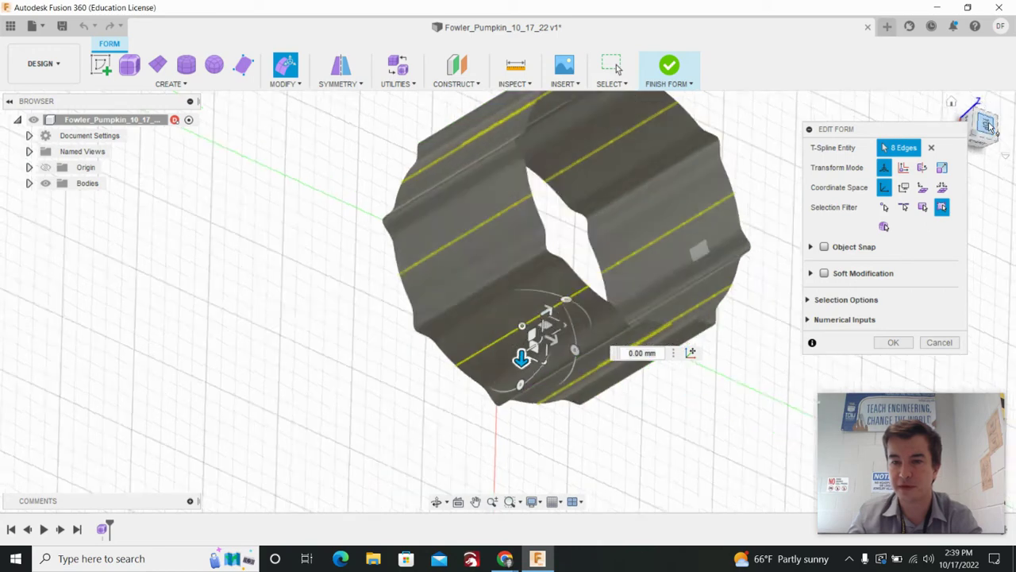
{"action": "mouse_move", "coordinate": [486, 396]}
{"action": "left_mouse_down"}
{"action": "mouse_move", "coordinate": [495, 384]}
{"action": "mouse_move", "coordinate": [484, 407]}
{"action": "left_mouse_up"}
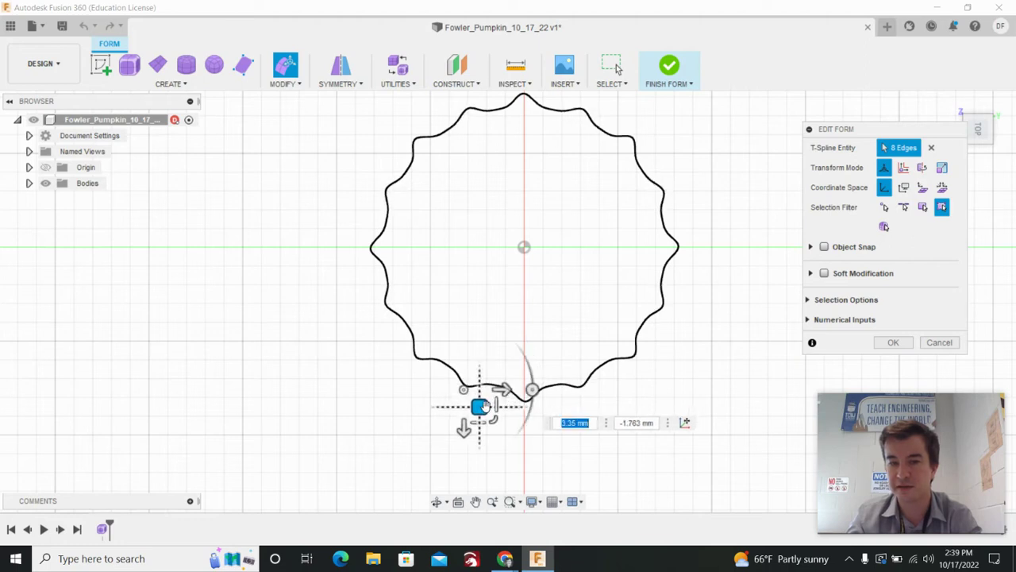
{"action": "key", "text": "Escape"}
{"action": "key", "text": "Escape"}
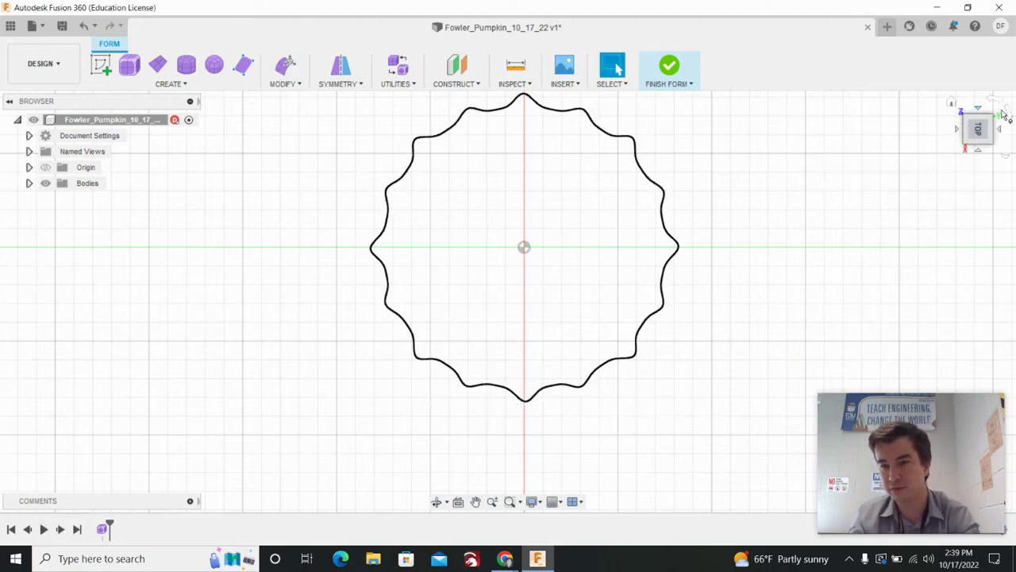
- Pull the next eight vertical edges, on one side of the symmetry ridges, outward by about 3 mm in X and -3.5 mm in Y
{"action": "mouse_move", "coordinate": [977, 143]}
{"action": "left_mouse_down"}
{"action": "mouse_move", "coordinate": [980, 125]}
{"action": "mouse_move", "coordinate": [699, 217]}
{"action": "left_mouse_up"}
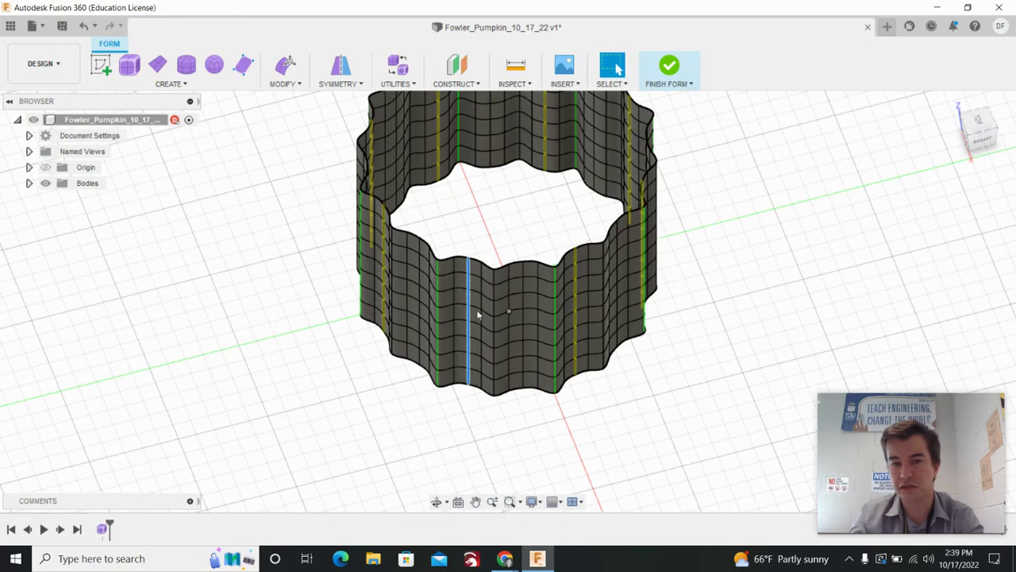
{"action": "right_click", "coordinate": [468, 288]}
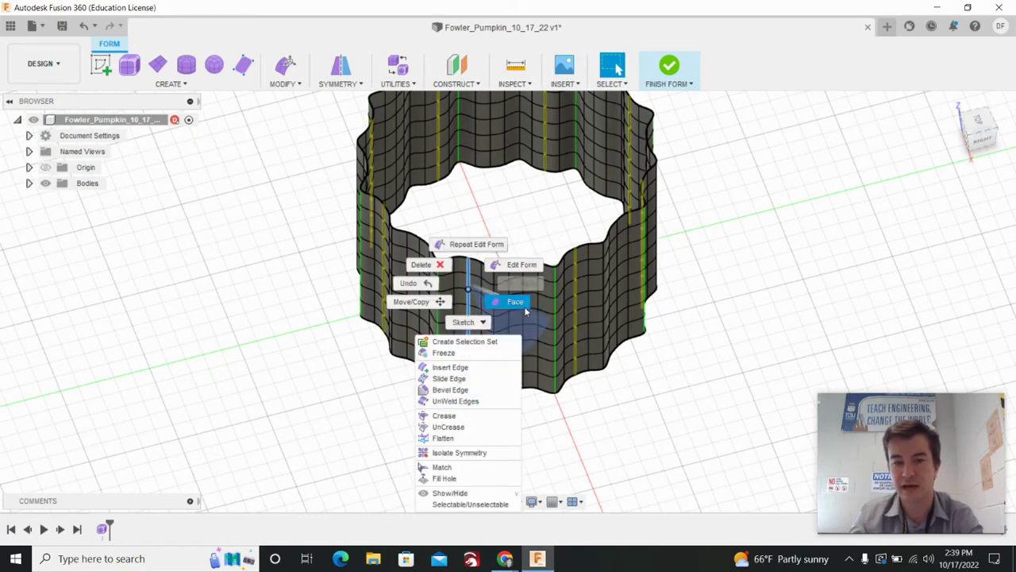
{"action": "key", "text": "Escape"}
{"action": "left_click", "coordinate": [980, 121]}
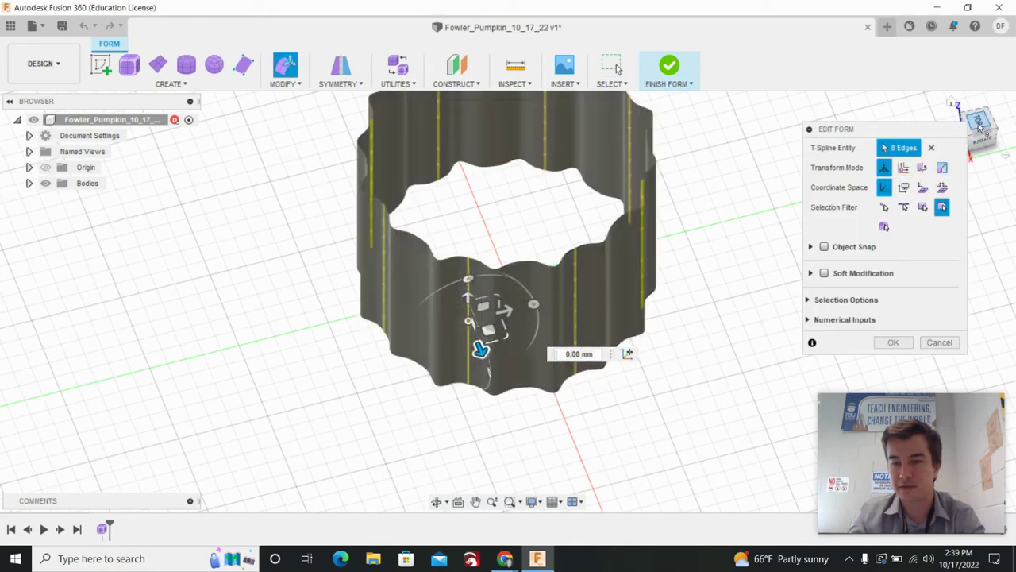
{"action": "mouse_move", "coordinate": [464, 380]}
{"action": "left_mouse_down"}
{"action": "mouse_move", "coordinate": [460, 400]}
{"action": "mouse_move", "coordinate": [449, 392]}
{"action": "left_mouse_up"}
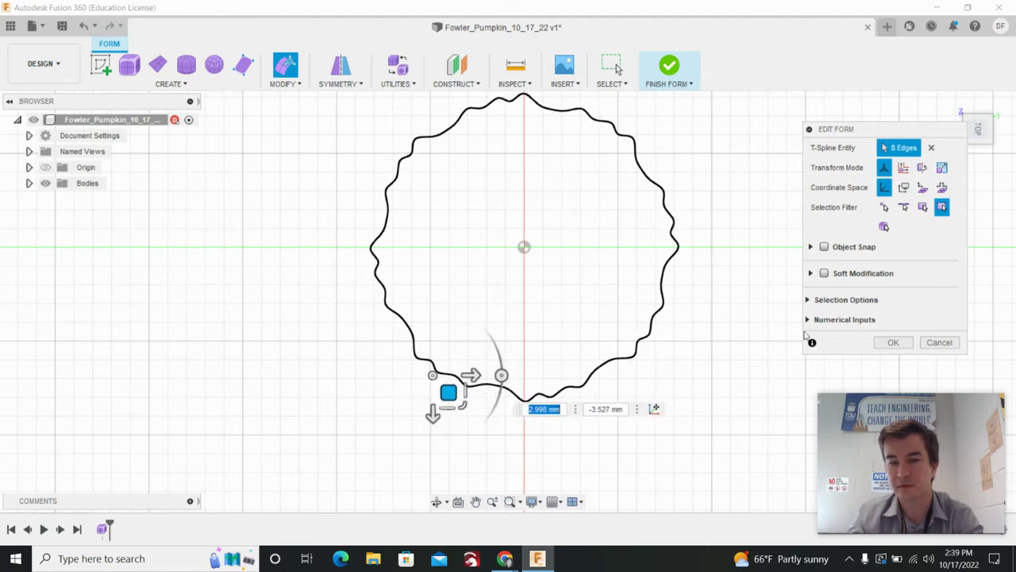
{"action": "left_click", "coordinate": [882, 342]}
- Pull the eight vertical edges in the remaining wide valleys outward by about 1.2 mm in X and 3 mm in Y
{"action": "left_click", "coordinate": [978, 131]}
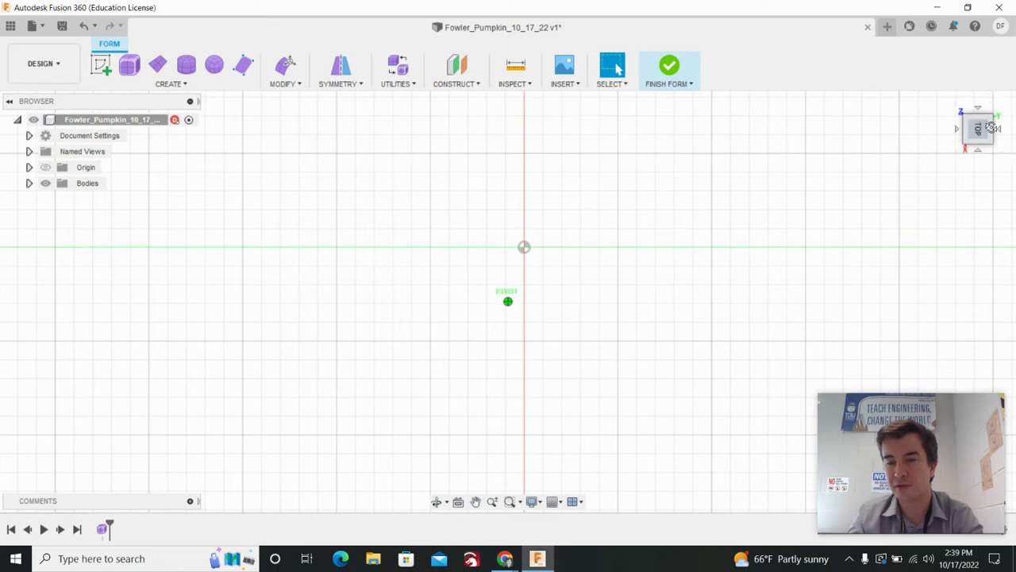
{"action": "middle_click_drag", "start_coordinate": [2, 108], "coordinate": [499, 424], "text": "shift"}
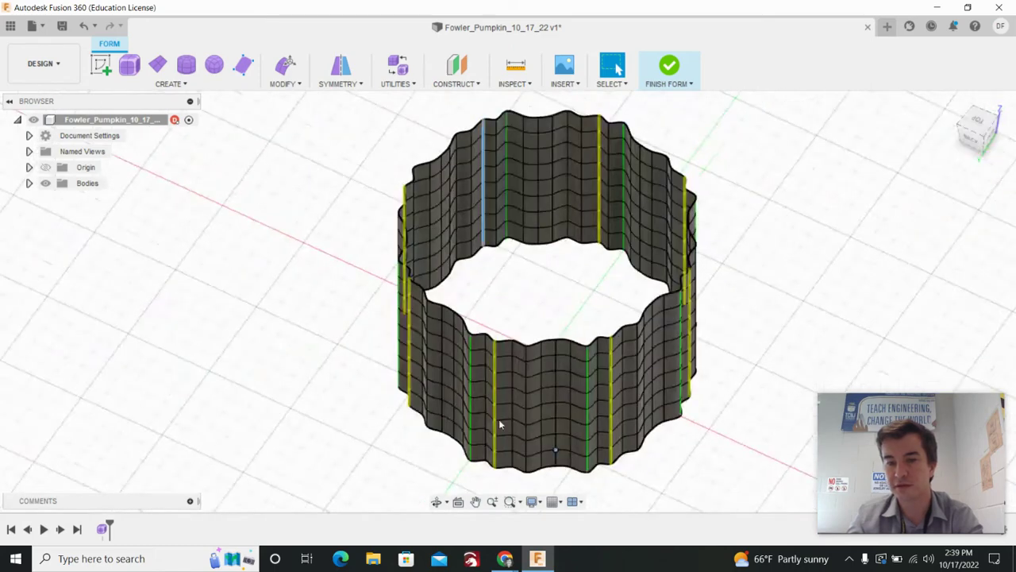
{"action": "left_click", "coordinate": [452, 349]}
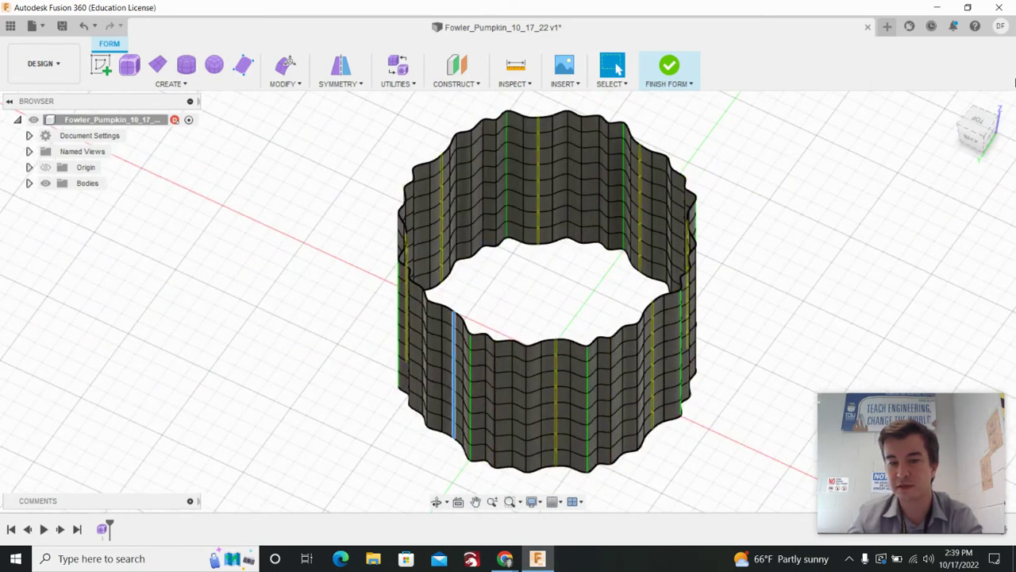
{"action": "right_click", "coordinate": [454, 352]}
{"action": "left_click", "coordinate": [482, 334]}
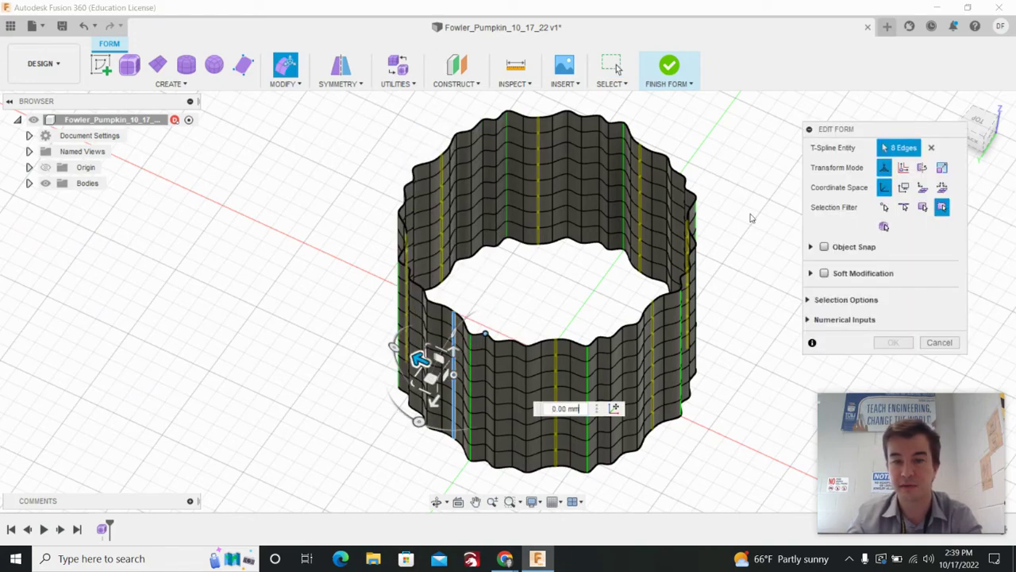
{"action": "left_click", "coordinate": [979, 120]}
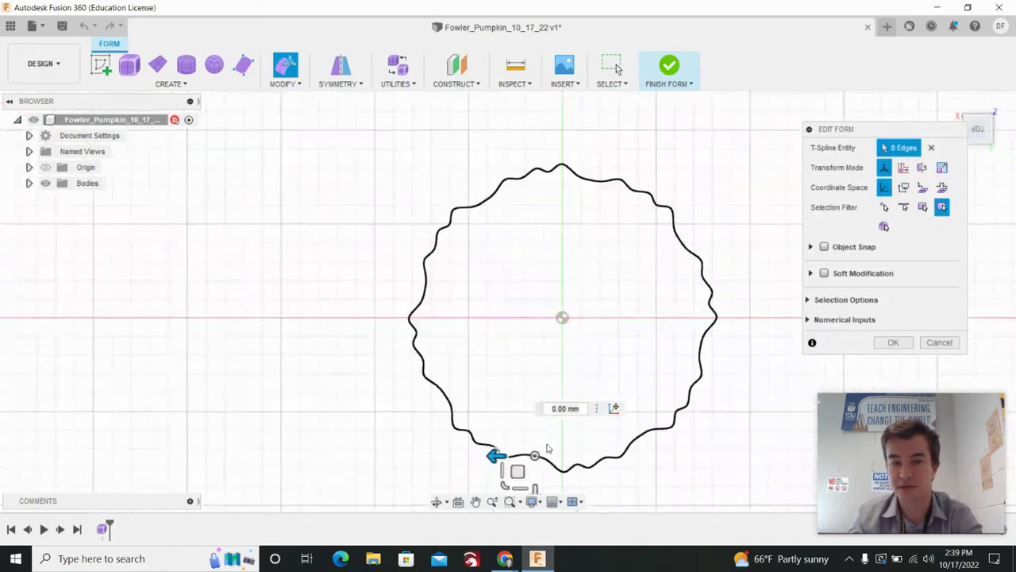
{"action": "left_click_drag", "start_coordinate": [518, 472], "coordinate": [513, 483]}
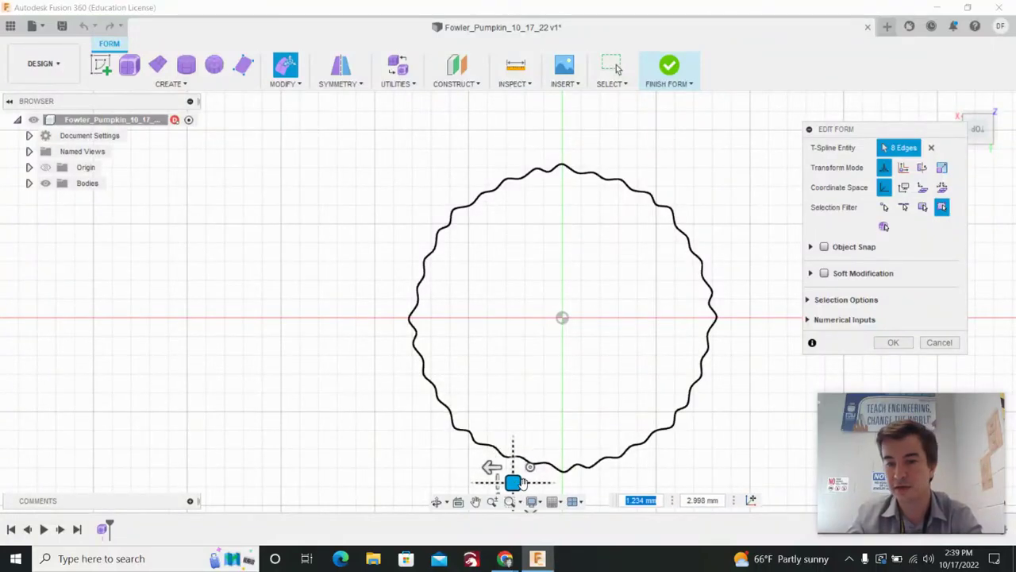
{"action": "left_click", "coordinate": [894, 343]}
{"action": "left_click_drag", "start_coordinate": [981, 135], "coordinate": [973, 66]}
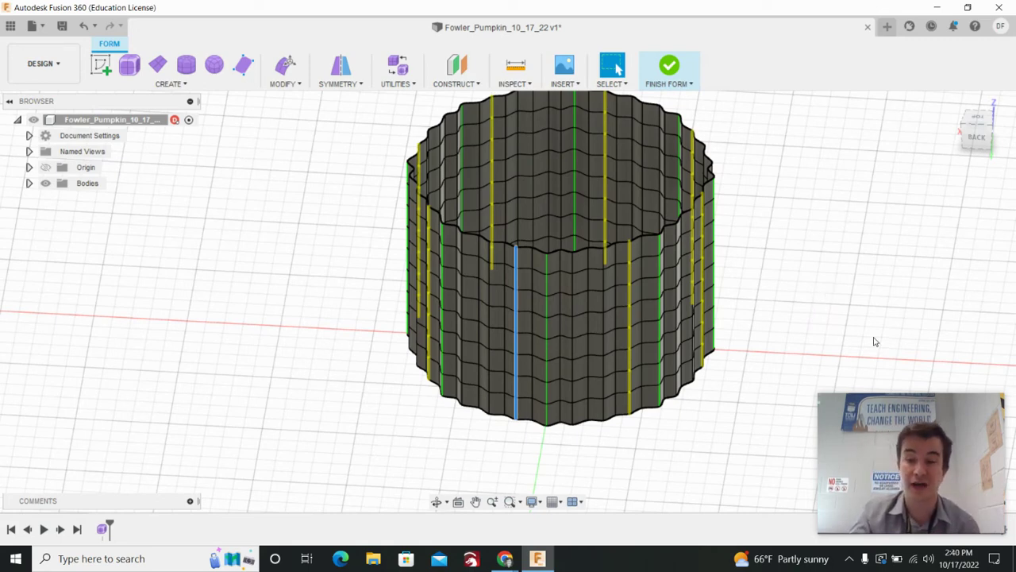
- Clear the circular symmetry from the entire ribbed cylinder body
{"action": "key", "text": "alt+3"}
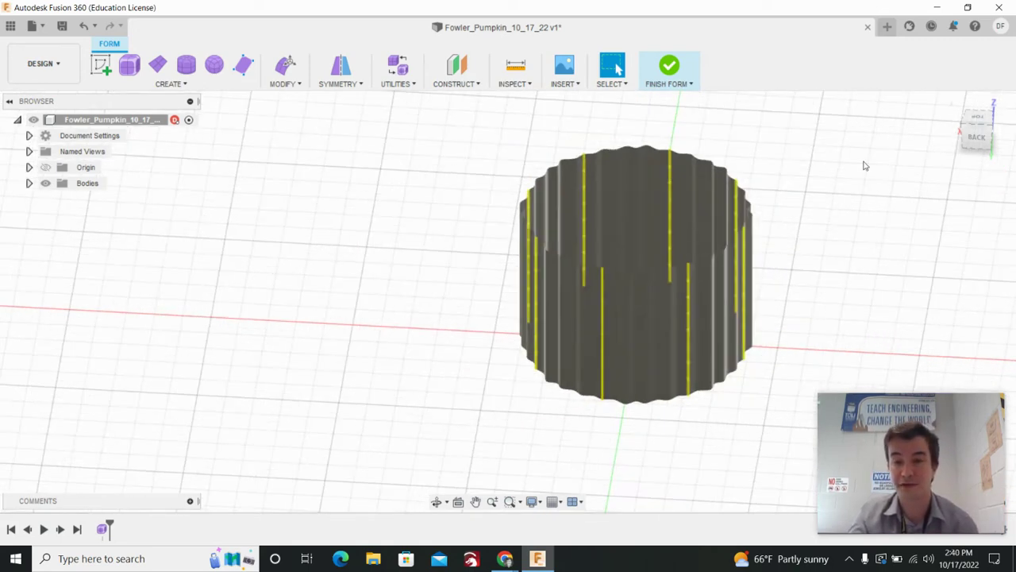
{"action": "key", "text": "alt+1"}
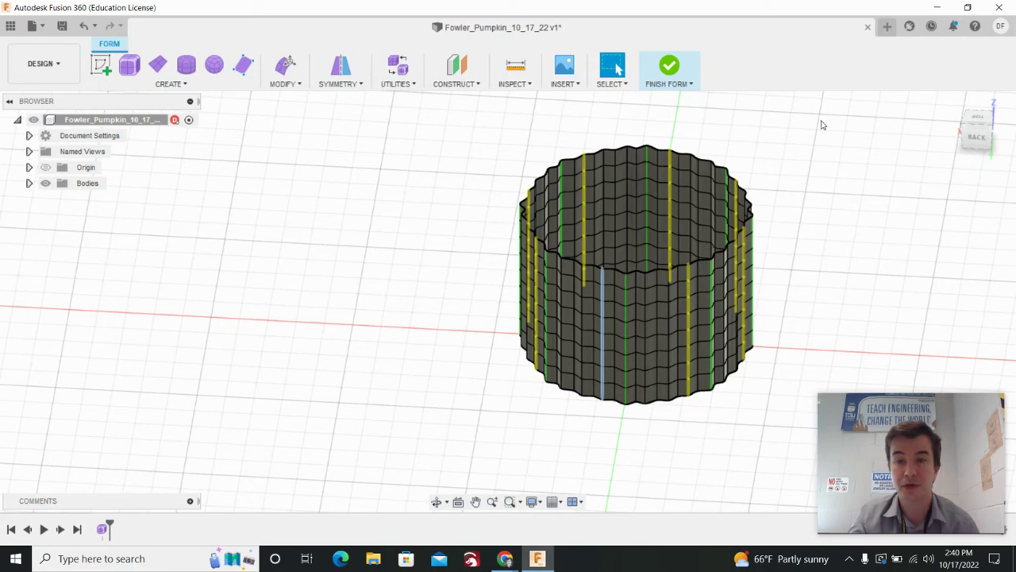
{"action": "left_click", "coordinate": [828, 168]}
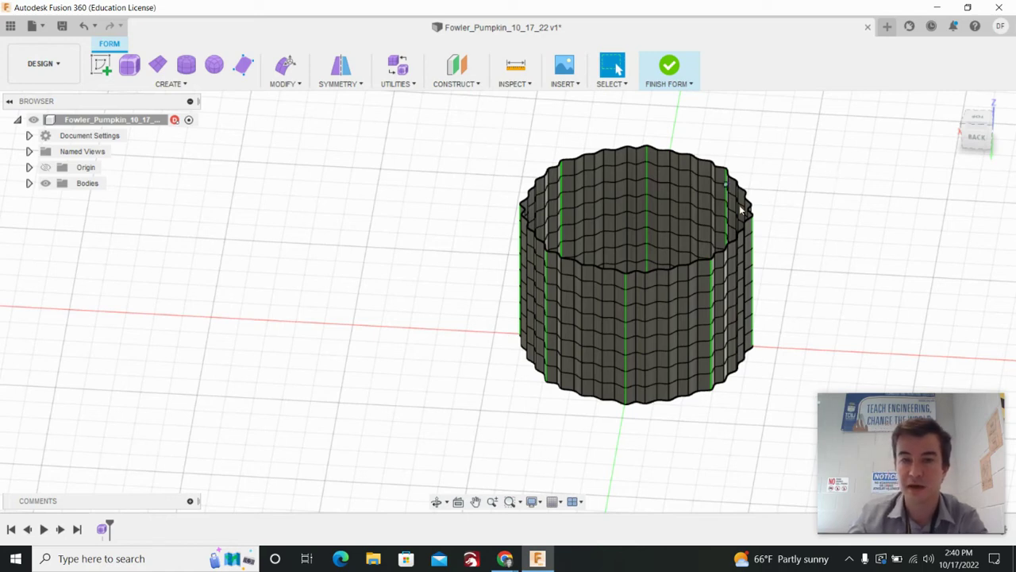
{"action": "left_click_drag", "start_coordinate": [502, 121], "coordinate": [830, 441]}
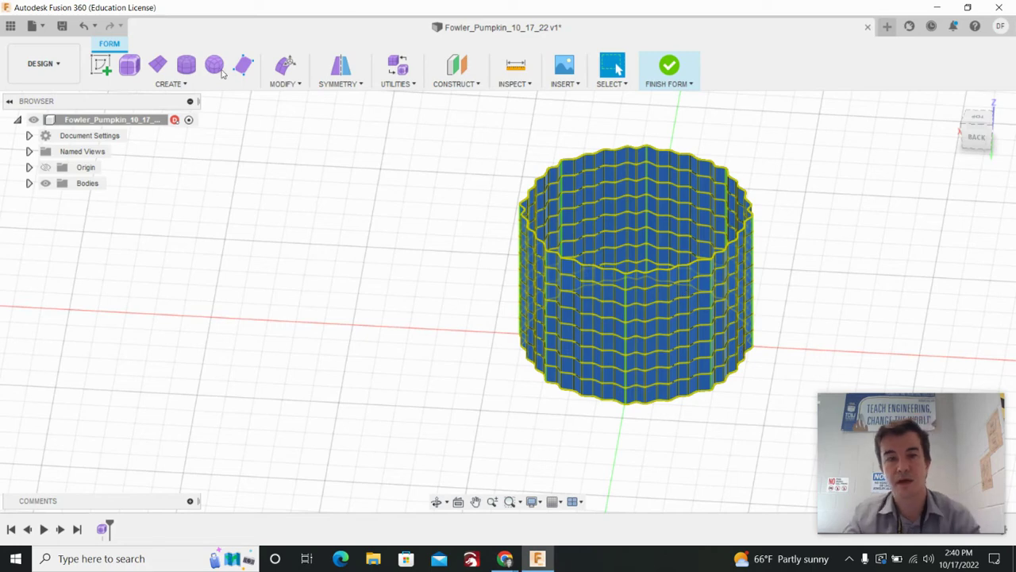
{"action": "left_click", "coordinate": [352, 87]}
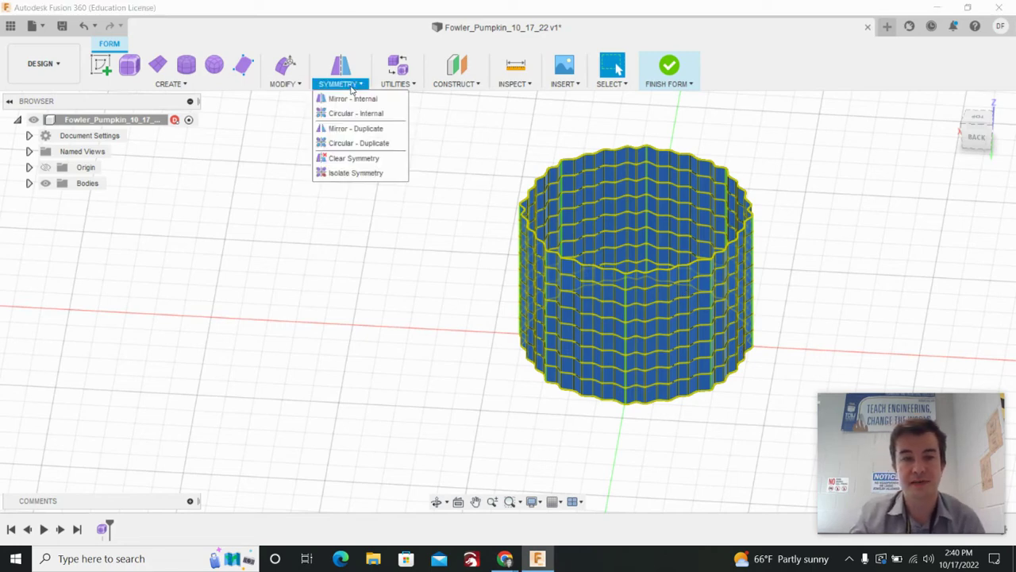
{"action": "left_click", "coordinate": [359, 162]}
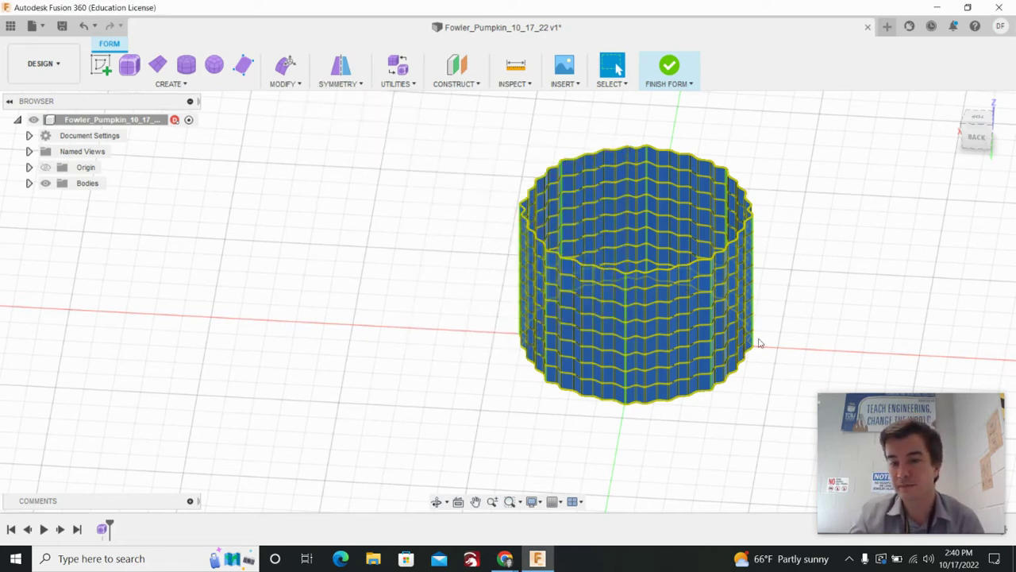
{"action": "left_click", "coordinate": [800, 379]}
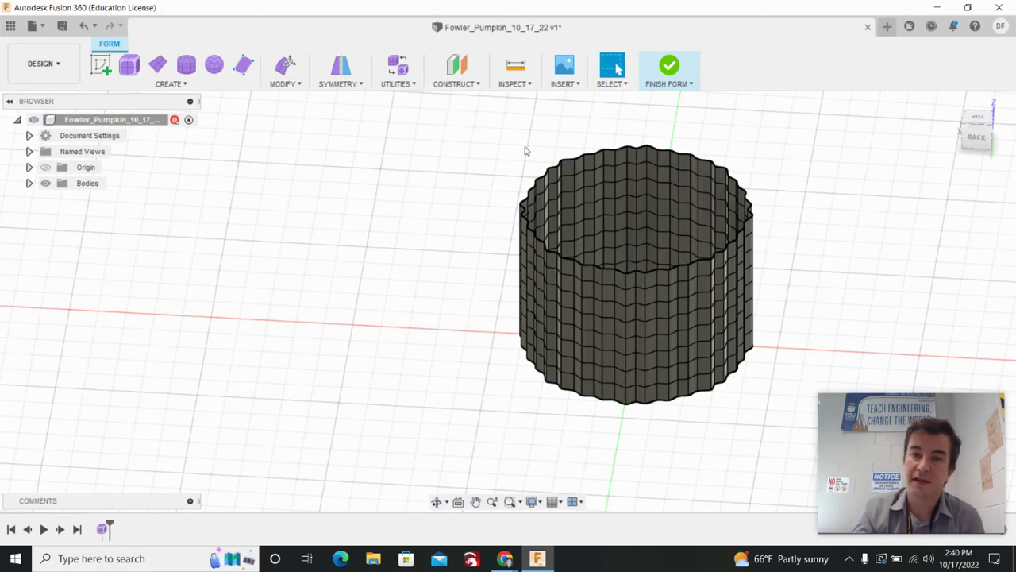
- Save the design with version description "v1" and a milestone named "Bumps on my pumpkin"
{"action": "left_click", "coordinate": [67, 30]}
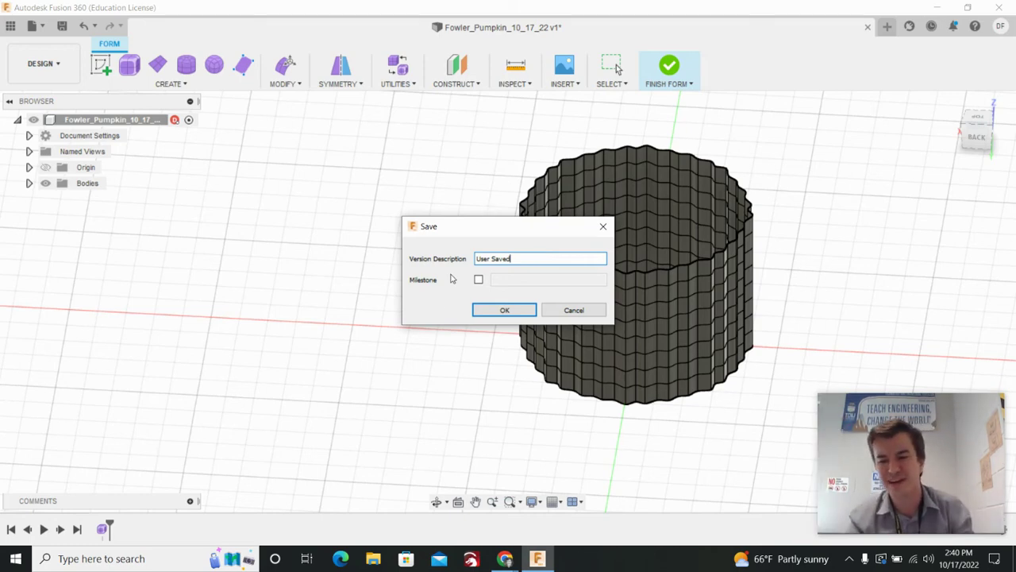
{"action": "left_click_drag", "start_coordinate": [528, 259], "coordinate": [320, 262]}
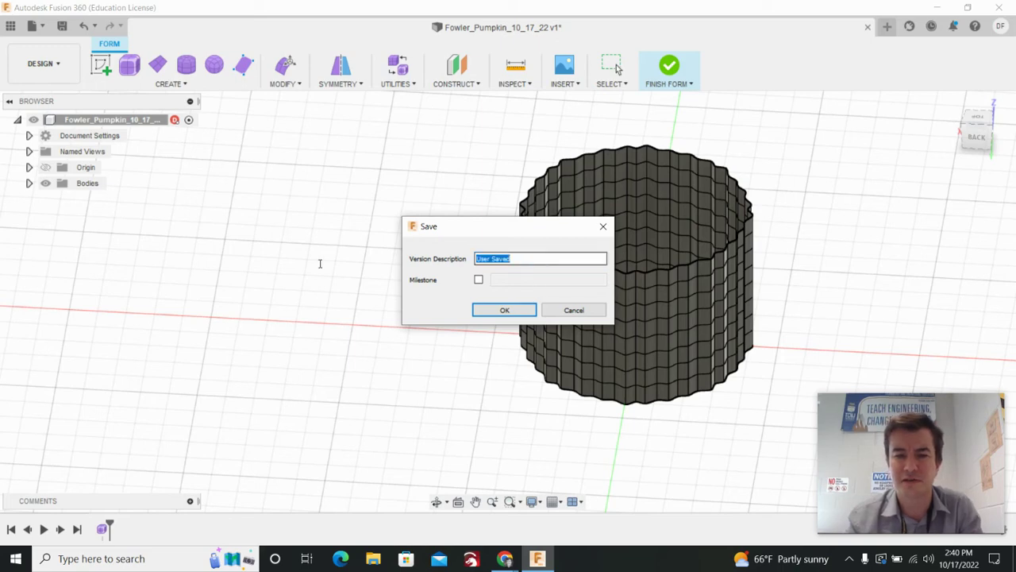
{"action": "key", "text": "BackSpace"}
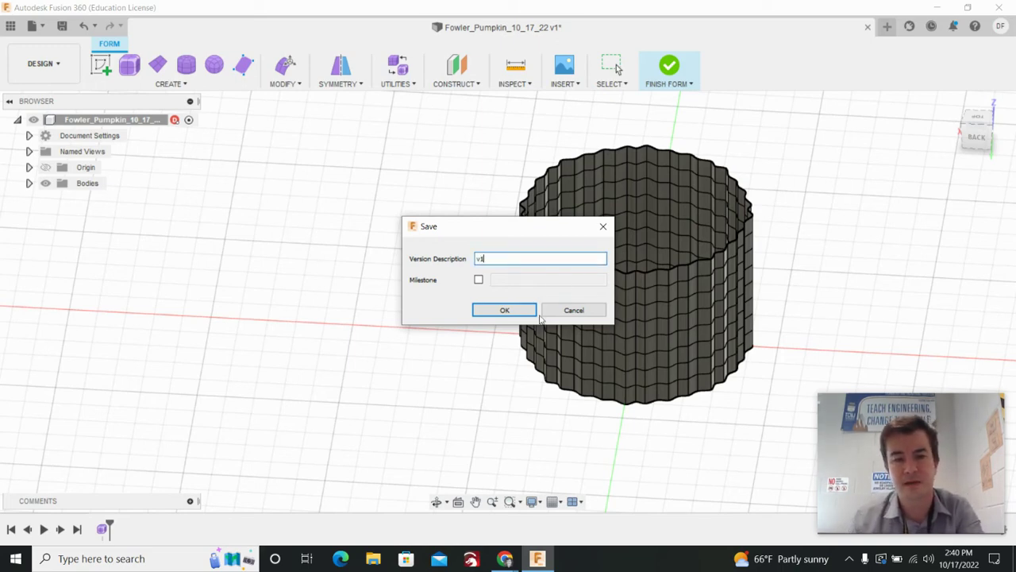
{"action": "left_click", "coordinate": [479, 279]}
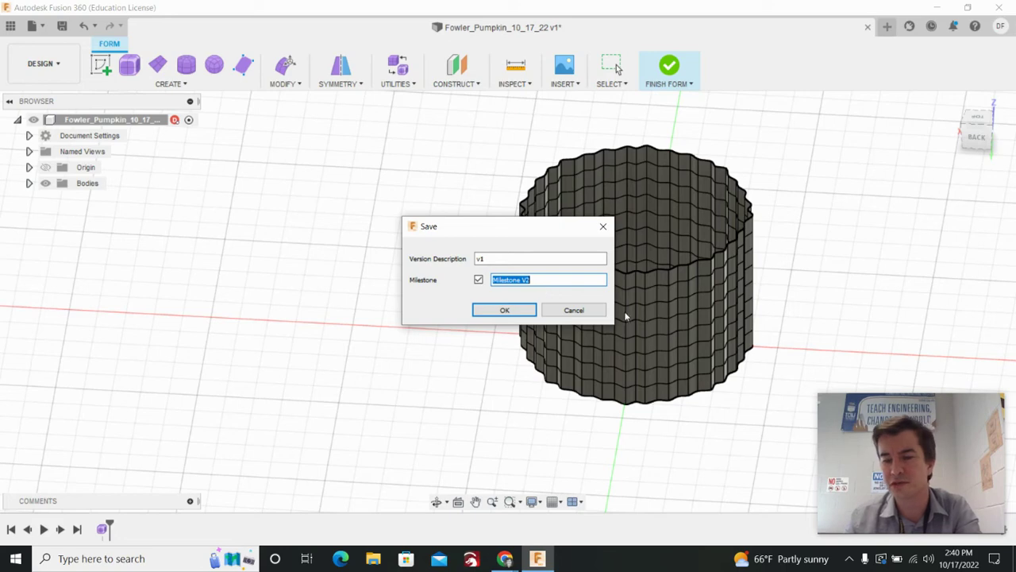
{"action": "key", "text": "BackSpace"}
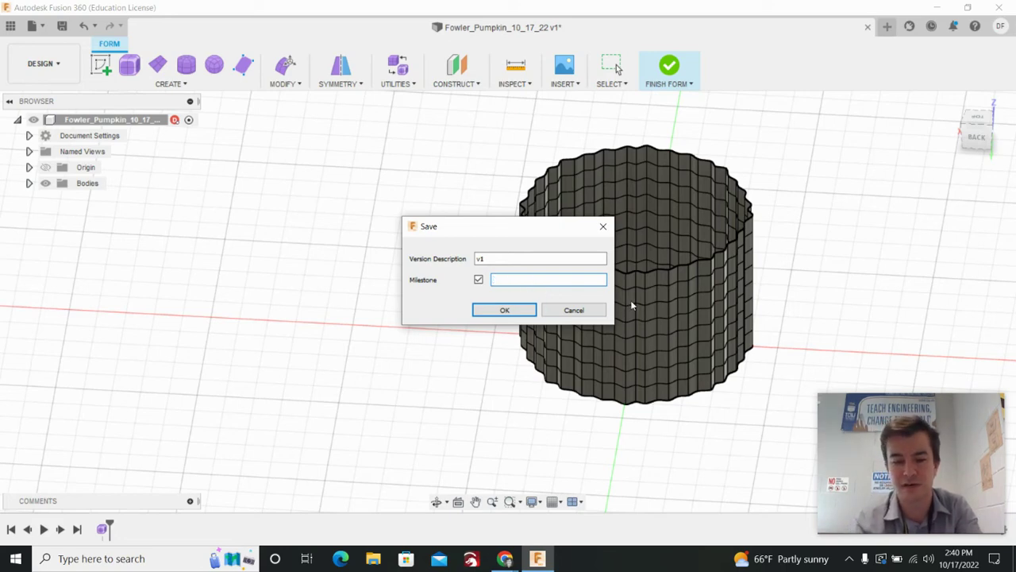
{"action": "type", "text": "Bum"}
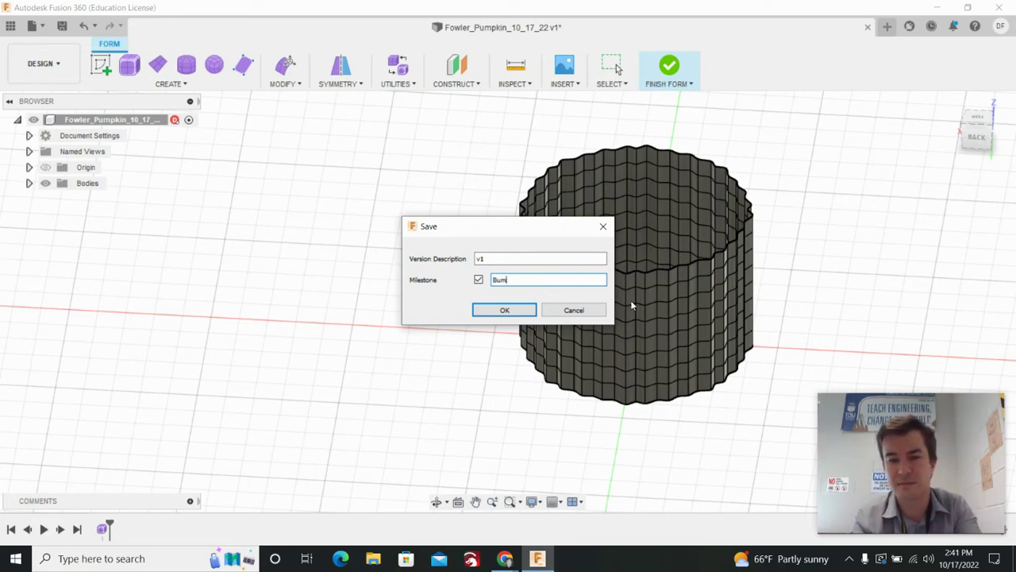
{"action": "type", "text": "ps on "}
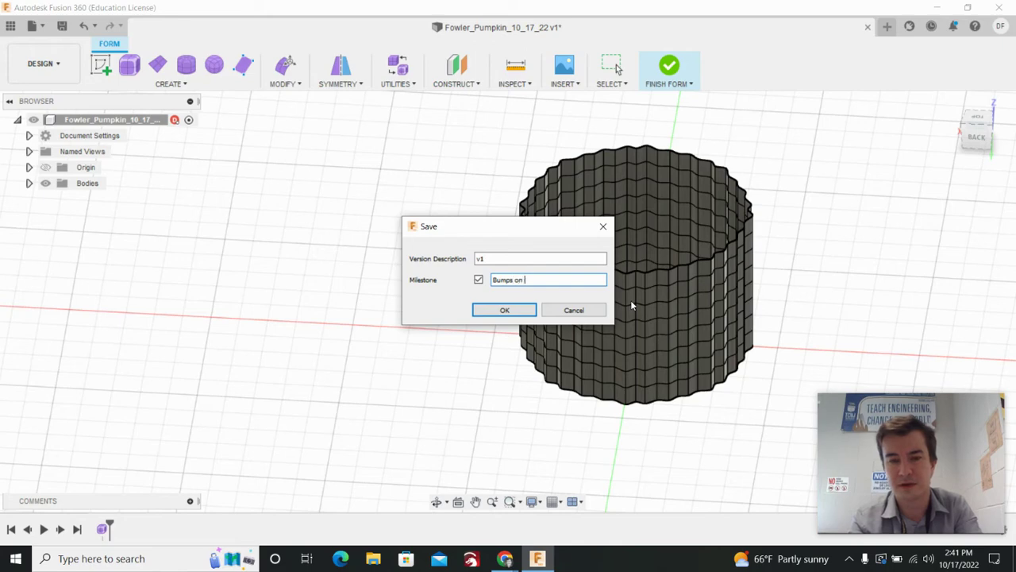
{"action": "type", "text": "my pumpkin"}
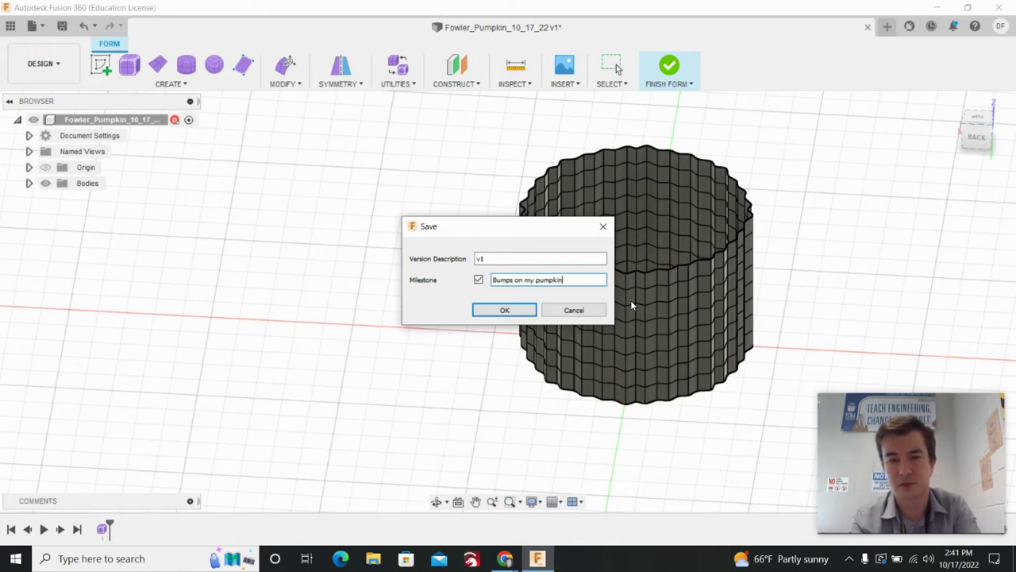
{"action": "key", "text": "Return"}
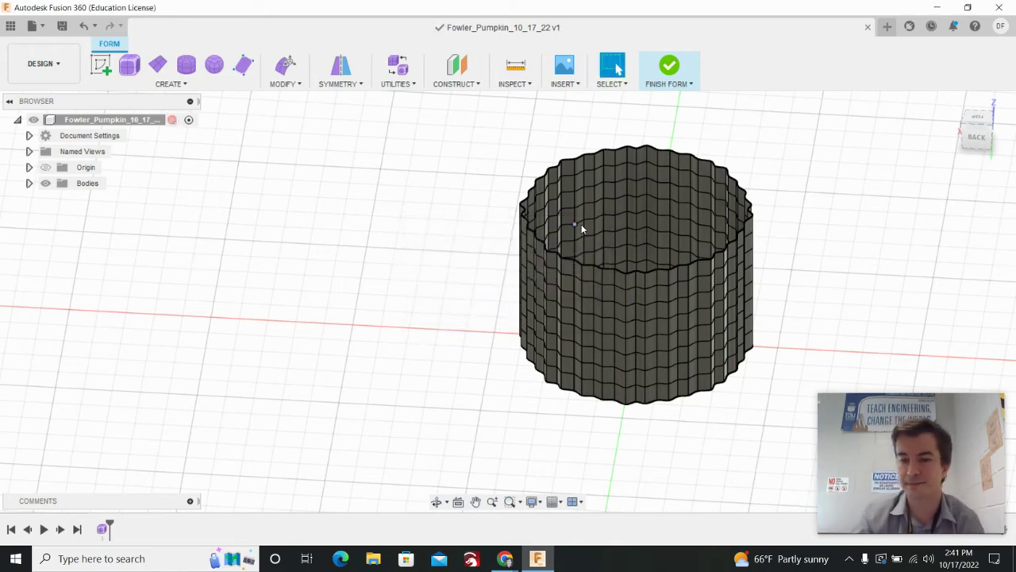
- Subdivide a single face just below the cylinder's upper rim using the Simple insert mode
{"action": "key", "text": "alt+3"}
{"action": "scroll", "coordinate": [665, 342], "scroll_direction": "up", "scroll_amount": 2}
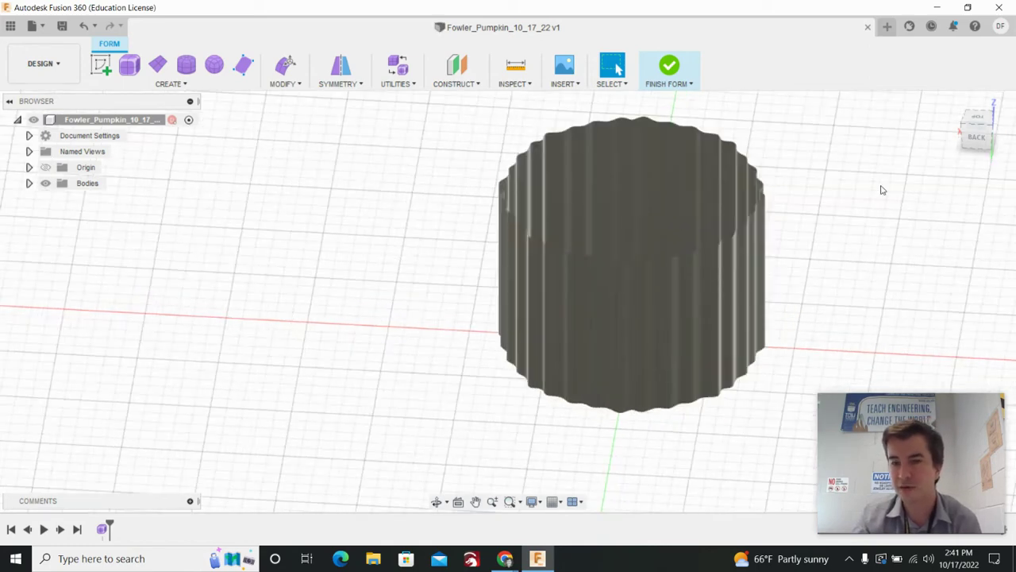
{"action": "left_click_drag", "start_coordinate": [980, 119], "coordinate": [983, 140]}
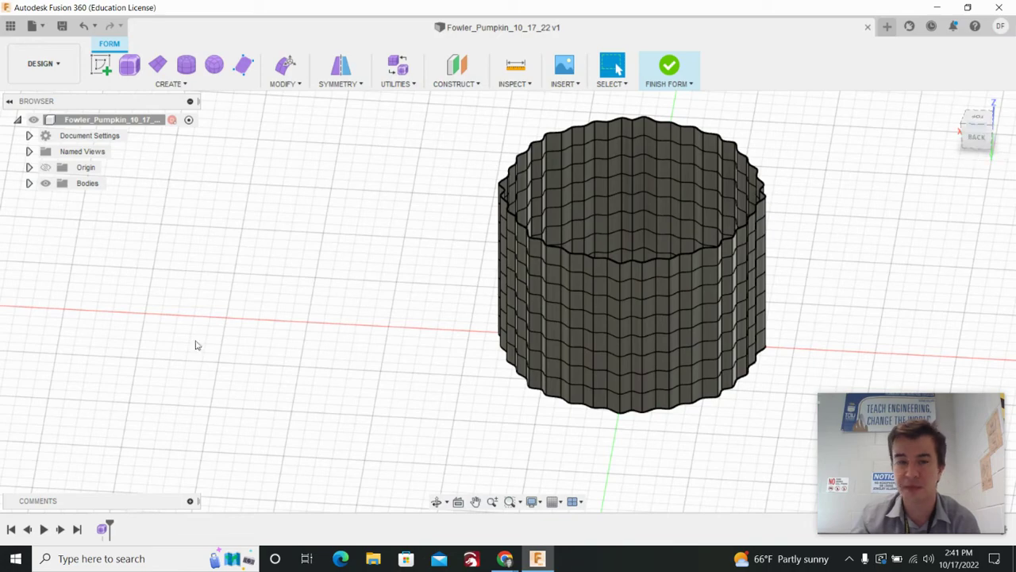
{"action": "scroll", "coordinate": [592, 322], "scroll_direction": "up", "scroll_amount": 5}
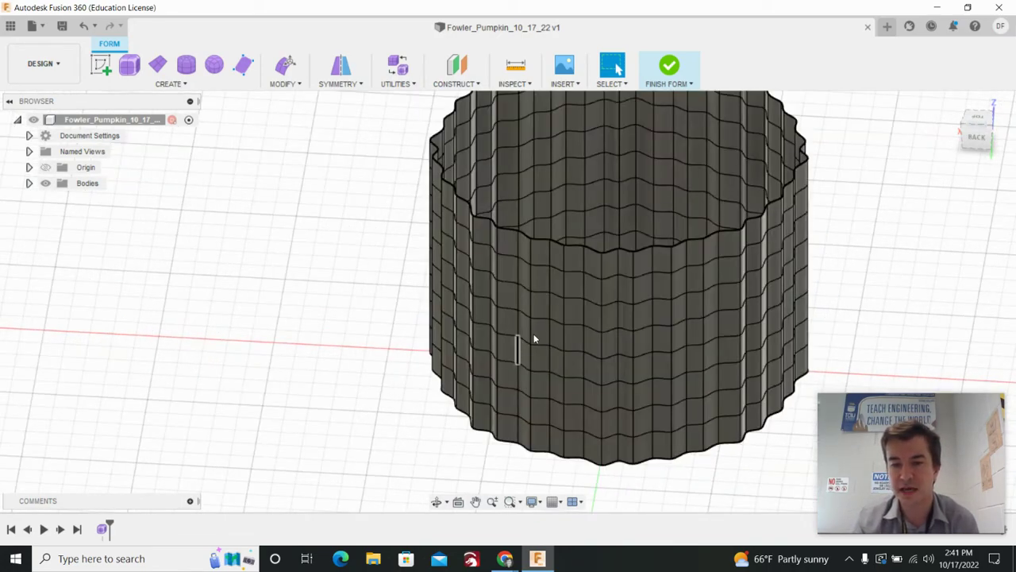
{"action": "left_click", "coordinate": [556, 278]}
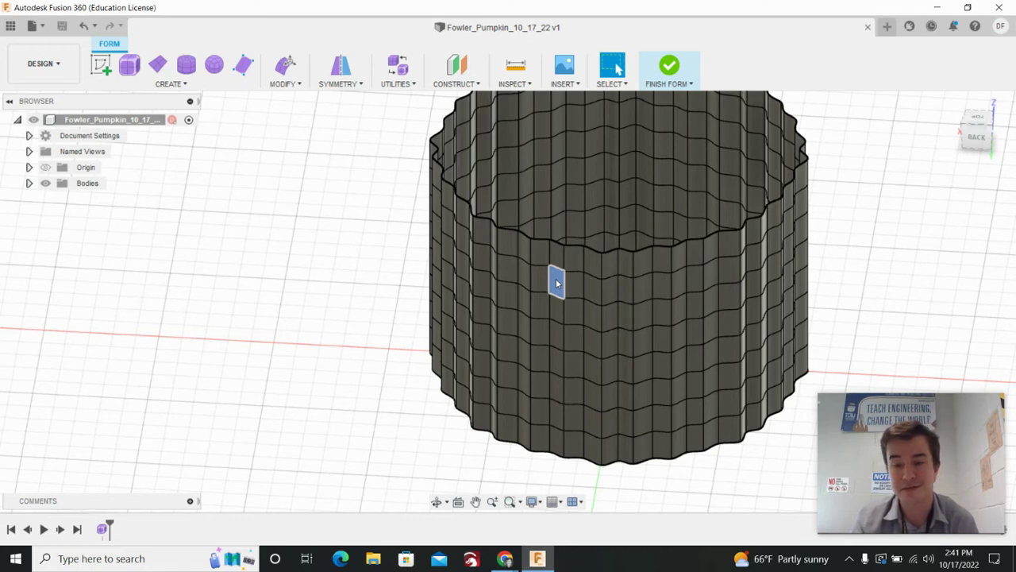
{"action": "right_click", "coordinate": [556, 284]}
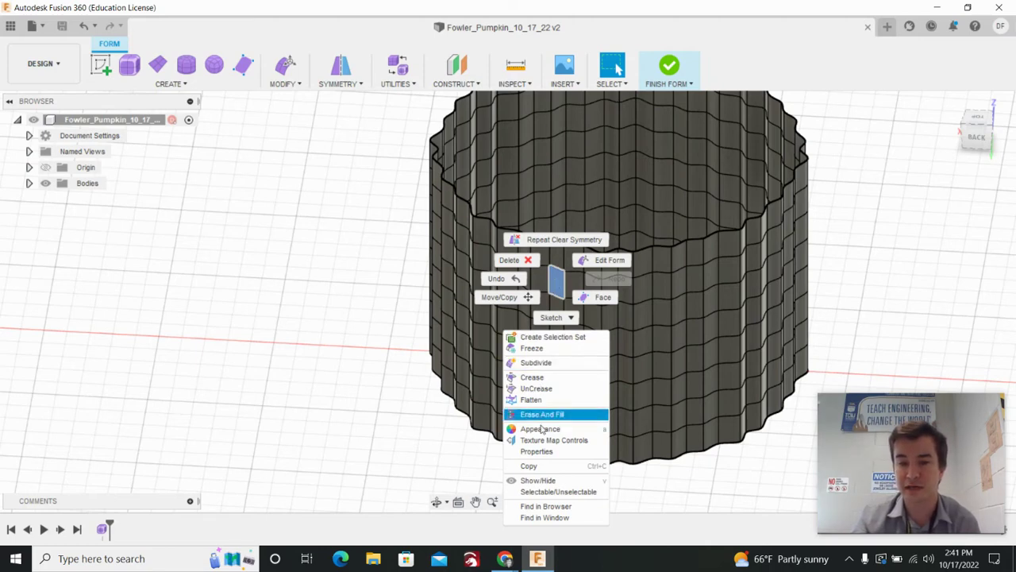
{"action": "left_click", "coordinate": [527, 364]}
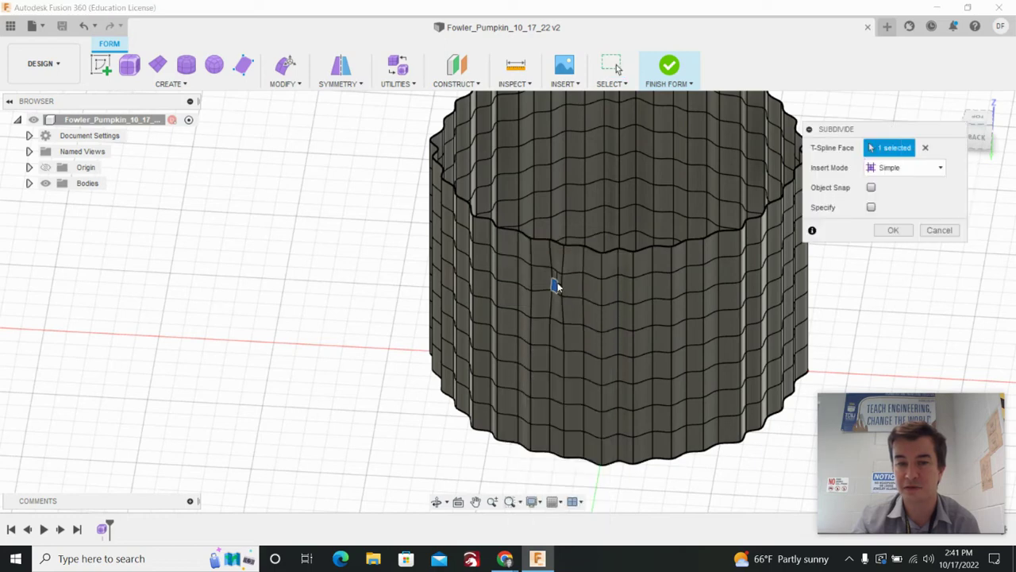
{"action": "left_click", "coordinate": [910, 230]}
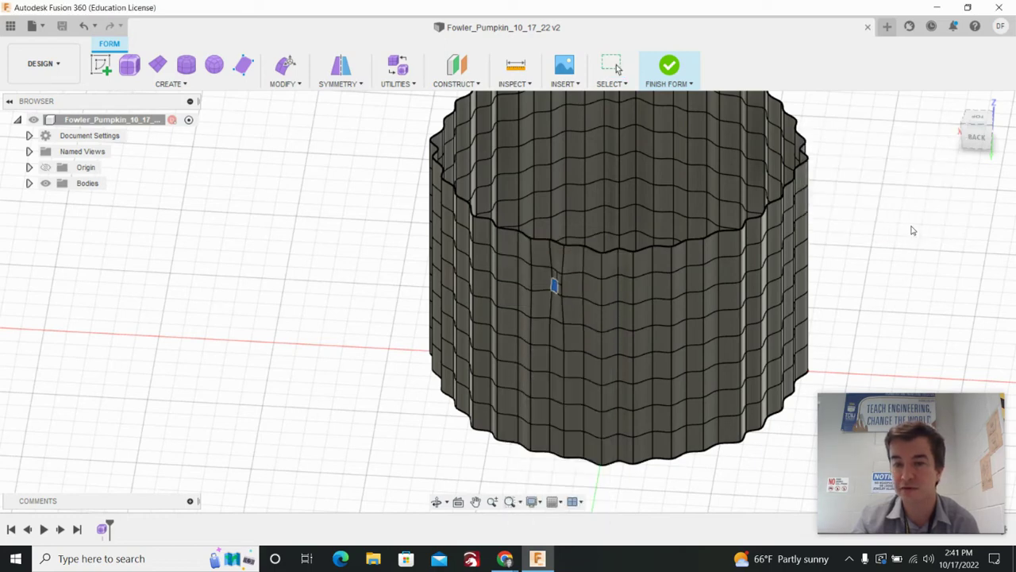
- Delete one of the small subdivided faces near the rim to open the pumpkin's first eye hole
{"action": "scroll", "coordinate": [531, 281], "scroll_direction": "up", "scroll_amount": 10}
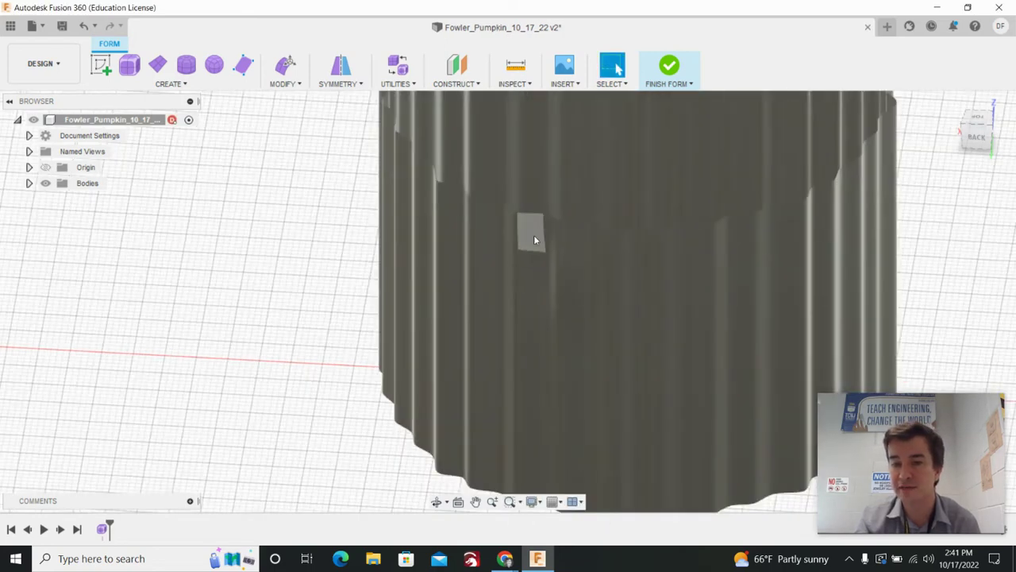
{"action": "scroll", "coordinate": [547, 285], "scroll_direction": "down", "scroll_amount": 3}
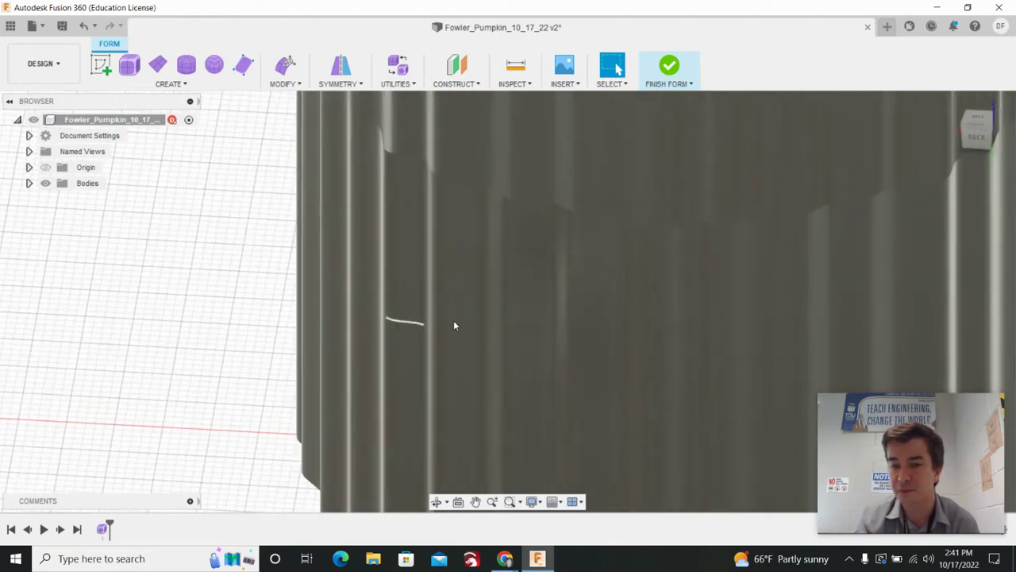
{"action": "scroll", "coordinate": [497, 364], "scroll_direction": "up", "scroll_amount": 3}
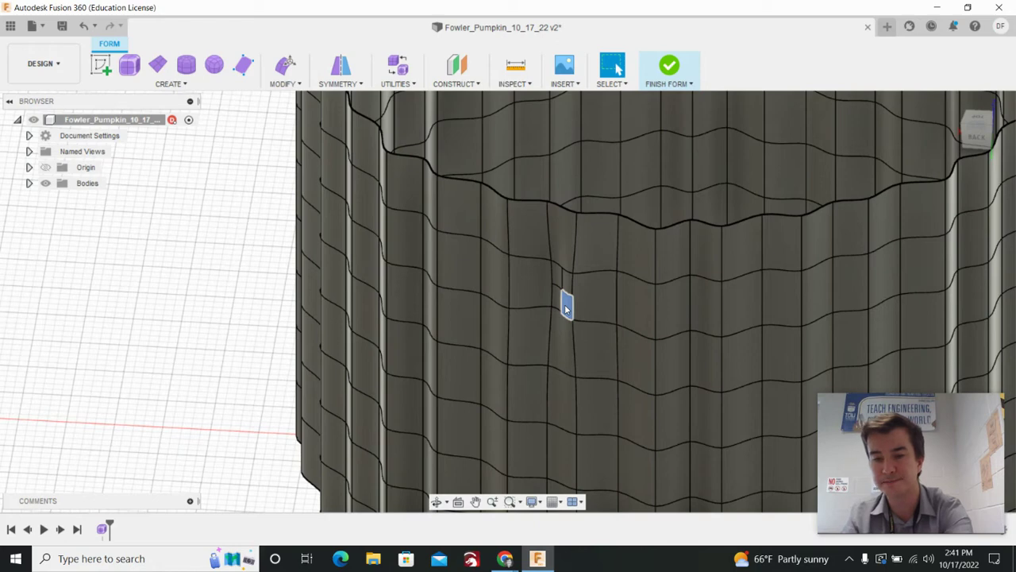
{"action": "left_click", "coordinate": [565, 304]}
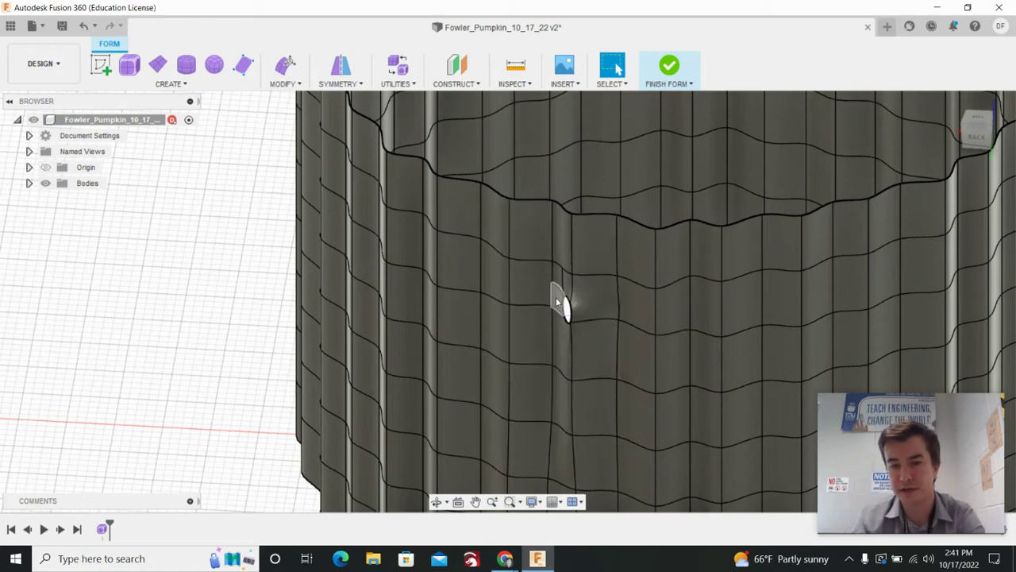
- Delete one full-size face below the first eye hole for the nose and another level with that eye for the second eye
{"action": "middle_click_drag", "start_coordinate": [615, 373], "coordinate": [563, 306]}
{"action": "left_click", "coordinate": [589, 345]}
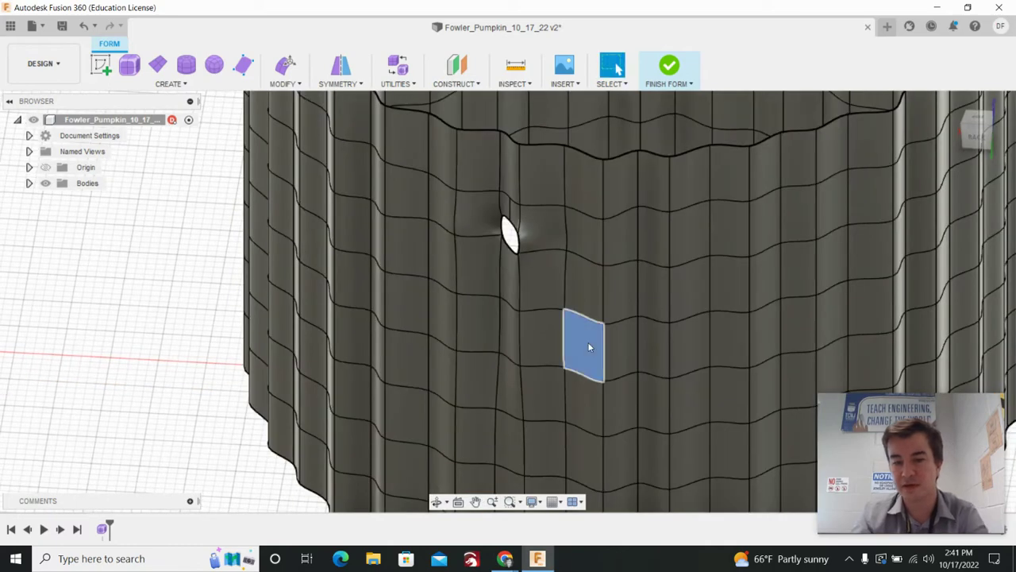
{"action": "key", "text": "Delete"}
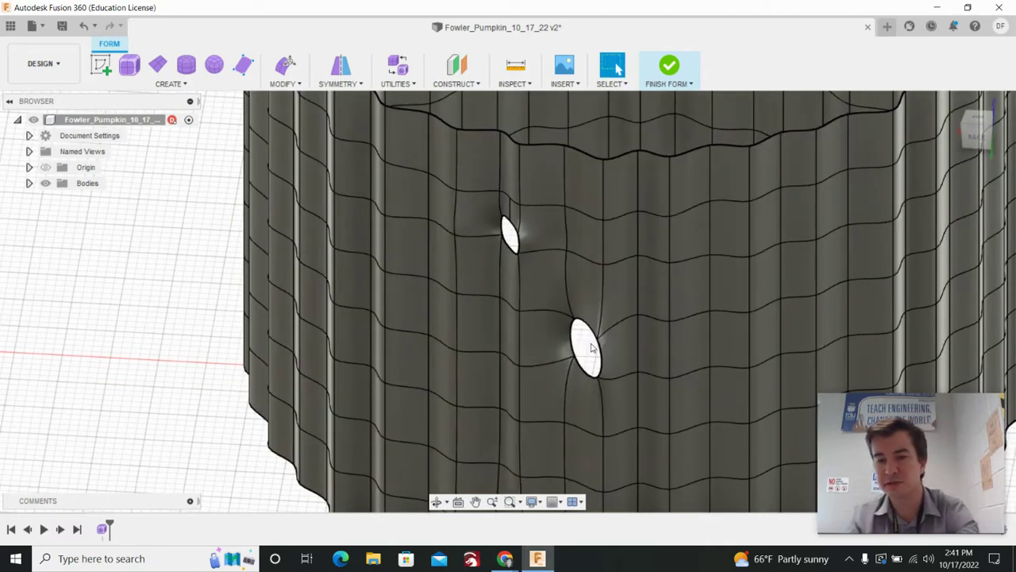
{"action": "left_click", "coordinate": [627, 247]}
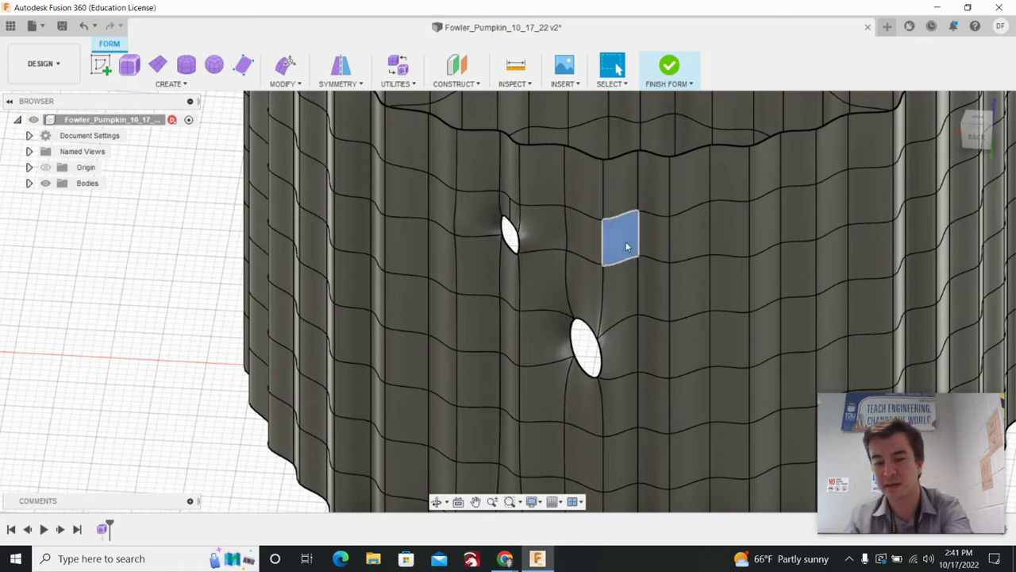
{"action": "key", "text": "Delete"}
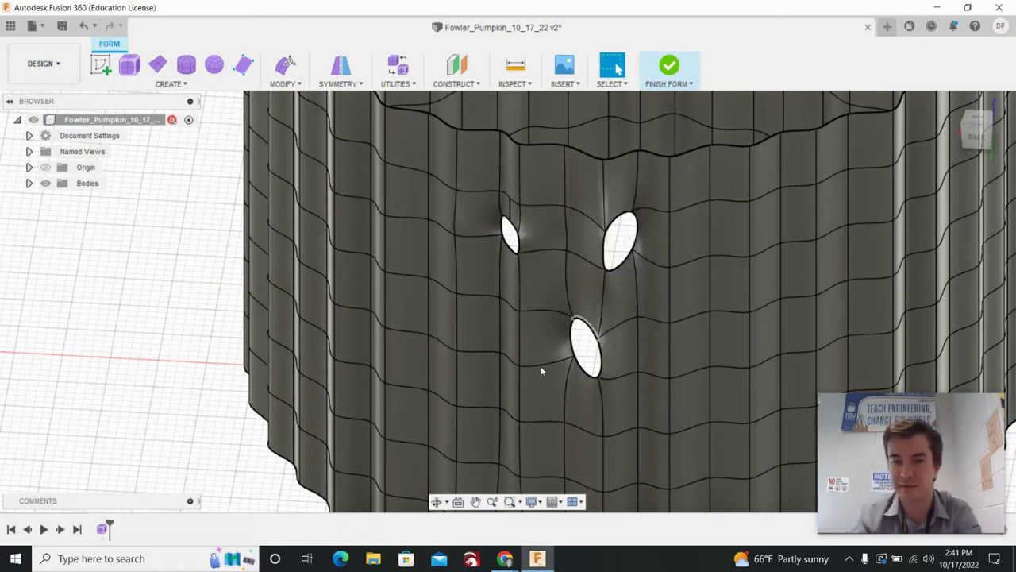
- Delete two diagonally adjacent faces below the smaller eye to start the mouth's corner, and switch to box display
{"action": "middle_click_drag", "start_coordinate": [541, 370], "coordinate": [541, 319]}
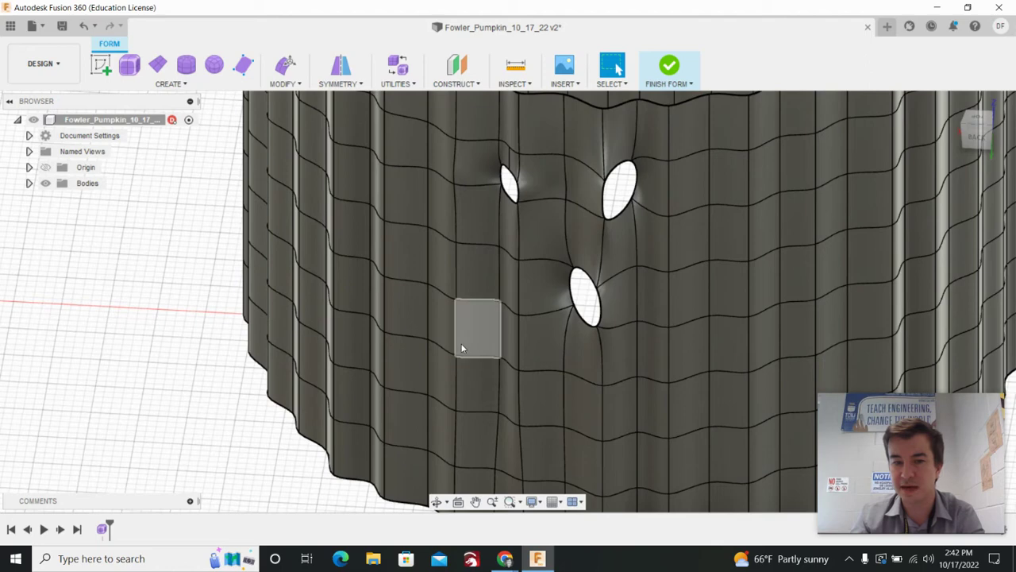
{"action": "left_click", "coordinate": [442, 341]}
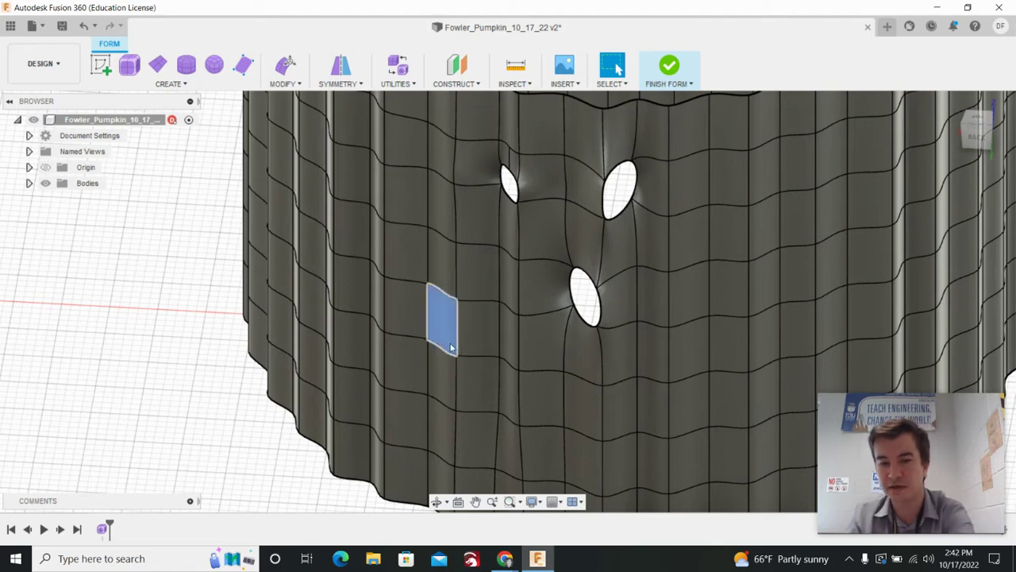
{"action": "left_click", "coordinate": [471, 377]}
{"action": "key", "text": "Delete"}
{"action": "key", "text": "alt+1"}
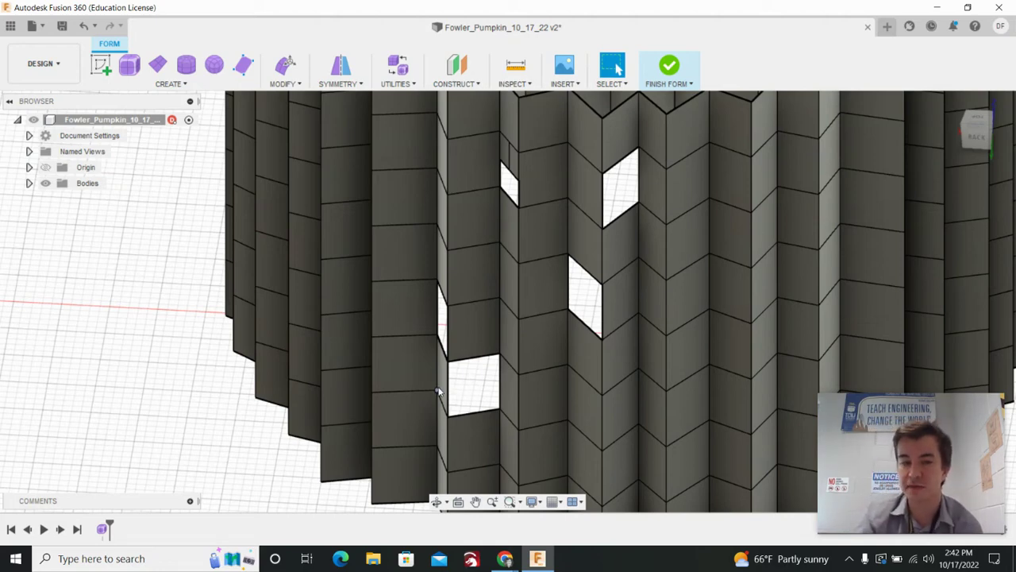
- Delete the narrow face connecting the two mouth openings and compare the result in smooth and box display
{"action": "left_click", "coordinate": [442, 385]}
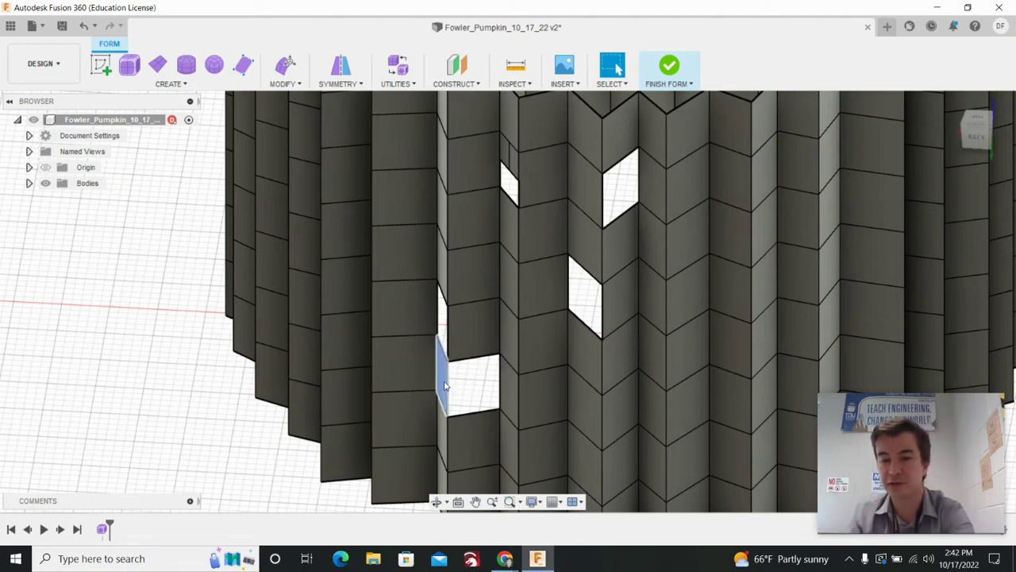
{"action": "key", "text": "Delete"}
{"action": "key", "text": "alt+3"}
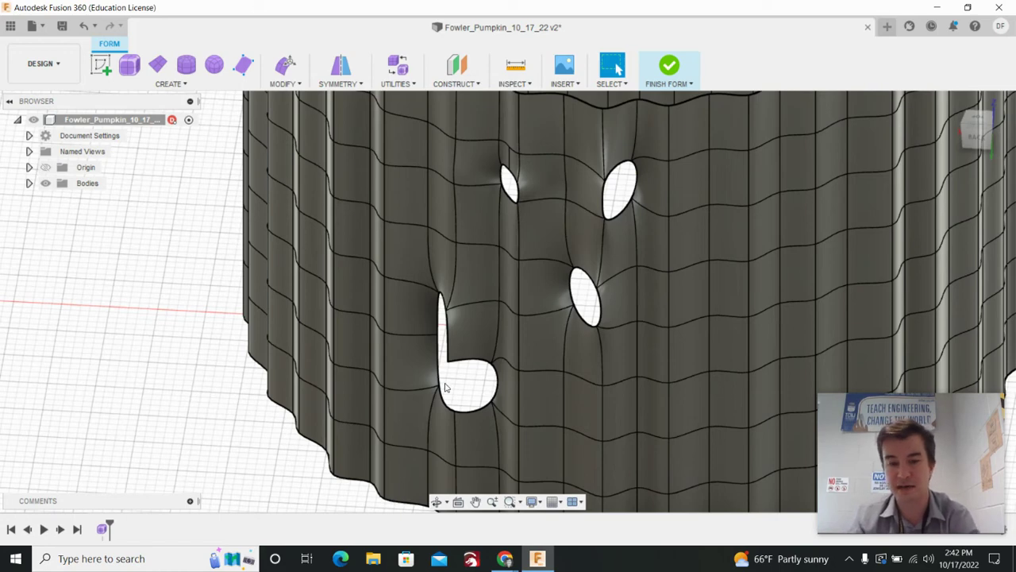
{"action": "key", "text": "alt+1"}
{"action": "key", "text": "alt+3"}
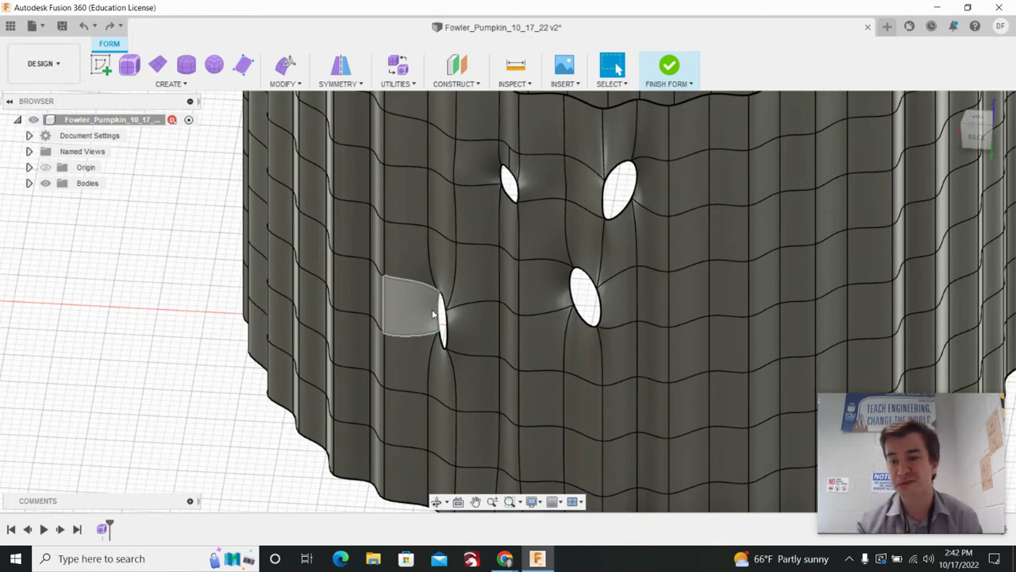
- Delete the face directly below the mouth's corner opening and the three adjoining faces along that row toward the nose
{"action": "left_click", "coordinate": [436, 376]}
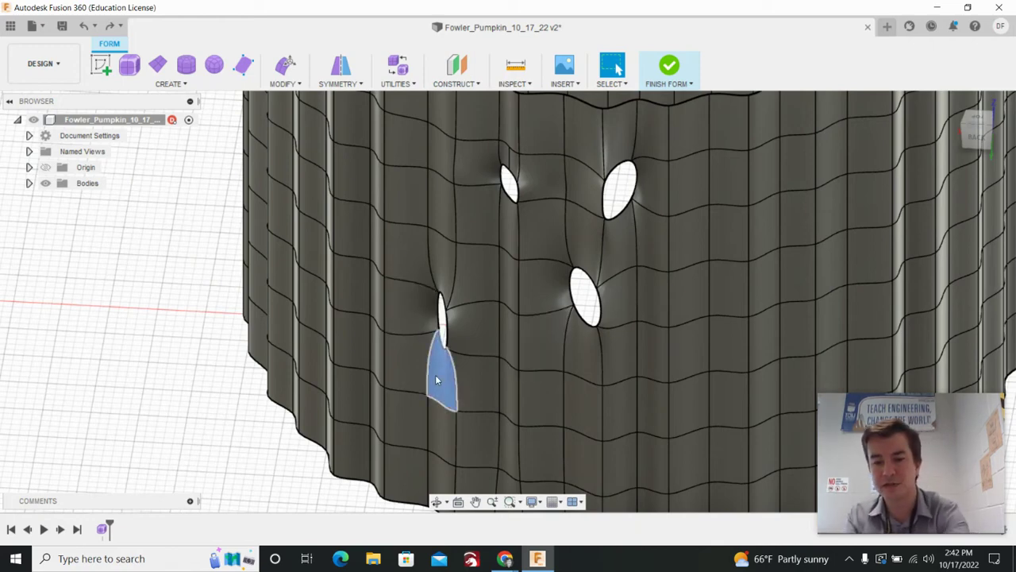
{"action": "key", "text": "Delete"}
{"action": "left_click", "coordinate": [476, 392]}
{"action": "key", "text": "Delete"}
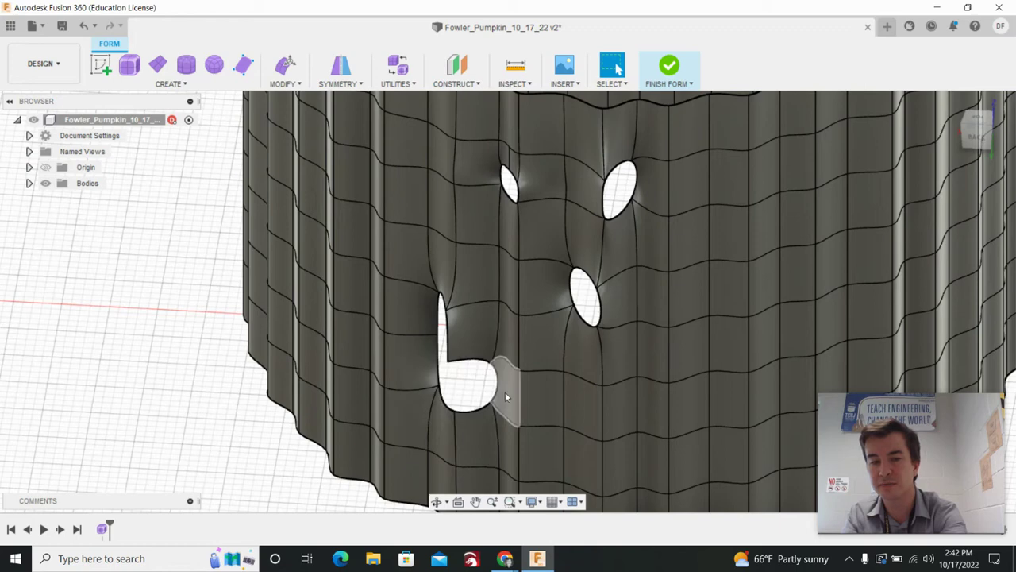
{"action": "left_click", "coordinate": [506, 392]}
{"action": "key", "text": "Delete"}
{"action": "left_click", "coordinate": [543, 381]}
{"action": "key", "text": "Delete"}
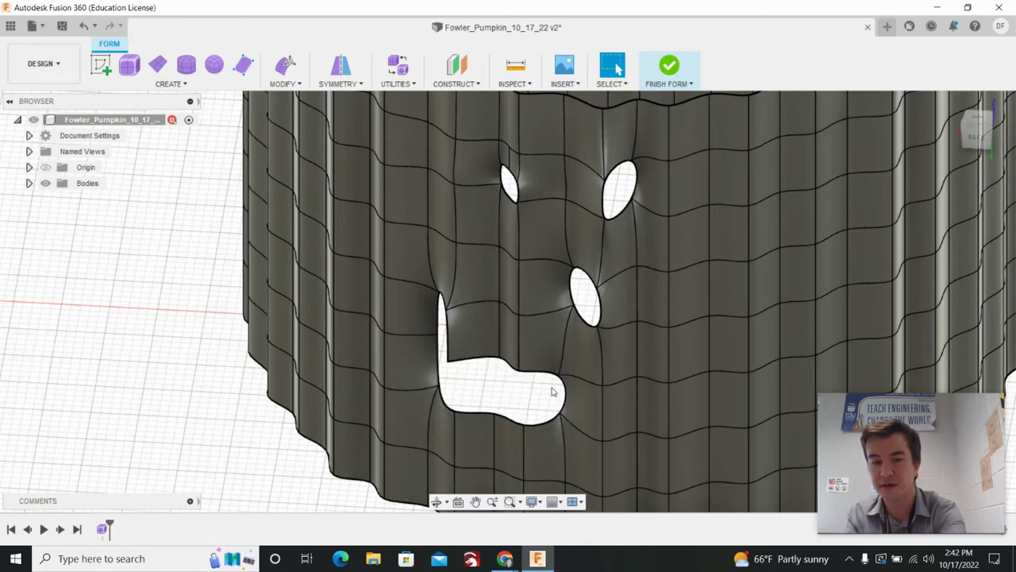
- Subdivide the next mouth-row face below the nose in Simple mode and delete three of its quarters, leaving one lower quarter as a tooth
{"action": "right_click", "coordinate": [582, 410]}
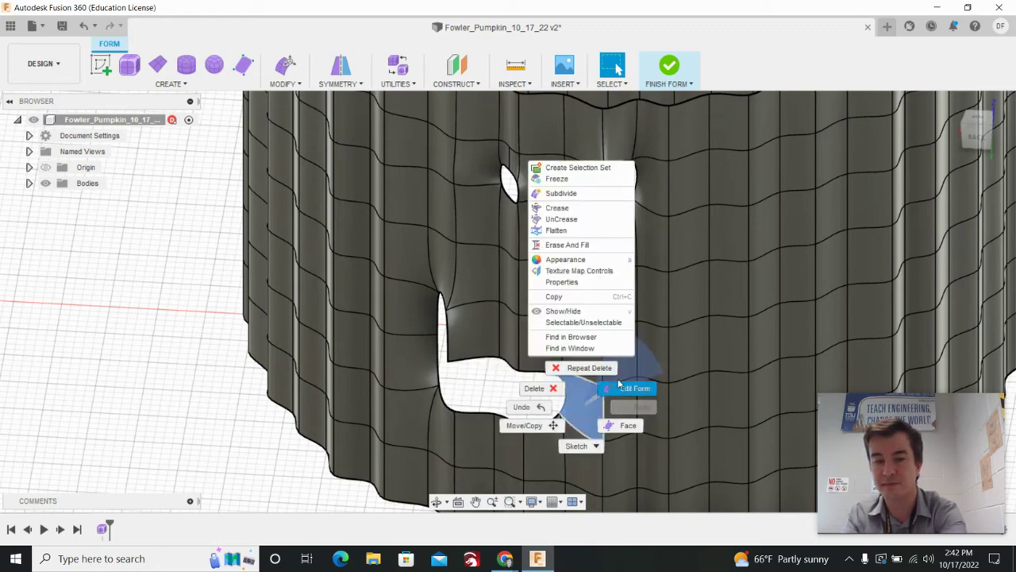
{"action": "left_click", "coordinate": [580, 194]}
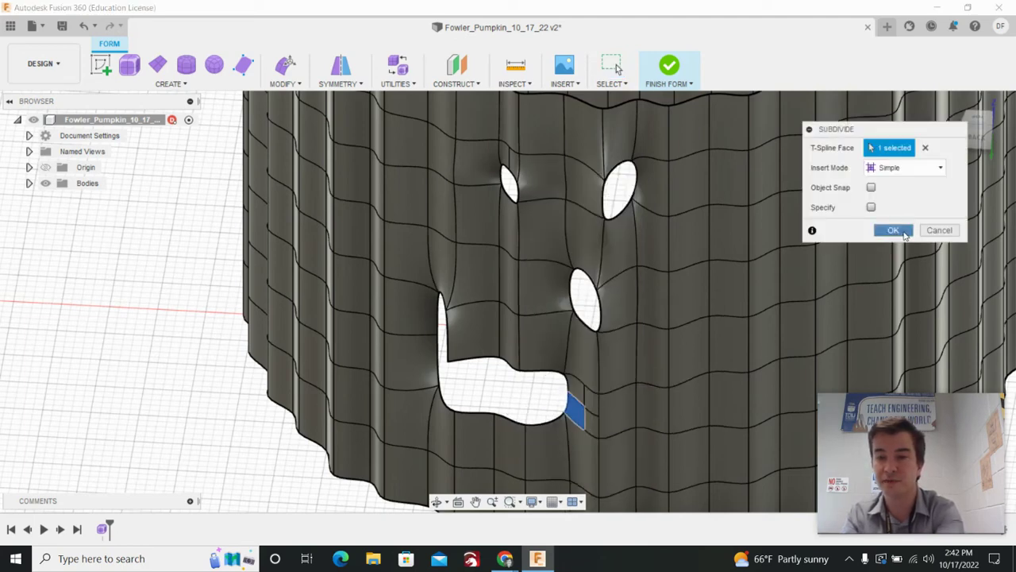
{"action": "left_click", "coordinate": [900, 230]}
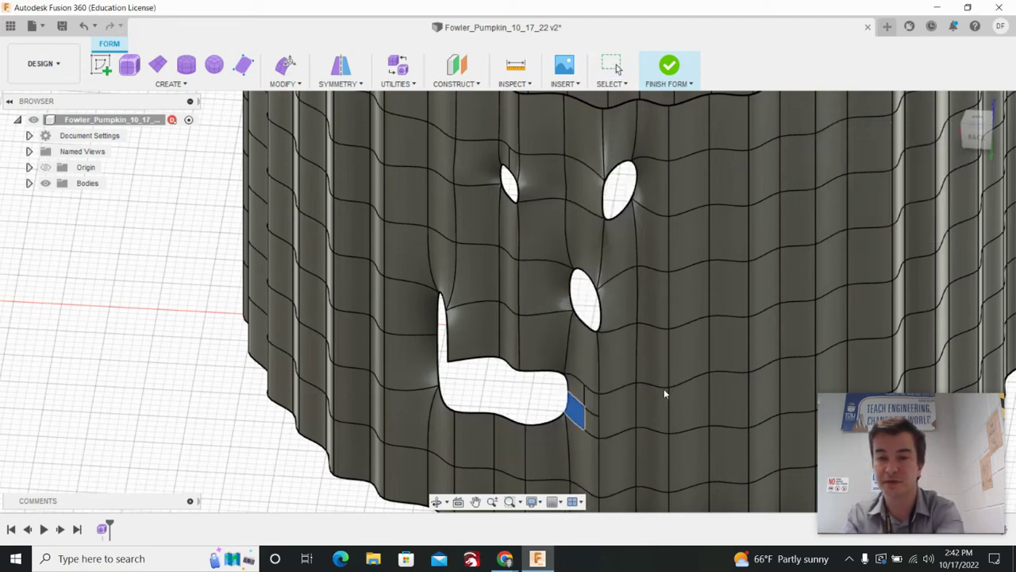
{"action": "left_click", "coordinate": [577, 389]}
{"action": "key", "text": "Delete"}
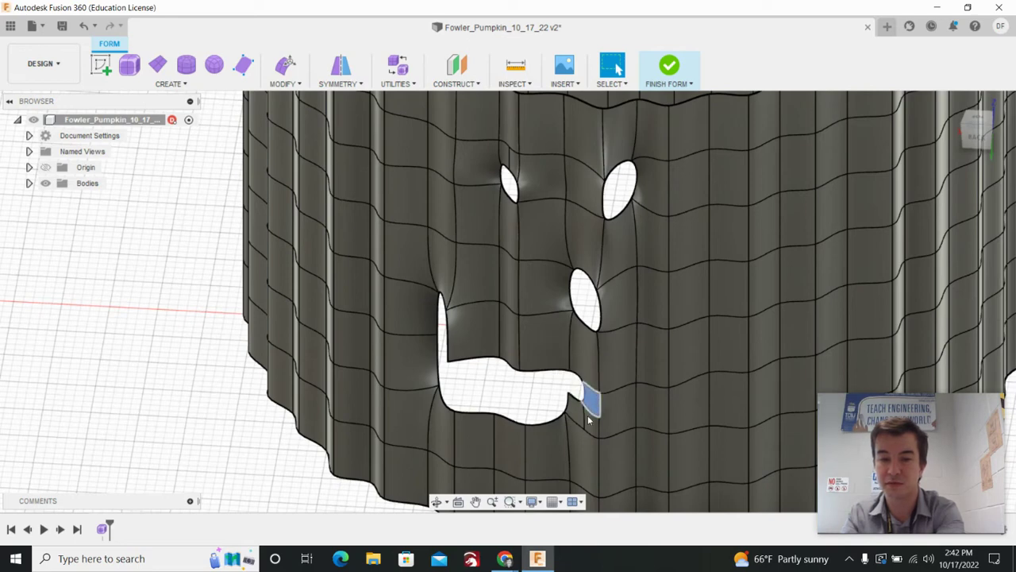
{"action": "left_click", "coordinate": [589, 416]}
{"action": "key", "text": "Delete"}
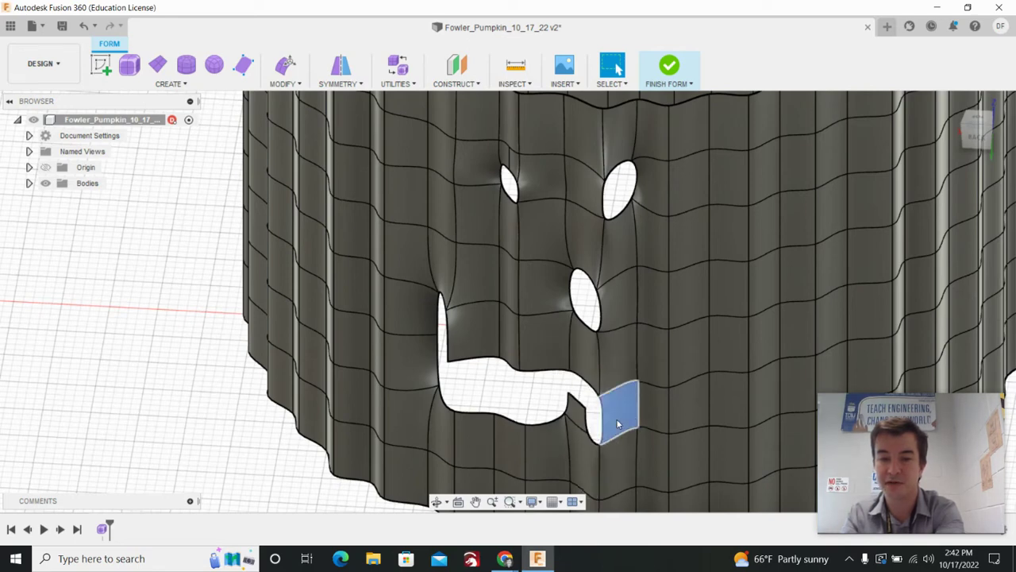
- Delete the next three faces along the mouth row and the one above the last to form the mouth's other raised corner
{"action": "key", "text": "Delete"}
{"action": "left_click", "coordinate": [656, 411]}
{"action": "key", "text": "Delete"}
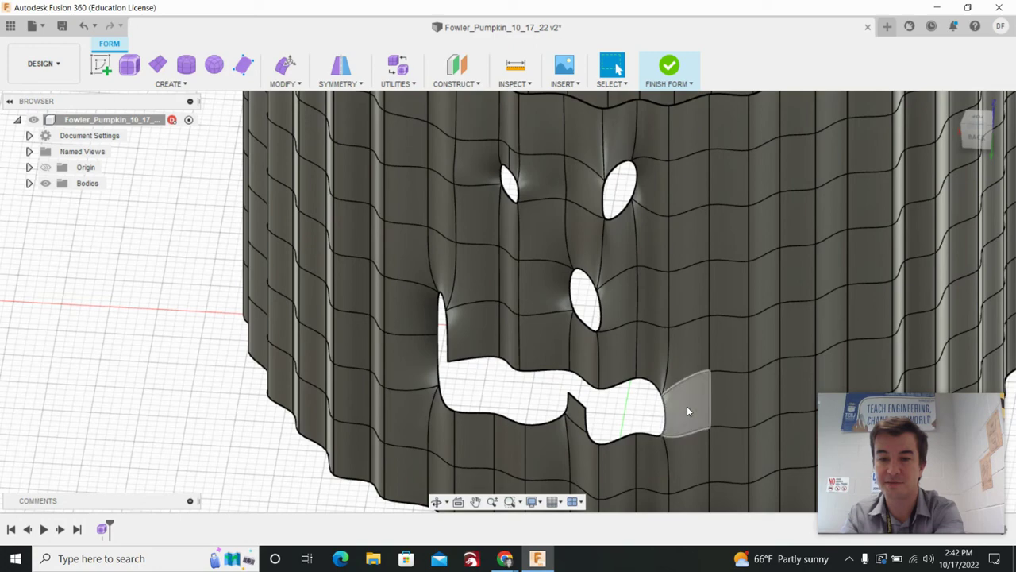
{"action": "left_click", "coordinate": [687, 409]}
{"action": "key", "text": "Delete"}
{"action": "left_click", "coordinate": [688, 359]}
{"action": "key", "text": "Delete"}
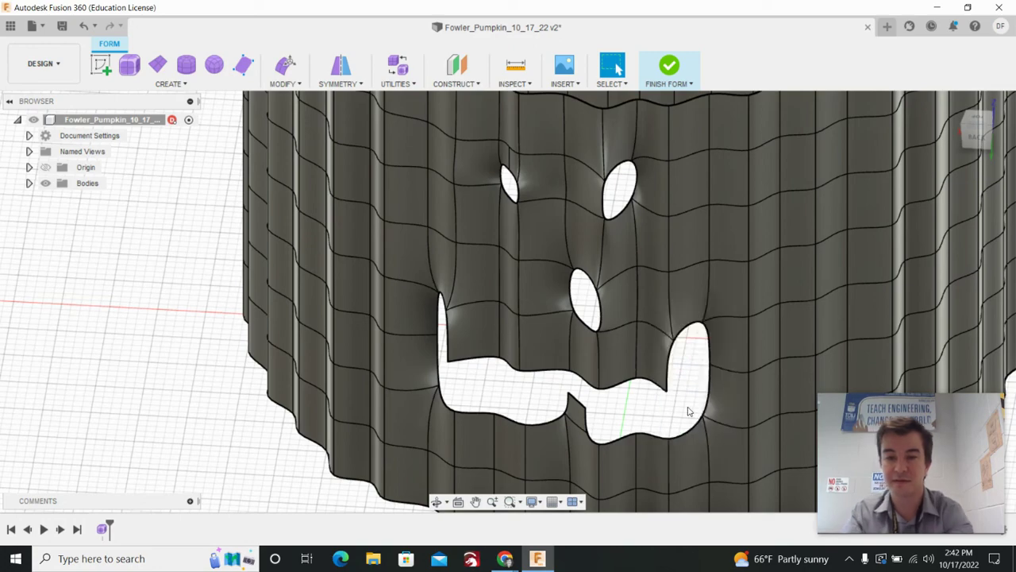
- Try to reshape the smaller eye hole by moving and scaling its outer side edge with Edit Form
{"action": "mouse_move", "coordinate": [689, 411]}
{"action": "middle_mouse_down", "text": "shift"}
{"action": "mouse_move", "coordinate": [631, 388]}
{"action": "mouse_move", "coordinate": [667, 373]}
{"action": "middle_mouse_up", "text": "shift"}
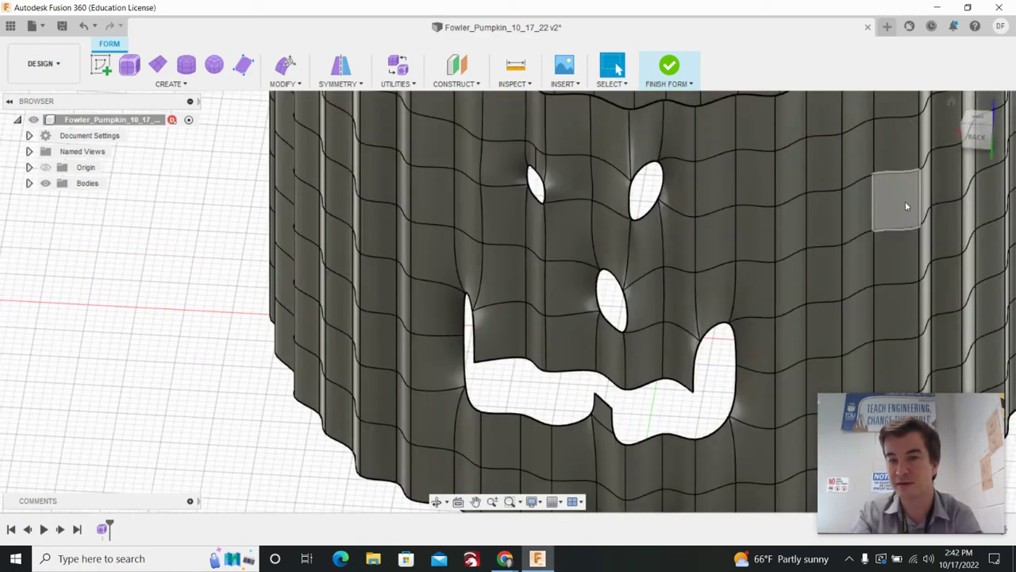
{"action": "middle_click_drag", "start_coordinate": [664, 258], "coordinate": [721, 220], "text": "shift"}
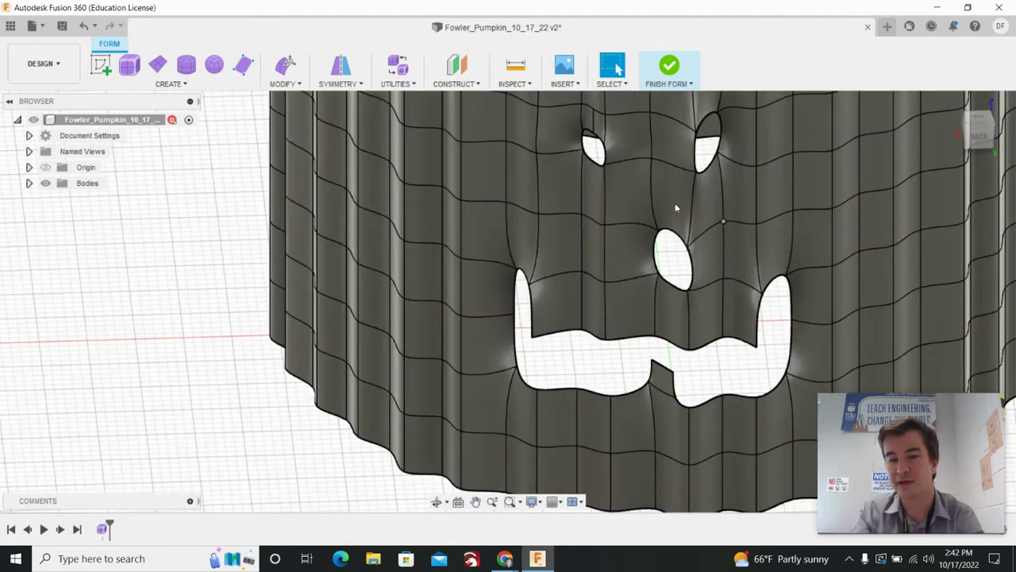
{"action": "scroll", "coordinate": [588, 135], "scroll_direction": "down", "scroll_amount": 3}
{"action": "scroll", "coordinate": [587, 135], "scroll_direction": "up", "scroll_amount": 7}
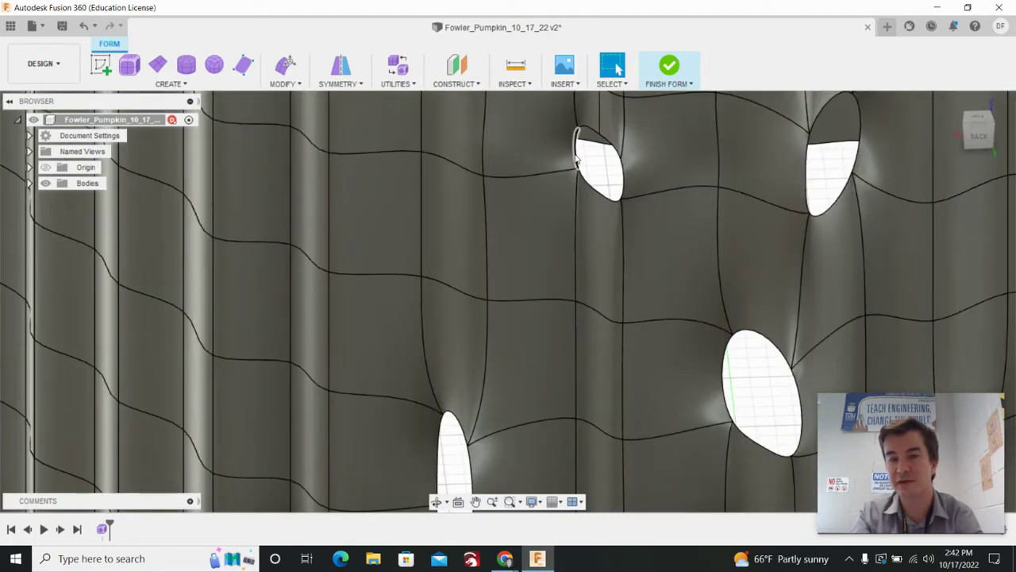
{"action": "right_click", "coordinate": [577, 159]}
{"action": "left_click", "coordinate": [609, 137]}
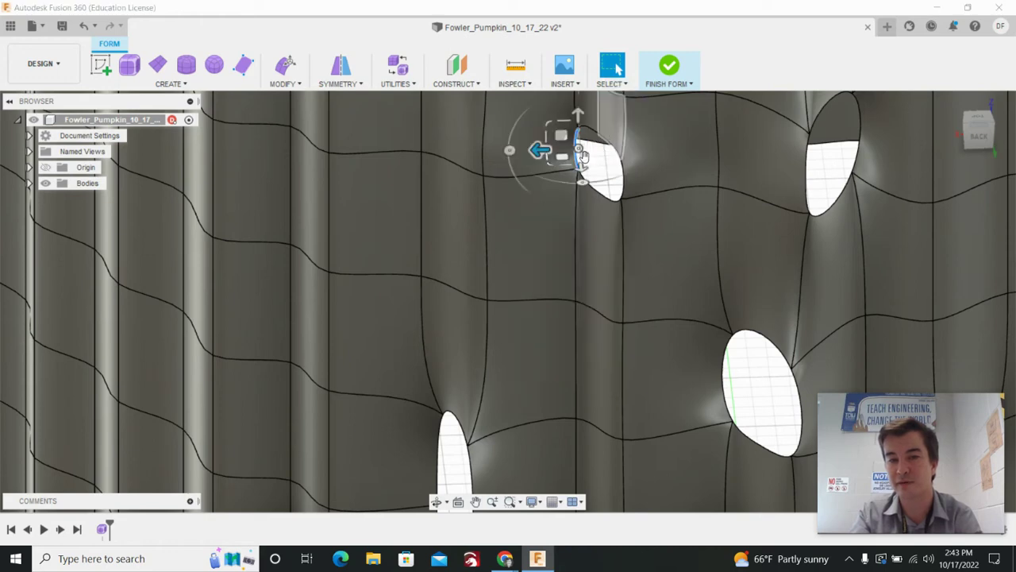
{"action": "left_click", "coordinate": [540, 151]}
{"action": "left_click_drag", "start_coordinate": [540, 154], "coordinate": [305, 154]}
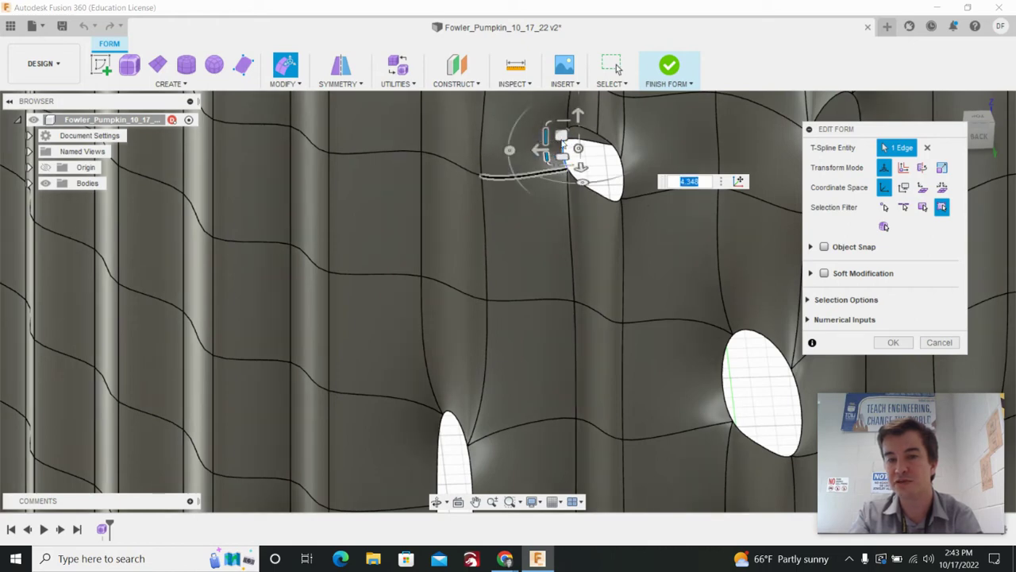
{"action": "key", "text": "ctrl+z"}
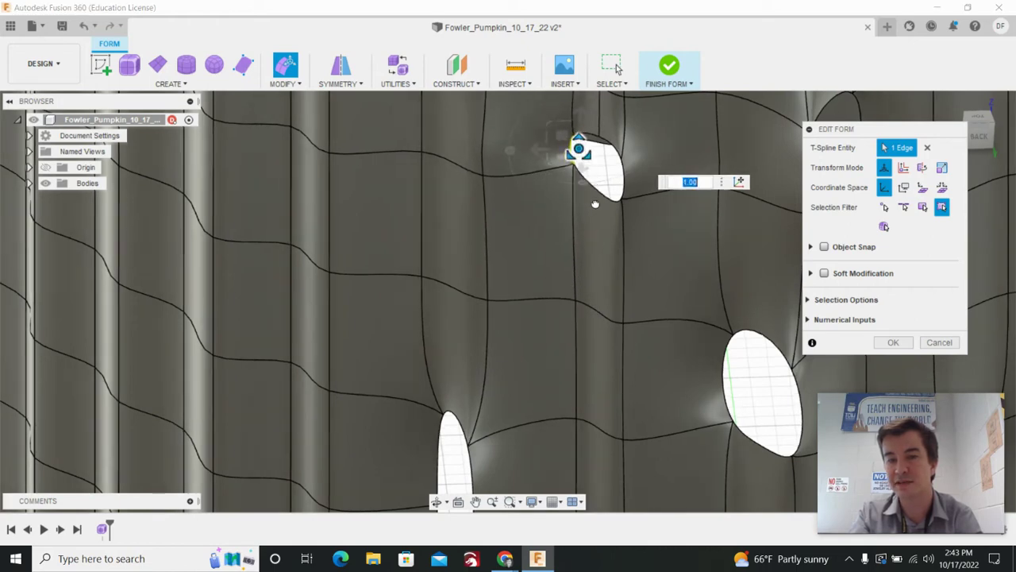
{"action": "left_click_drag", "start_coordinate": [580, 139], "coordinate": [585, 103]}
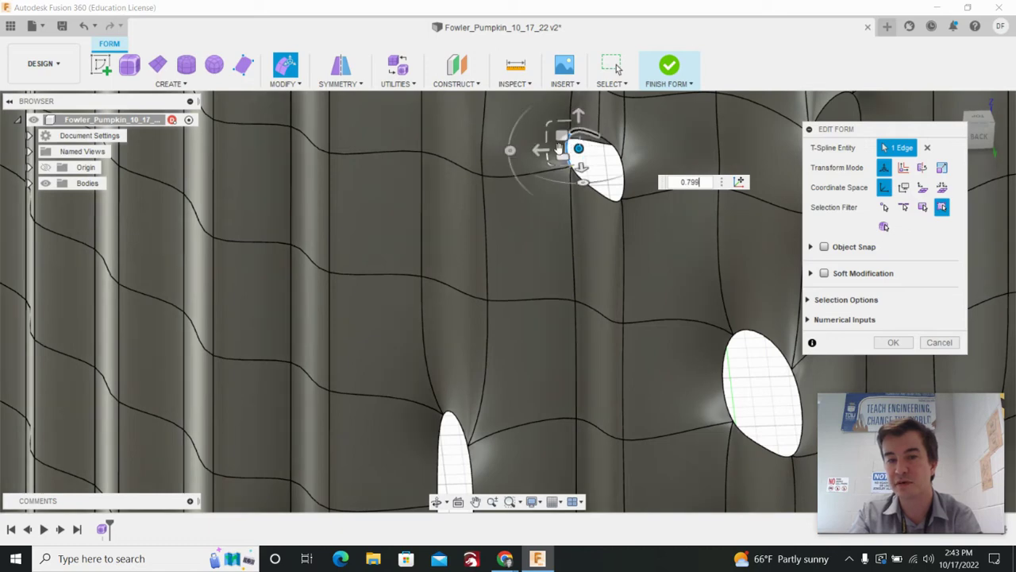
{"action": "key", "text": "ctrl+z"}
{"action": "left_click_drag", "start_coordinate": [560, 138], "coordinate": [442, 298]}
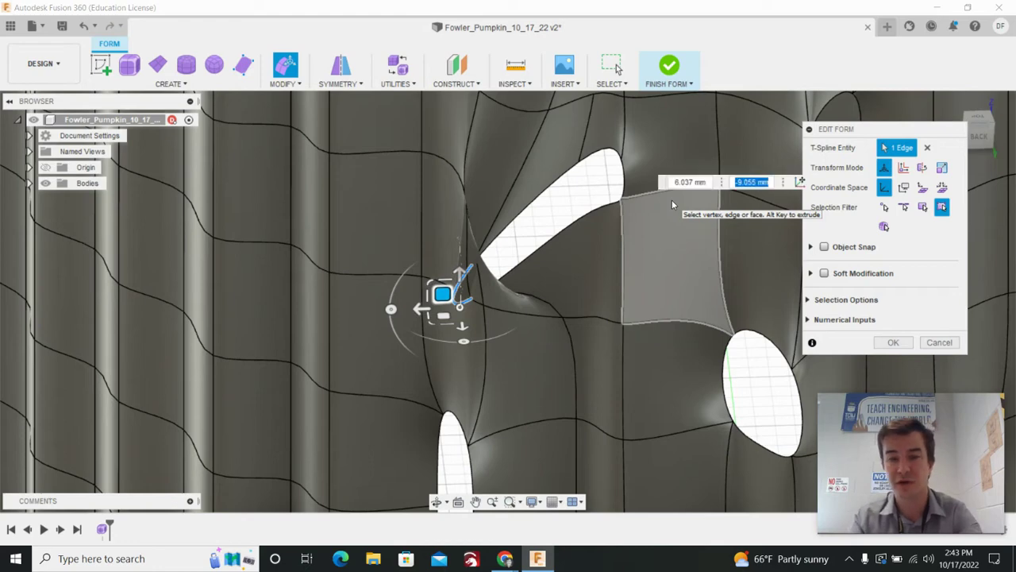
{"action": "key", "text": "Escape"}
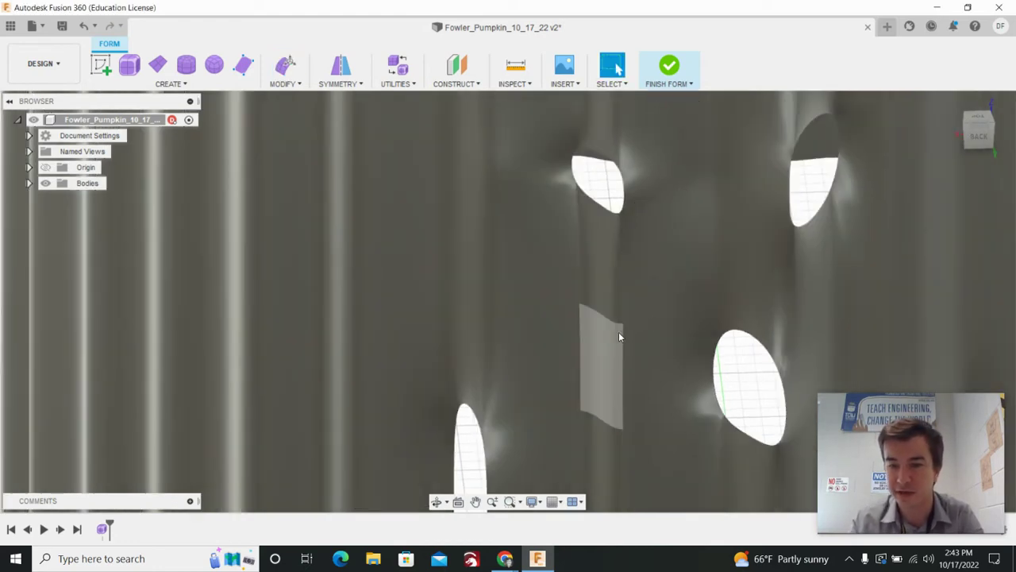
- Move the smaller eye hole's lower edge by 0.59 mm and -1.211 mm with Edit Form
{"action": "right_click", "coordinate": [610, 211]}
{"action": "left_click", "coordinate": [647, 191]}
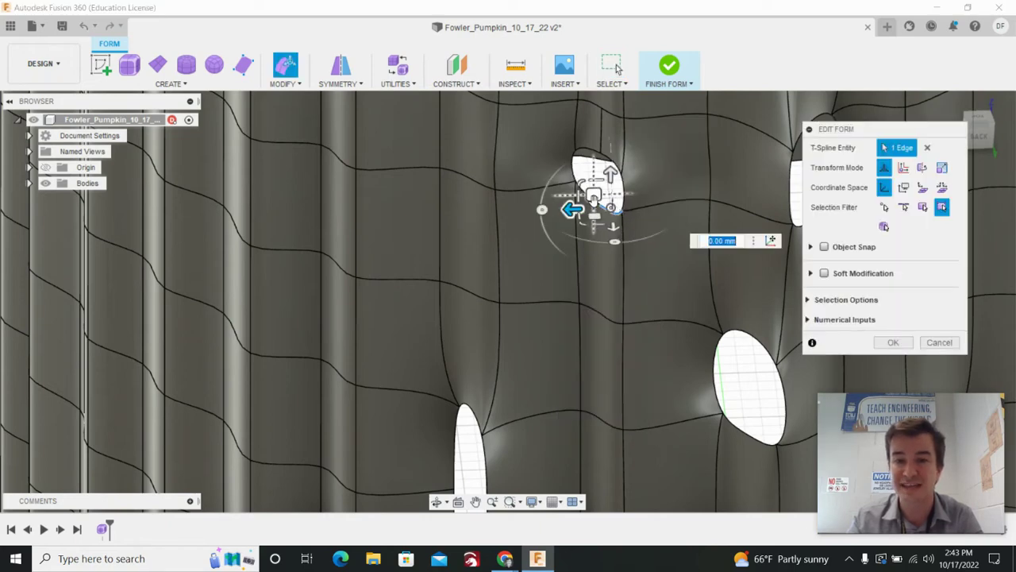
{"action": "left_click_drag", "start_coordinate": [596, 198], "coordinate": [583, 214]}
{"action": "left_click_drag", "start_coordinate": [623, 115], "coordinate": [716, 204]}
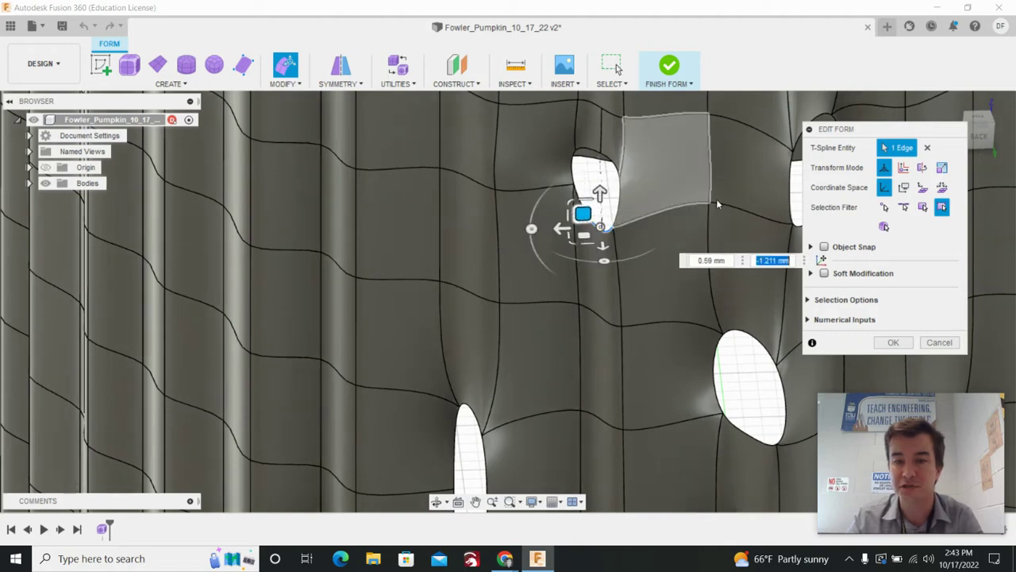
{"action": "left_click", "coordinate": [893, 343]}
- Select the pumpkin's entire upper rim edge loop and scale it inward with Edit Form by 0.73 and 0.884
{"action": "scroll", "coordinate": [832, 363], "scroll_direction": "up", "scroll_amount": 3}
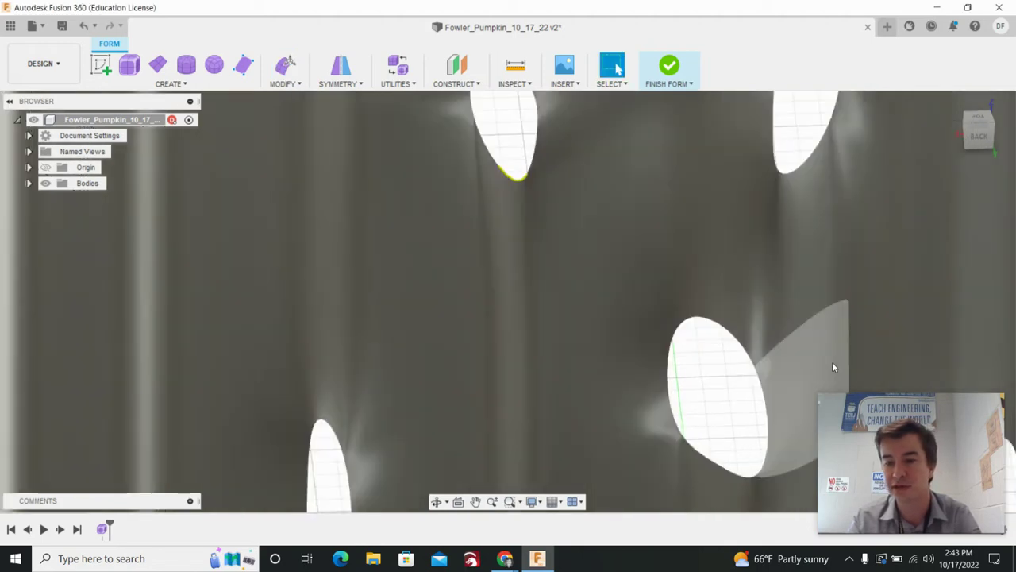
{"action": "scroll", "coordinate": [834, 367], "scroll_direction": "down", "scroll_amount": 6}
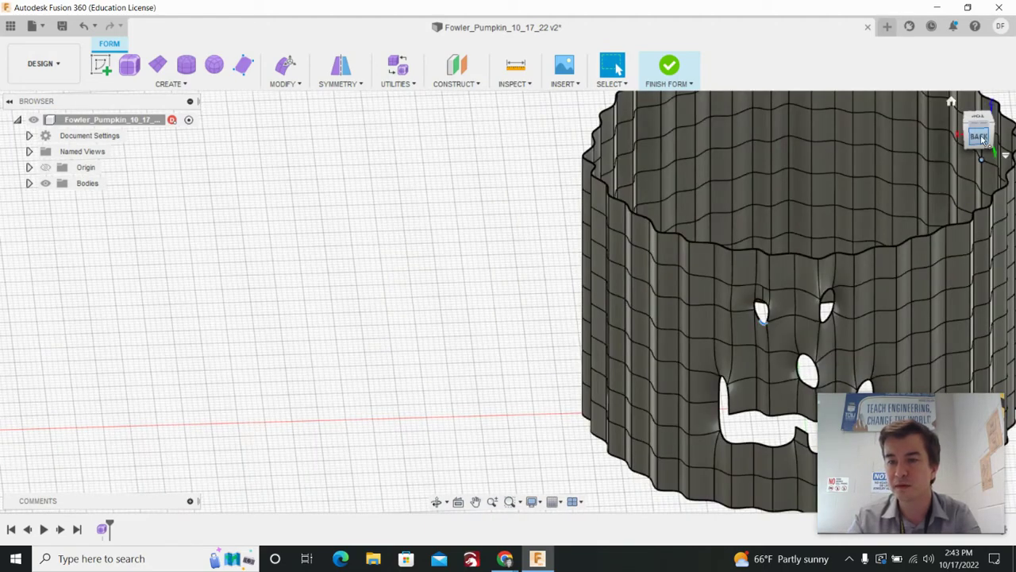
{"action": "mouse_move", "coordinate": [983, 139]}
{"action": "left_mouse_down"}
{"action": "mouse_move", "coordinate": [942, 157]}
{"action": "mouse_move", "coordinate": [899, 147]}
{"action": "left_mouse_up"}
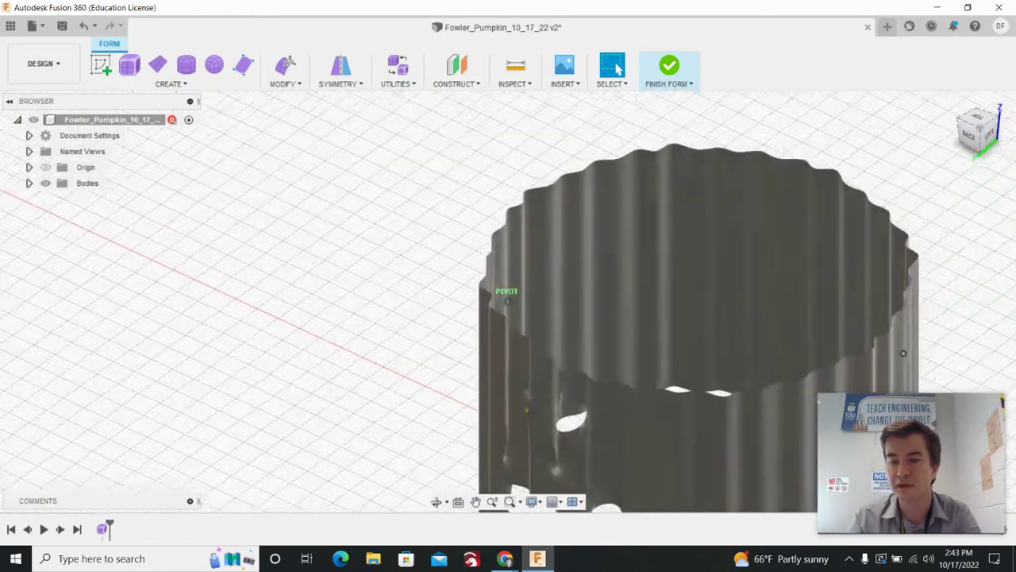
{"action": "left_click_drag", "start_coordinate": [904, 353], "coordinate": [985, 189]}
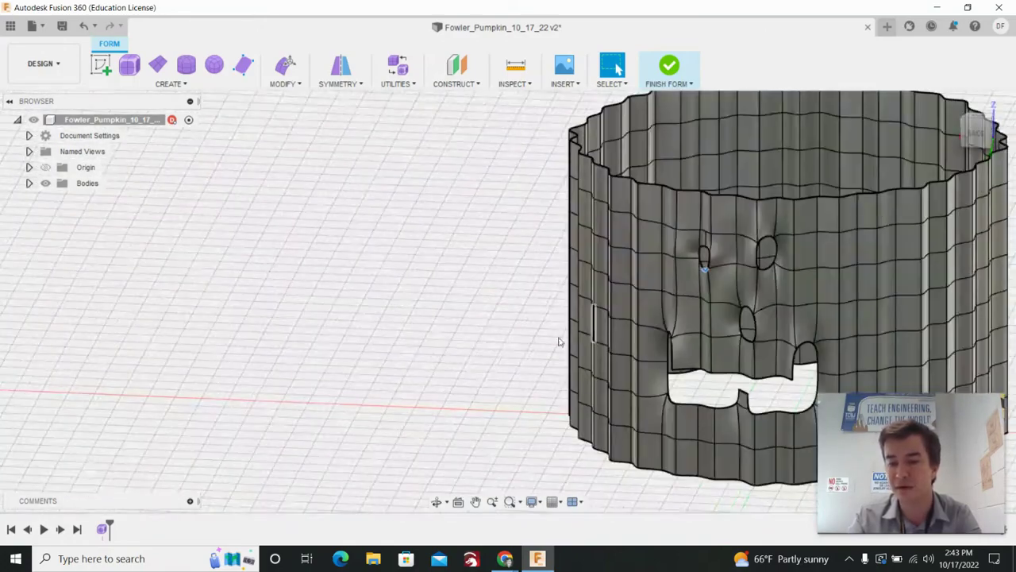
{"action": "middle_click_drag", "start_coordinate": [640, 463], "coordinate": [585, 466]}
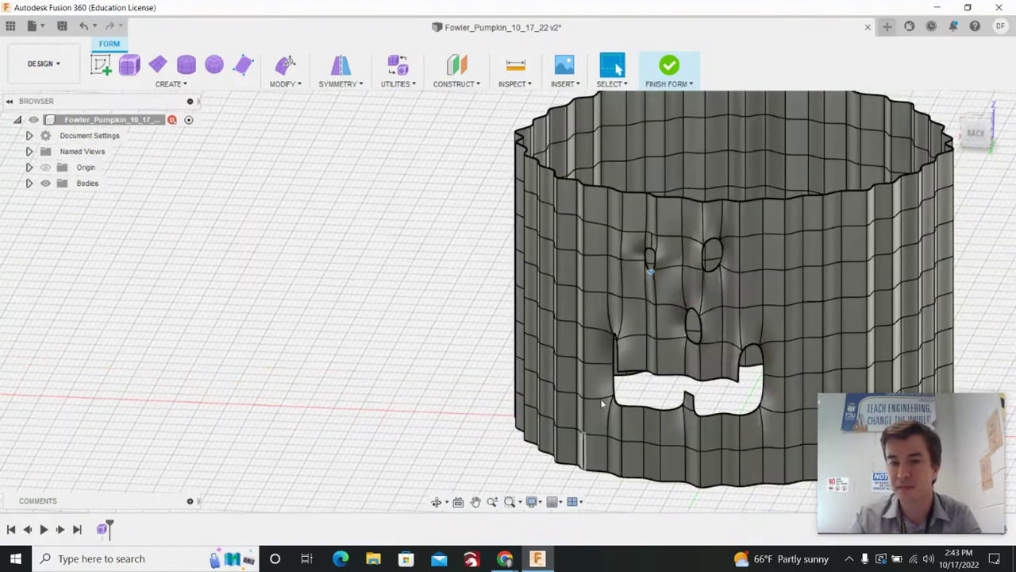
{"action": "double_click", "coordinate": [638, 195]}
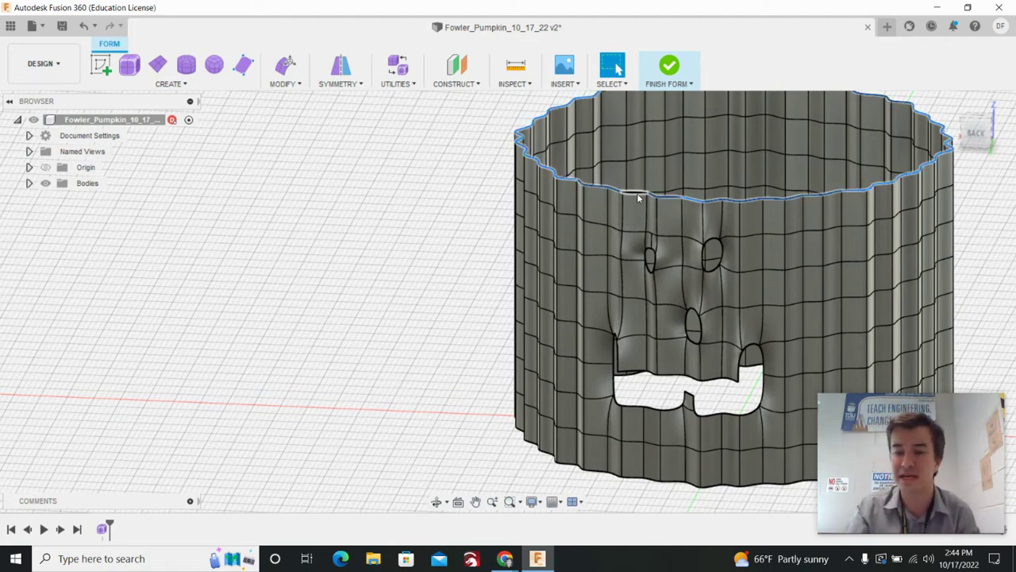
{"action": "right_click", "coordinate": [637, 197]}
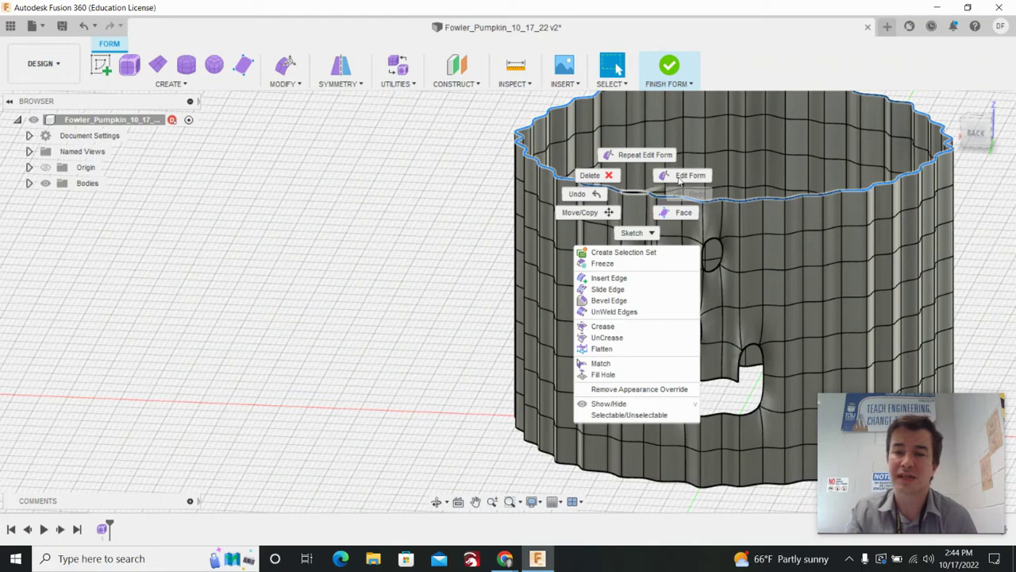
{"action": "left_click", "coordinate": [683, 176]}
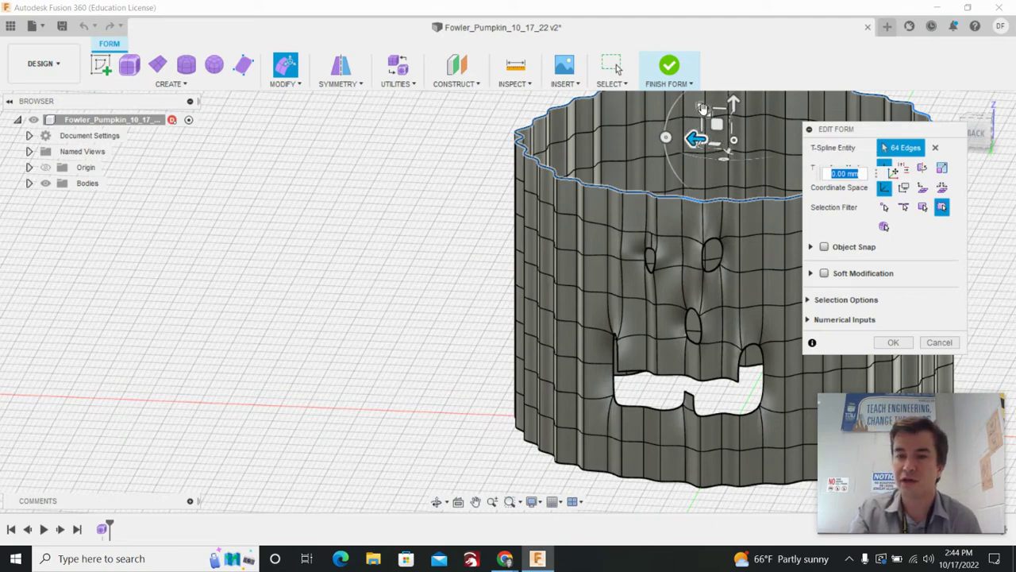
{"action": "left_click_drag", "start_coordinate": [702, 109], "coordinate": [707, 111]}
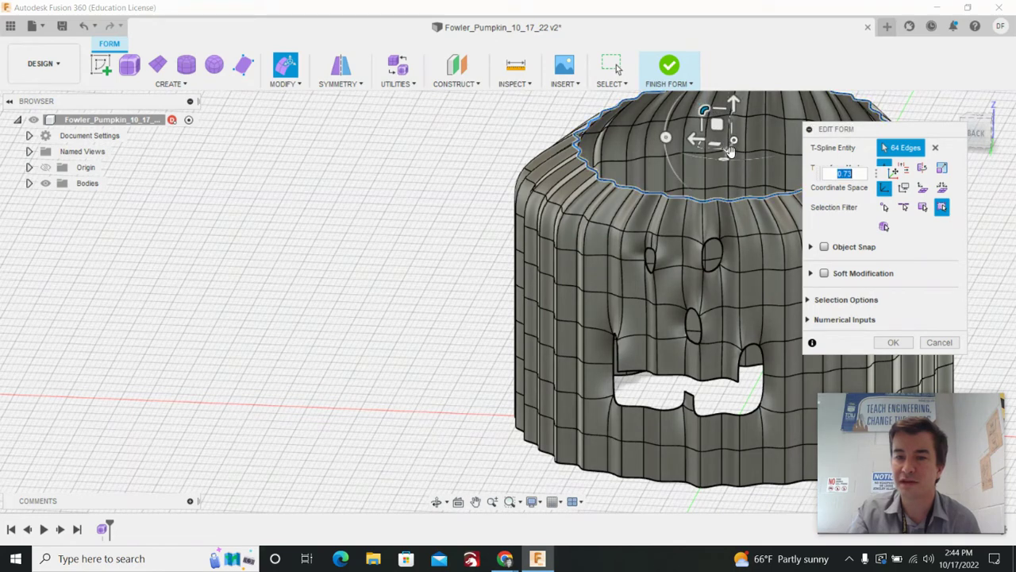
{"action": "left_click_drag", "start_coordinate": [702, 149], "coordinate": [701, 145]}
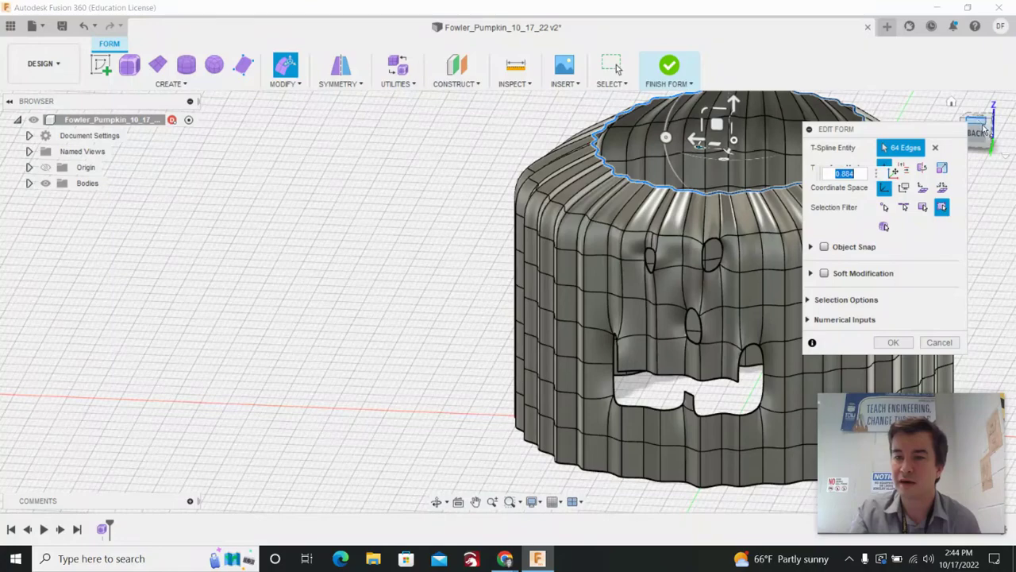
- Scale the upper rim loop further inward with a factor of 0.944 and raise it by 4 mm
{"action": "left_click_drag", "start_coordinate": [981, 125], "coordinate": [865, 203]}
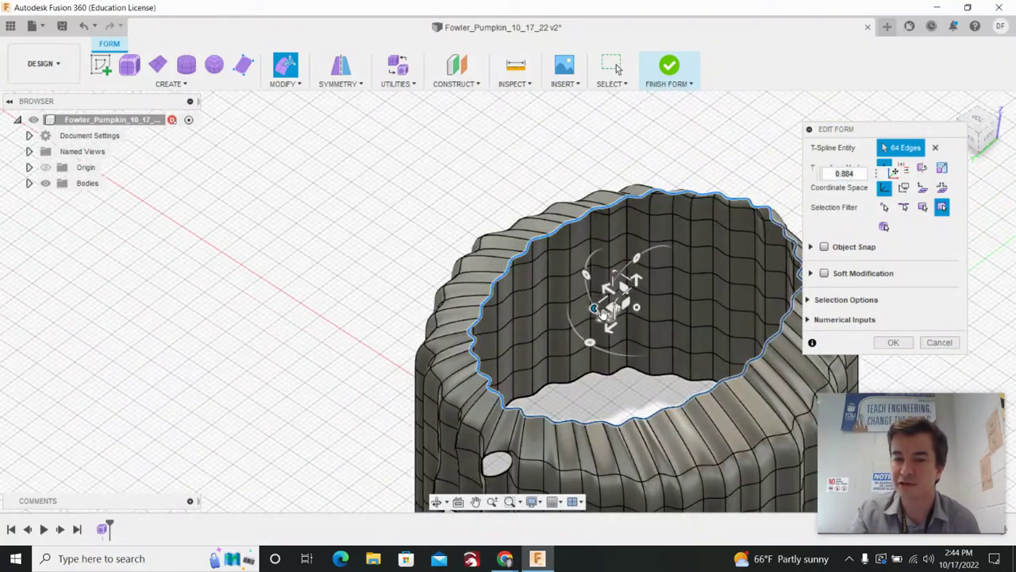
{"action": "mouse_move", "coordinate": [605, 317]}
{"action": "left_mouse_down"}
{"action": "mouse_move", "coordinate": [616, 308]}
{"action": "mouse_move", "coordinate": [604, 300]}
{"action": "mouse_move", "coordinate": [605, 315]}
{"action": "mouse_move", "coordinate": [604, 307]}
{"action": "left_mouse_up"}
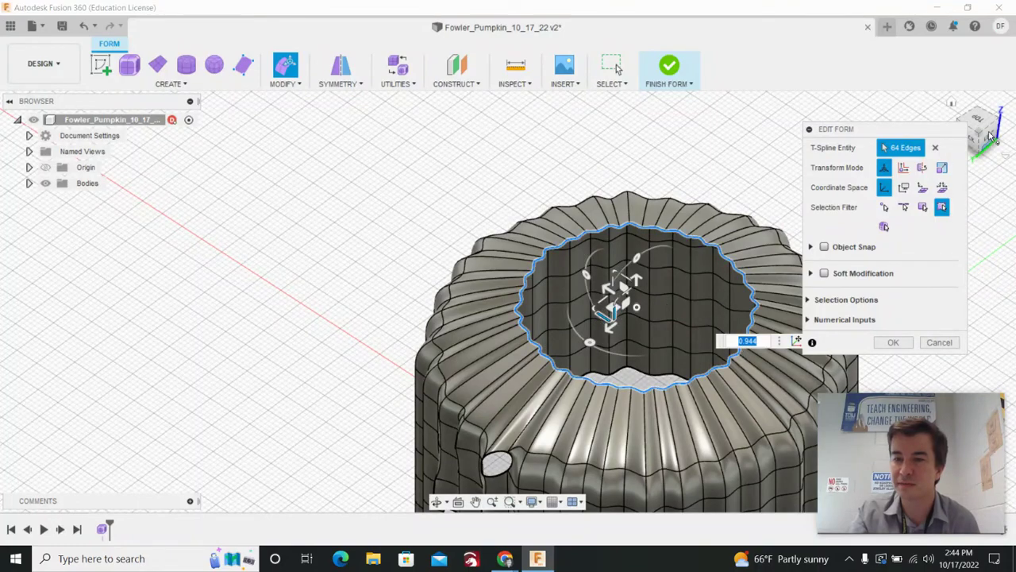
{"action": "left_click_drag", "start_coordinate": [985, 141], "coordinate": [968, 100]}
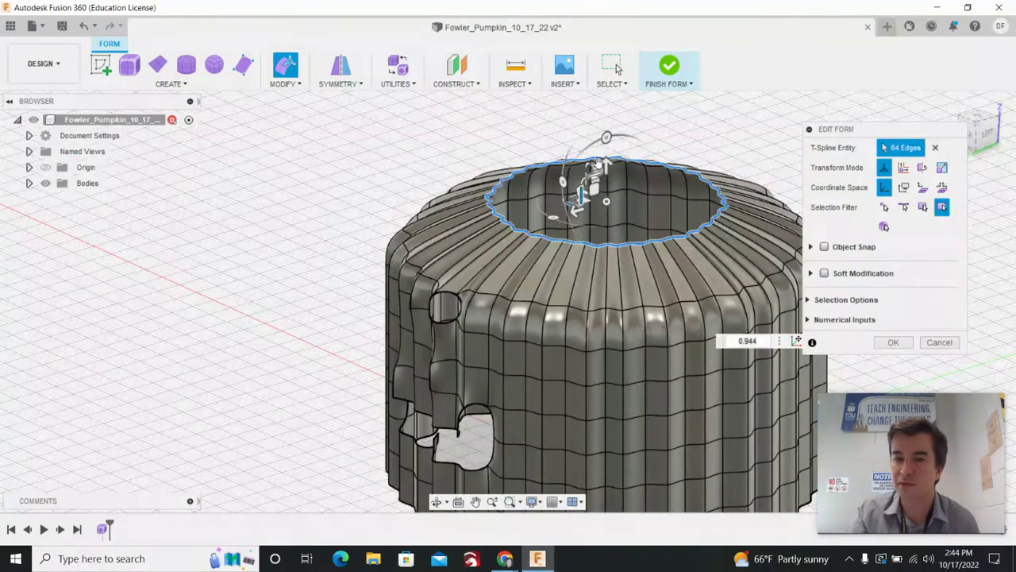
{"action": "left_click_drag", "start_coordinate": [606, 168], "coordinate": [606, 144]}
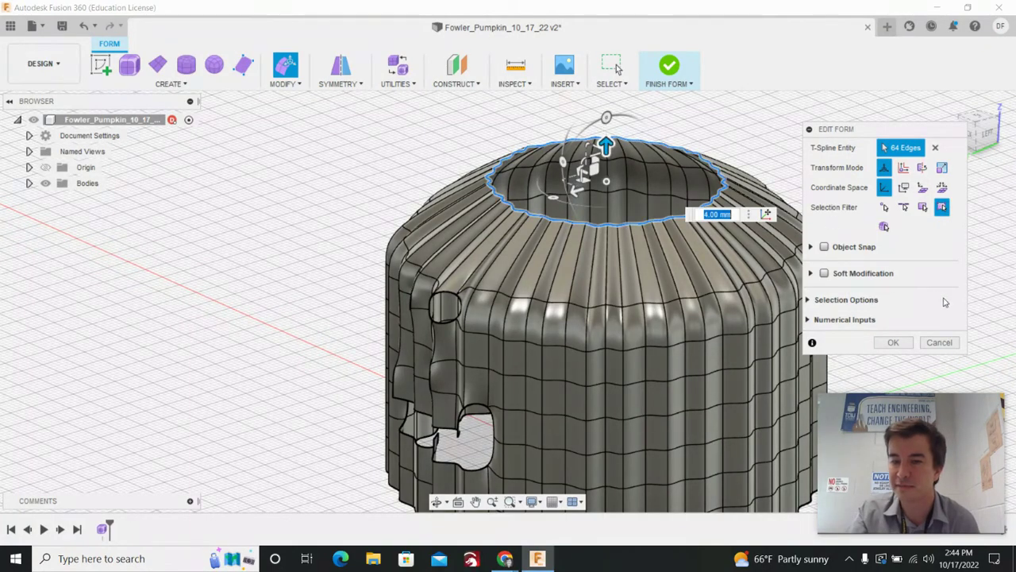
{"action": "left_click", "coordinate": [893, 343]}
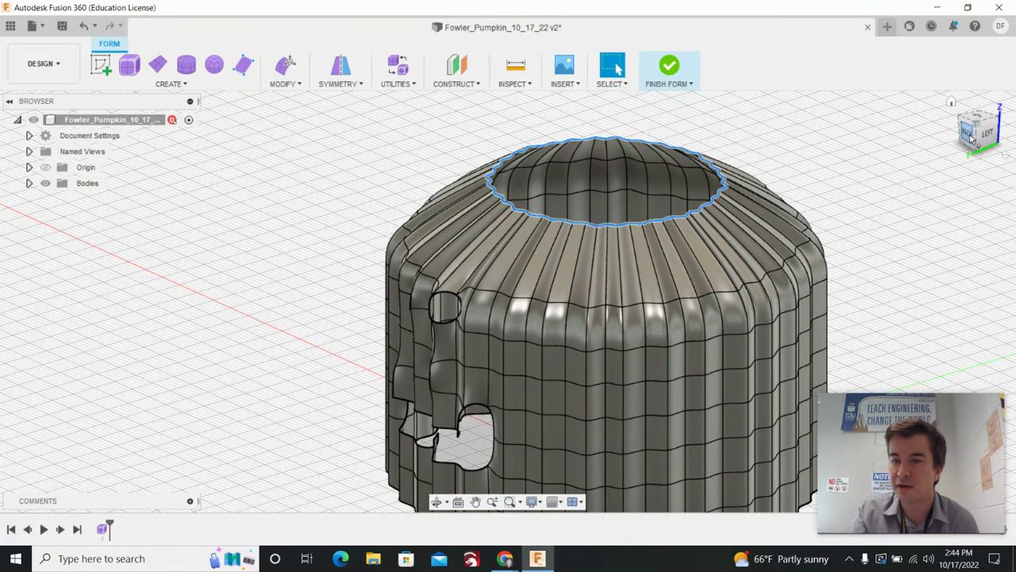
{"action": "mouse_move", "coordinate": [969, 131]}
{"action": "left_mouse_down"}
{"action": "mouse_move", "coordinate": [989, 136]}
{"action": "mouse_move", "coordinate": [983, 108]}
{"action": "mouse_move", "coordinate": [967, 100]}
{"action": "left_mouse_up"}
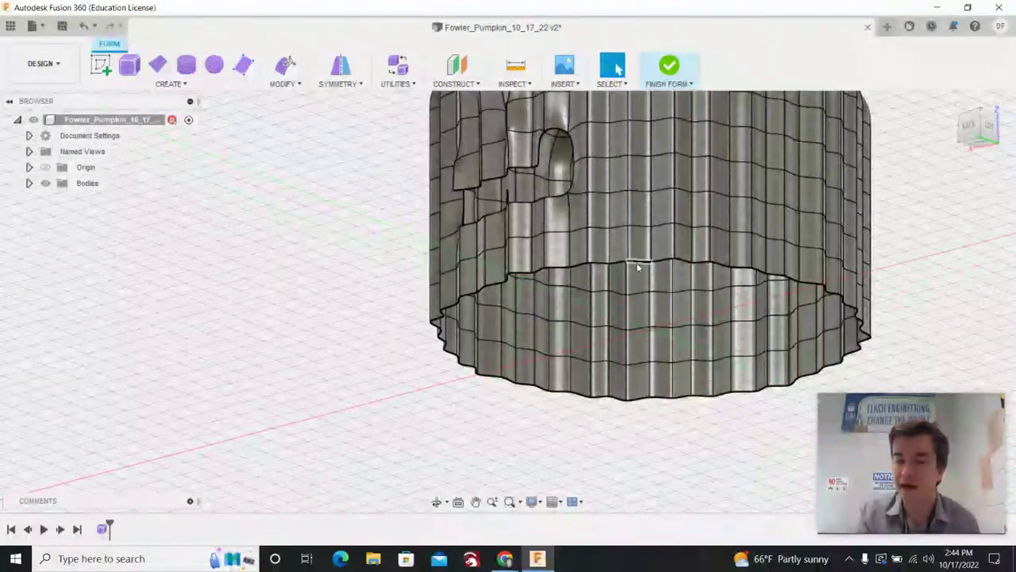
{"action": "double_click", "coordinate": [637, 267]}
{"action": "right_click", "coordinate": [638, 268]}
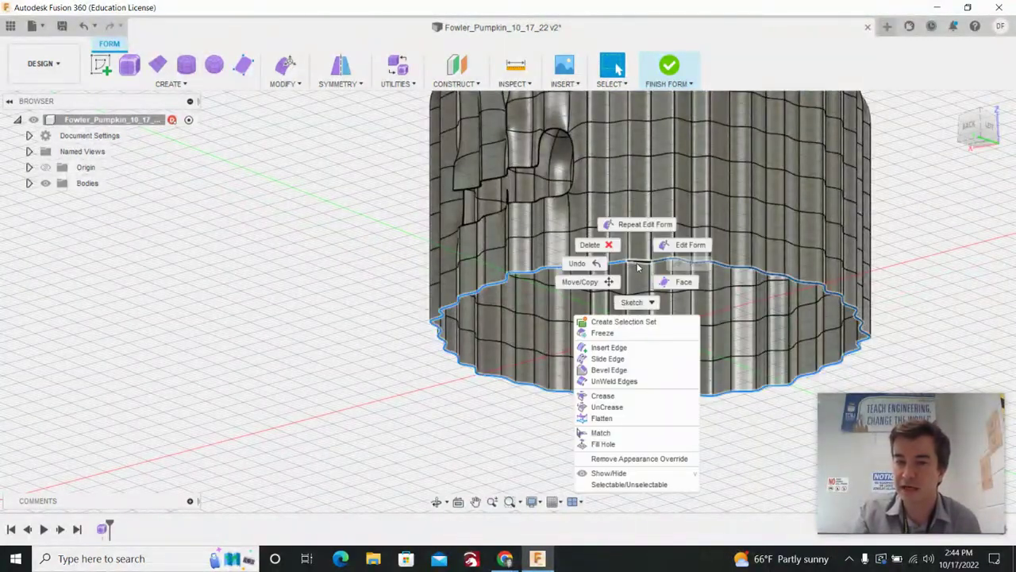
{"action": "left_click", "coordinate": [453, 477]}
{"action": "left_click", "coordinate": [466, 446]}
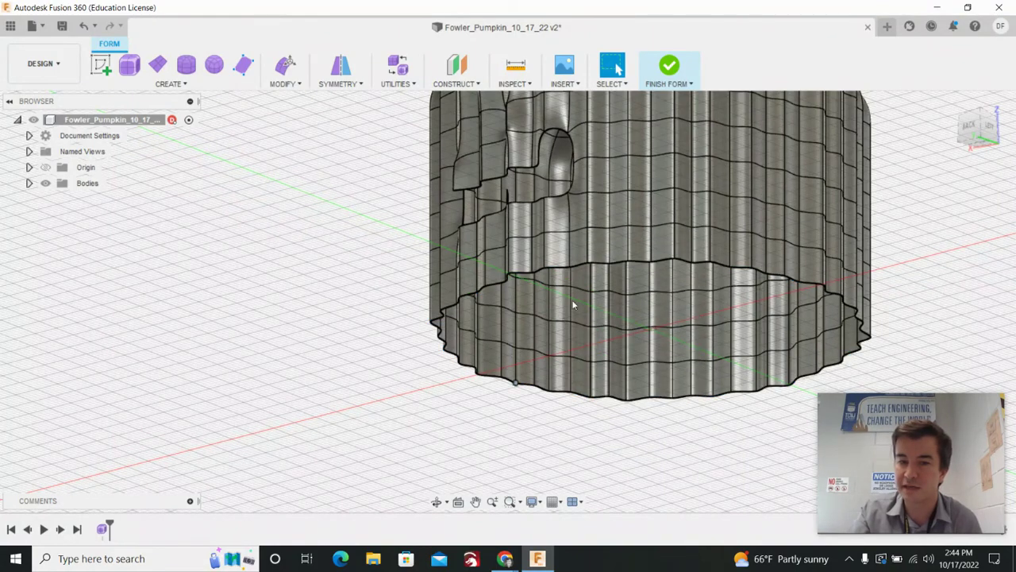
- Select the entire lower rim edge loop, scale it inward by 0.74 with Edit Form and lower it slightly
{"action": "double_click", "coordinate": [624, 265]}
{"action": "right_click", "coordinate": [625, 266]}
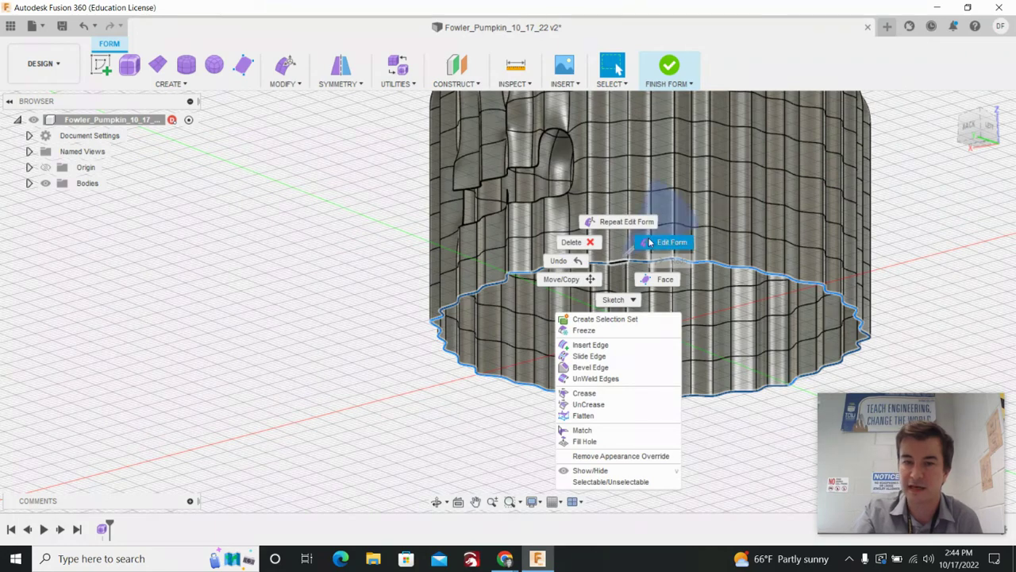
{"action": "left_click", "coordinate": [649, 242]}
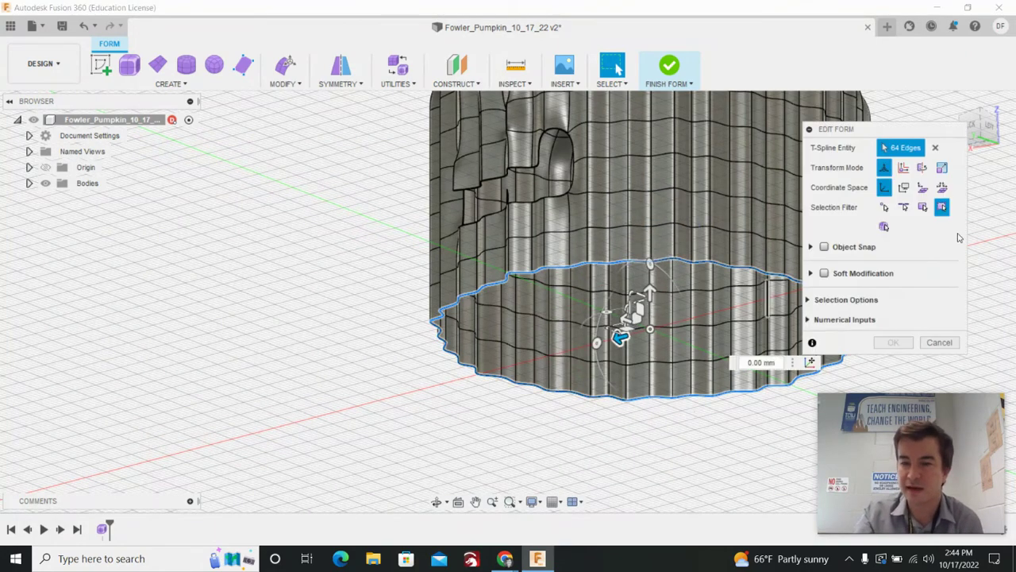
{"action": "left_click_drag", "start_coordinate": [986, 132], "coordinate": [785, 183]}
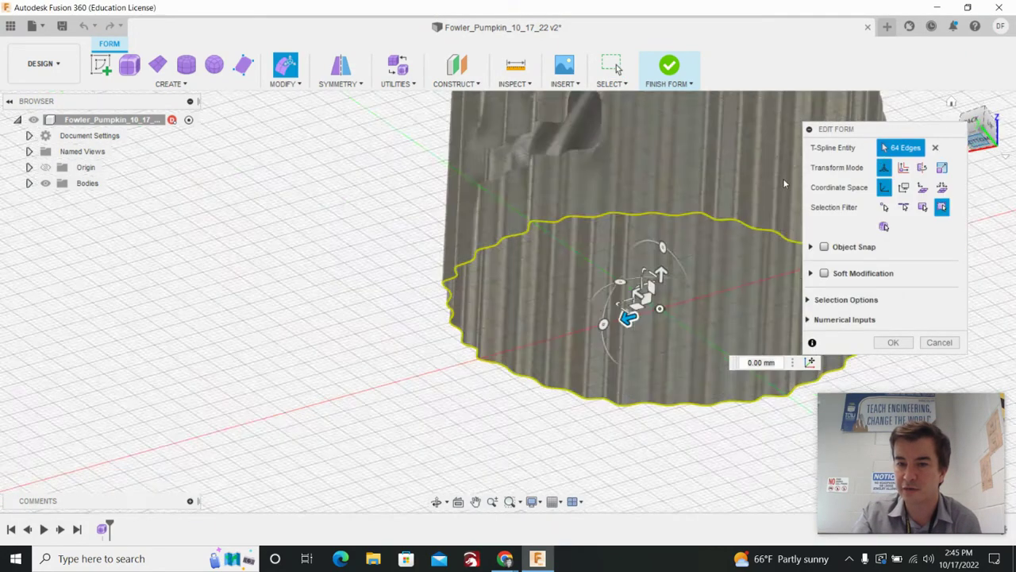
{"action": "left_click", "coordinate": [717, 205]}
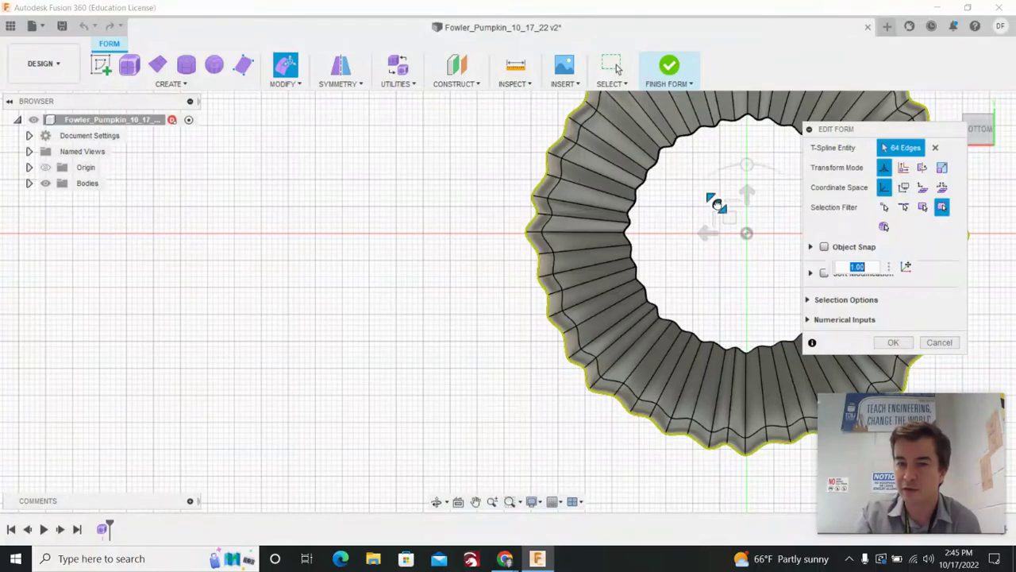
{"action": "type", "text": "0.74"}
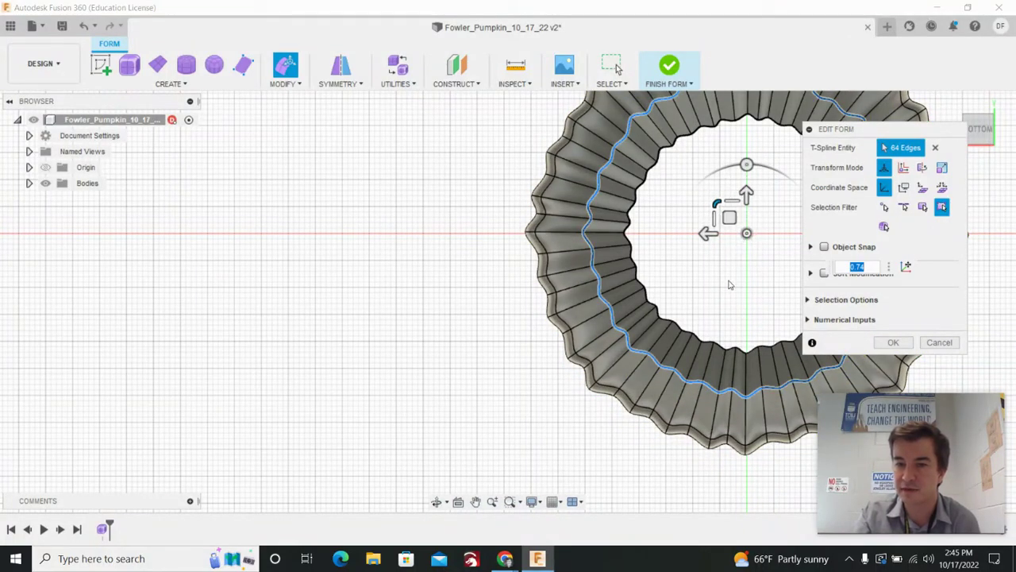
{"action": "middle_click_drag", "start_coordinate": [879, 225], "coordinate": [956, 168], "text": "shift"}
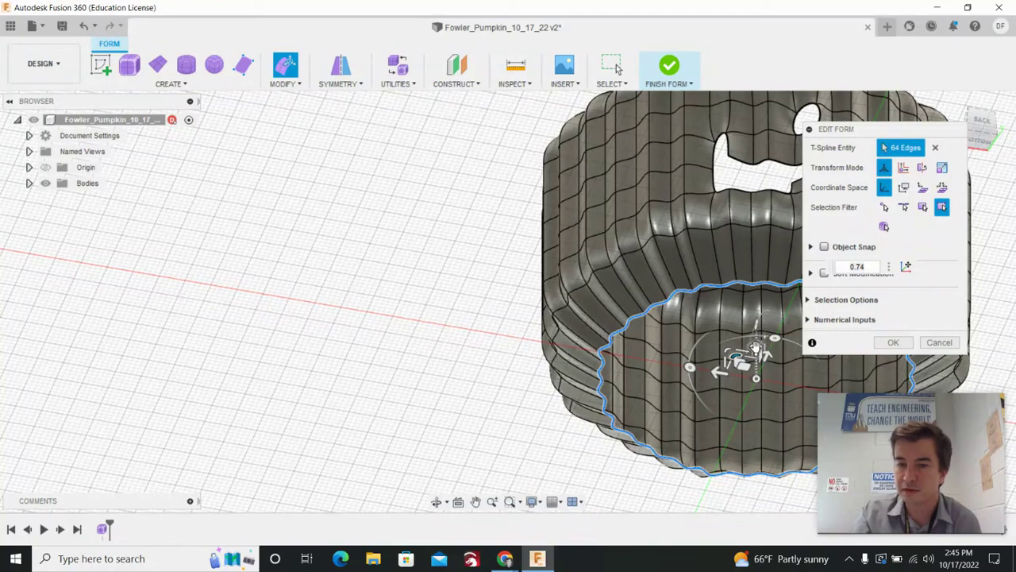
{"action": "left_click_drag", "start_coordinate": [755, 349], "coordinate": [756, 355]}
{"action": "left_click", "coordinate": [894, 343]}
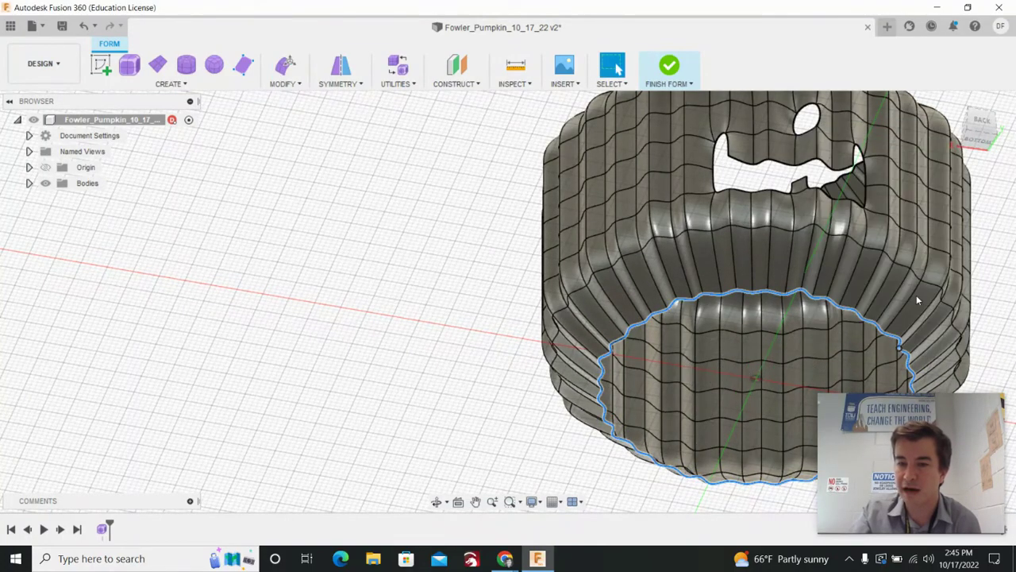
- Examine the pumpkin's tapered top and bottom profile and its carved face from the back
{"action": "middle_click_drag", "start_coordinate": [917, 299], "coordinate": [871, 397], "text": "shift"}
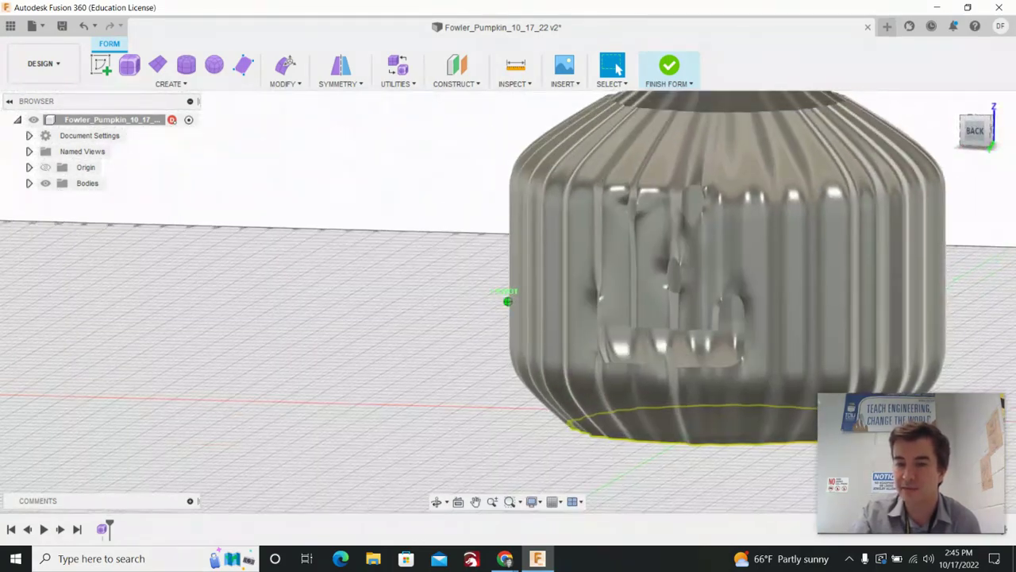
{"action": "key", "text": "F6"}
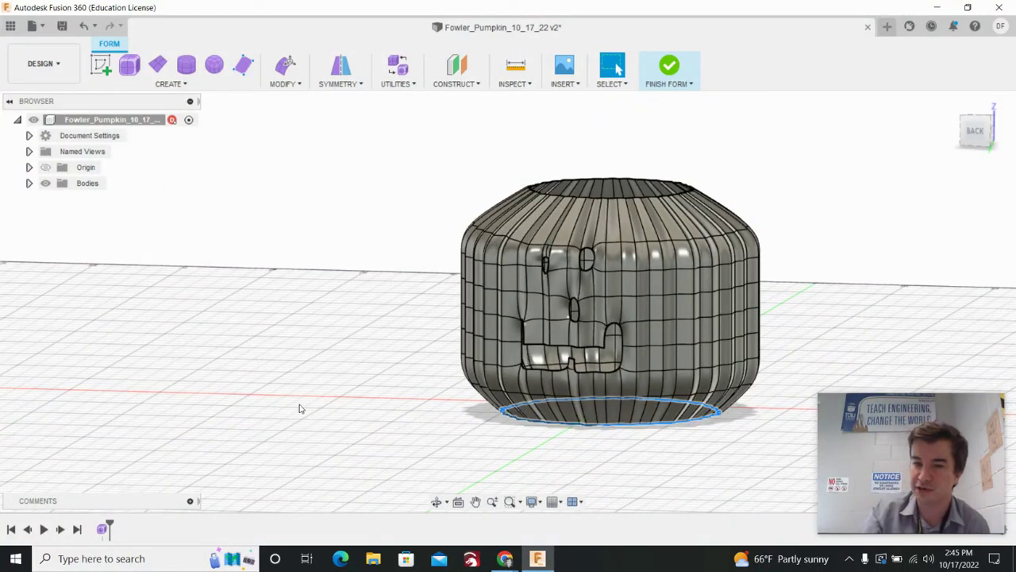
{"action": "mouse_move", "coordinate": [983, 135]}
{"action": "middle_mouse_down", "text": "shift"}
{"action": "mouse_move", "coordinate": [983, 183]}
{"action": "mouse_move", "coordinate": [957, 178]}
{"action": "mouse_move", "coordinate": [961, 119]}
{"action": "middle_mouse_up", "text": "shift"}
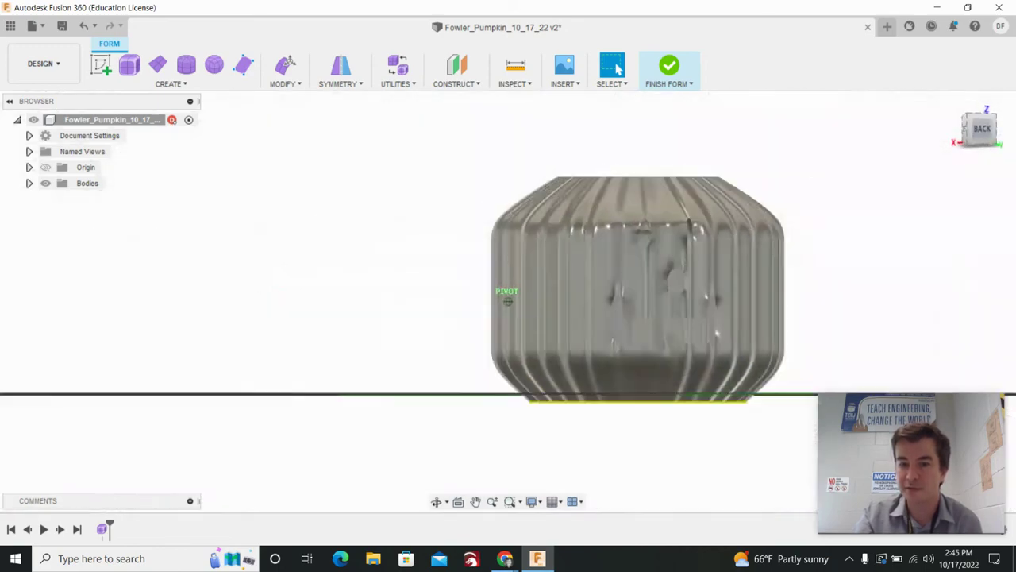
{"action": "mouse_move", "coordinate": [962, 121]}
{"action": "left_mouse_down"}
{"action": "mouse_move", "coordinate": [967, 147]}
{"action": "mouse_move", "coordinate": [969, 125]}
{"action": "left_mouse_up"}
{"action": "scroll", "coordinate": [620, 287], "scroll_direction": "down", "scroll_amount": 2}
{"action": "scroll", "coordinate": [620, 288], "scroll_direction": "up", "scroll_amount": 5}
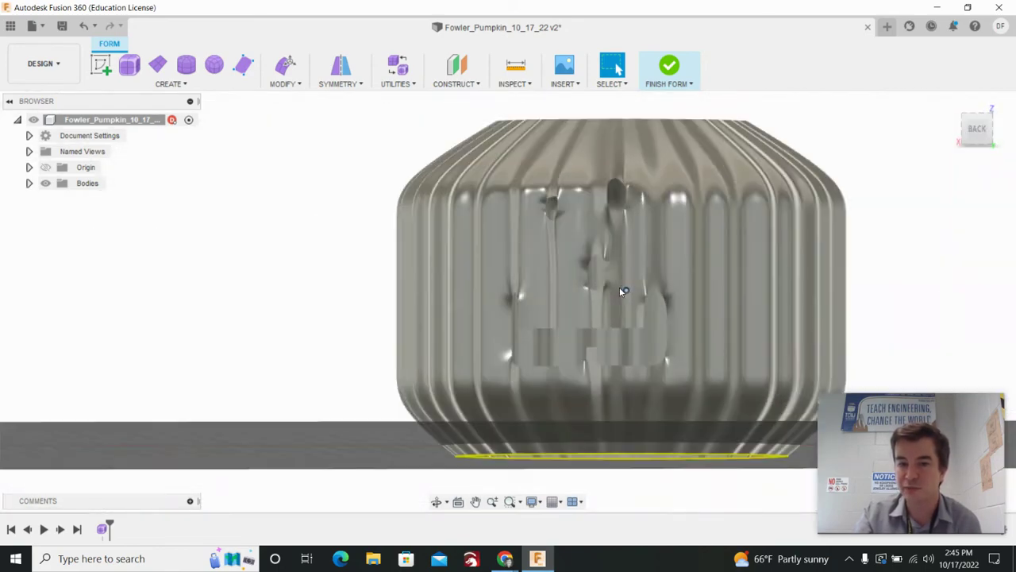
{"action": "scroll", "coordinate": [623, 292], "scroll_direction": "up", "scroll_amount": 2}
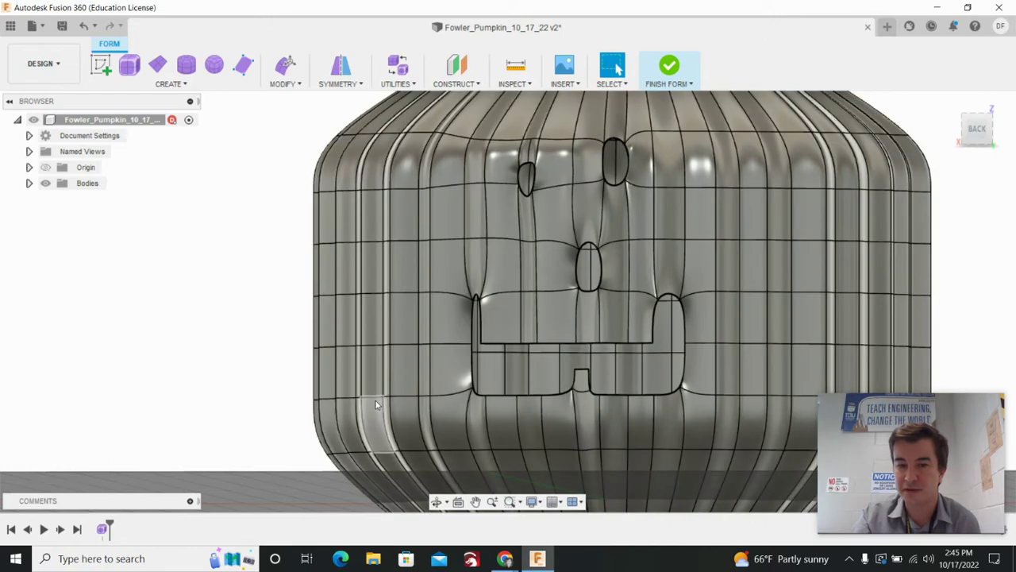
- Finish the form to convert the pumpkin to a surface body and view it from above
{"action": "left_click", "coordinate": [671, 68]}
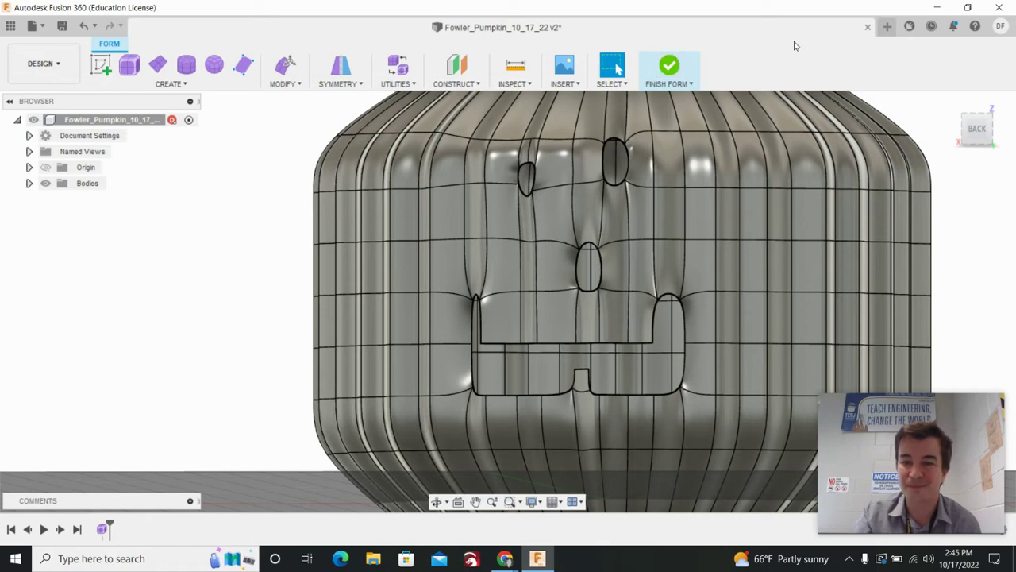
{"action": "left_click", "coordinate": [668, 70]}
{"action": "scroll", "coordinate": [864, 223], "scroll_direction": "down", "scroll_amount": 3}
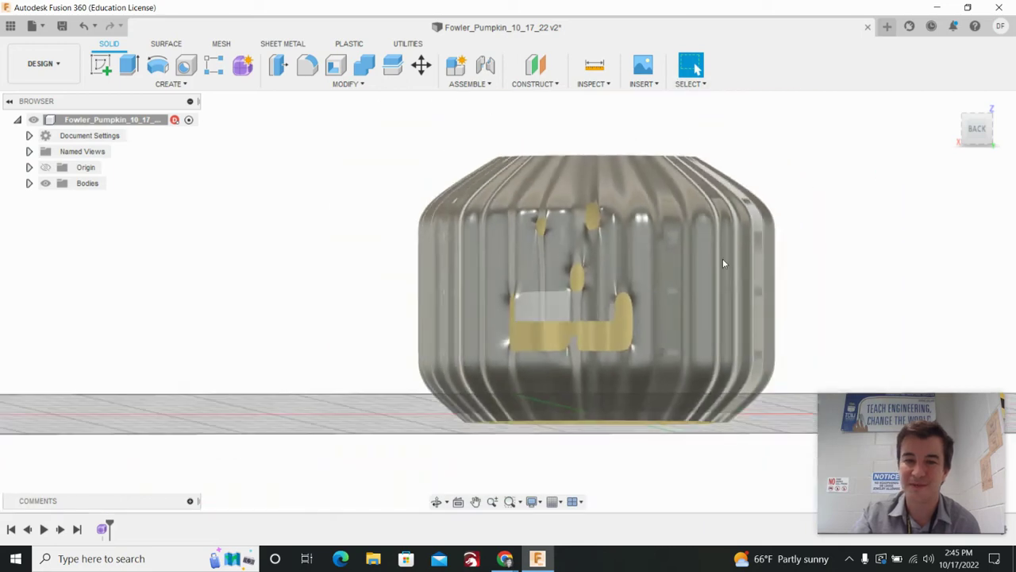
{"action": "mouse_move", "coordinate": [723, 263]}
{"action": "middle_mouse_down", "text": "shift"}
{"action": "mouse_move", "coordinate": [687, 381]}
{"action": "mouse_move", "coordinate": [906, 136]}
{"action": "middle_mouse_up", "text": "shift"}
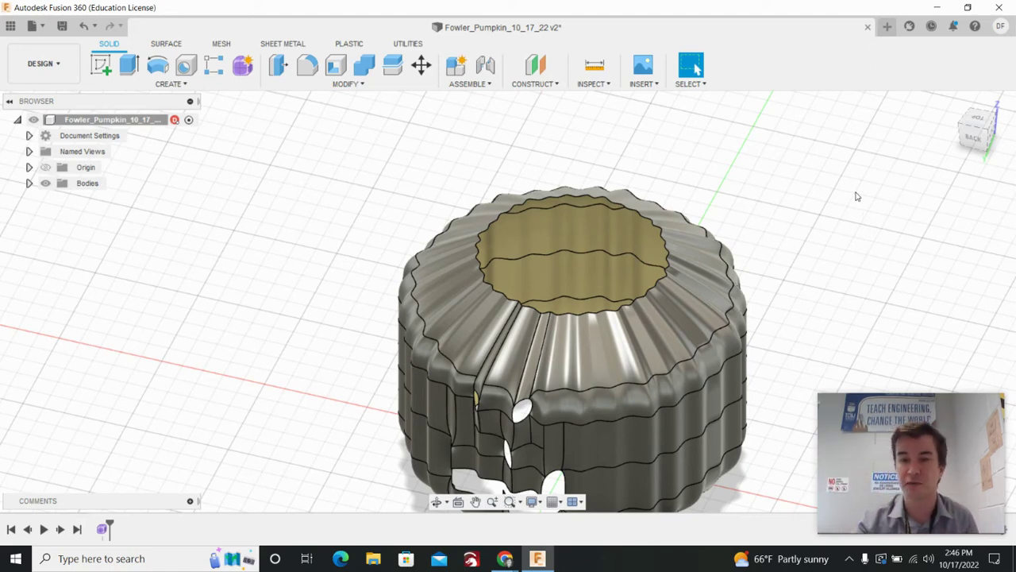
- Reopen the pumpkin's form feature for editing
{"action": "left_click", "coordinate": [104, 530]}
{"action": "right_click", "coordinate": [105, 534]}
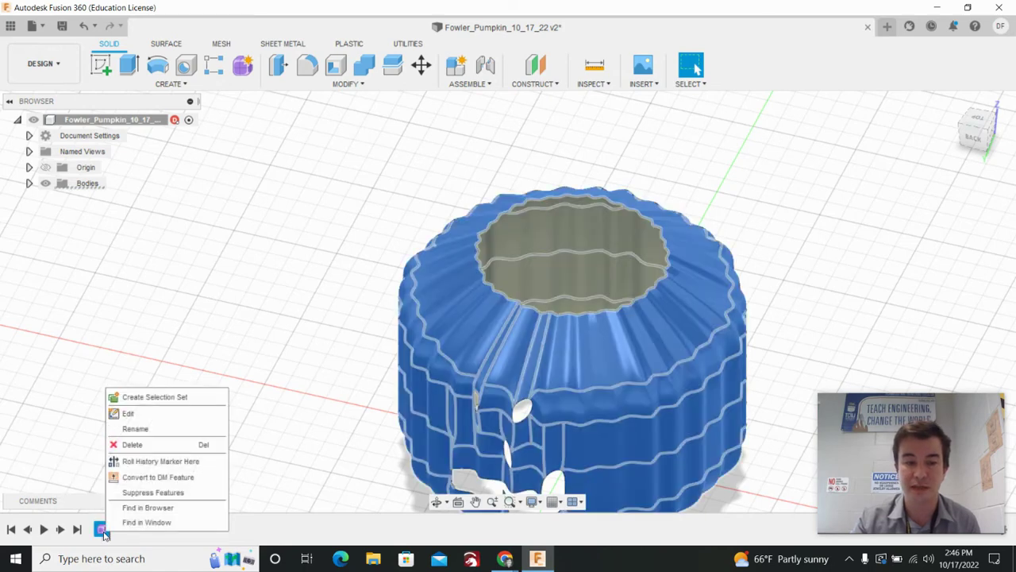
{"action": "left_click", "coordinate": [154, 414]}
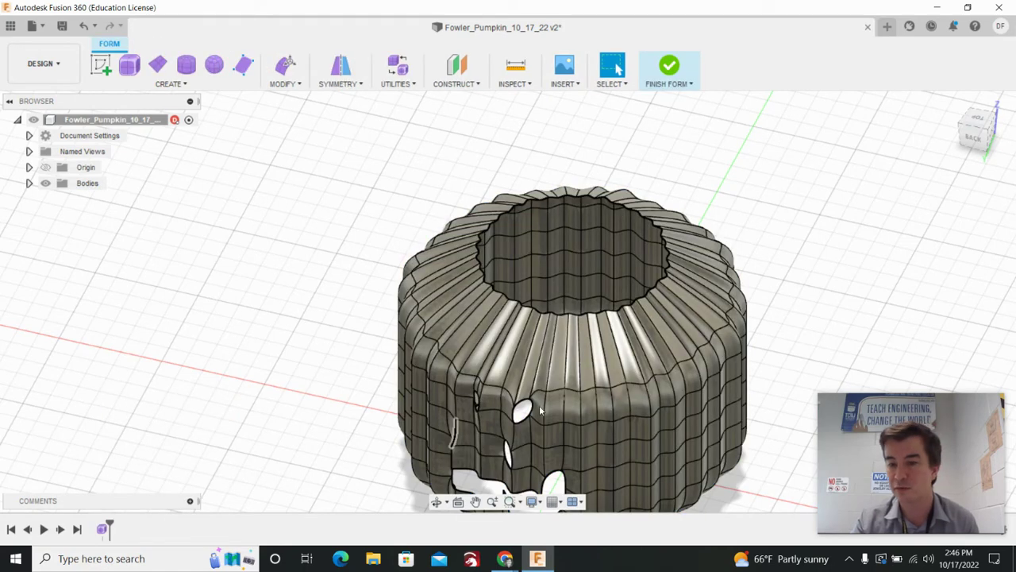
- Finish the form and try converting its timeline feature to a DM feature
{"action": "scroll", "coordinate": [753, 405], "scroll_direction": "down", "scroll_amount": 2}
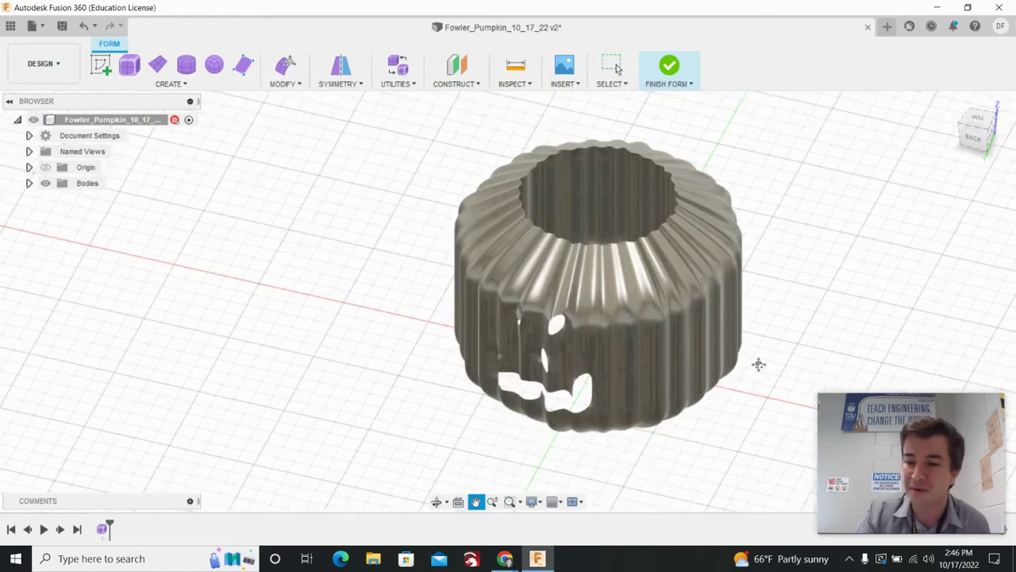
{"action": "middle_click_drag", "start_coordinate": [760, 363], "coordinate": [802, 215]}
{"action": "left_click", "coordinate": [669, 65]}
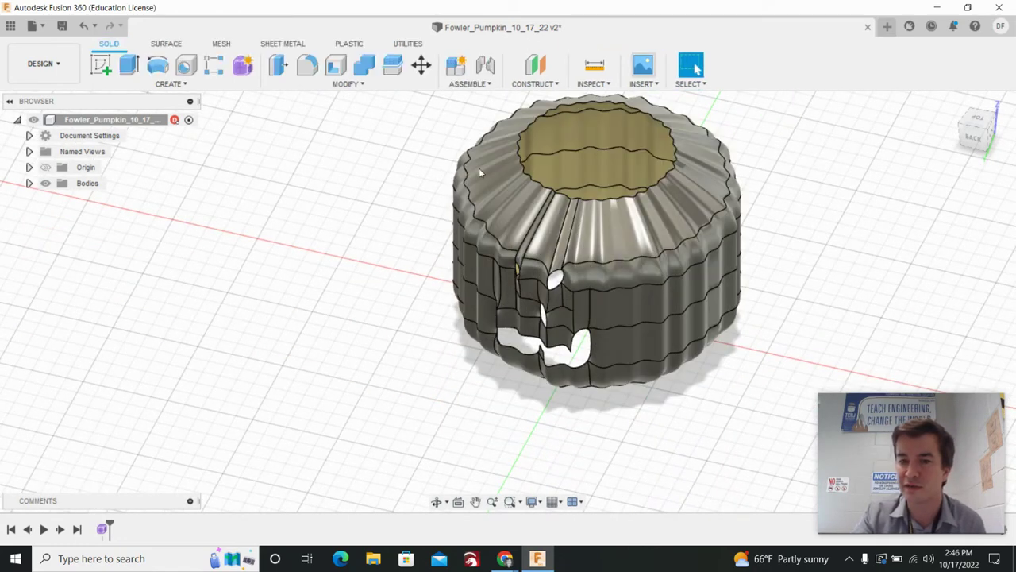
{"action": "right_click", "coordinate": [104, 531]}
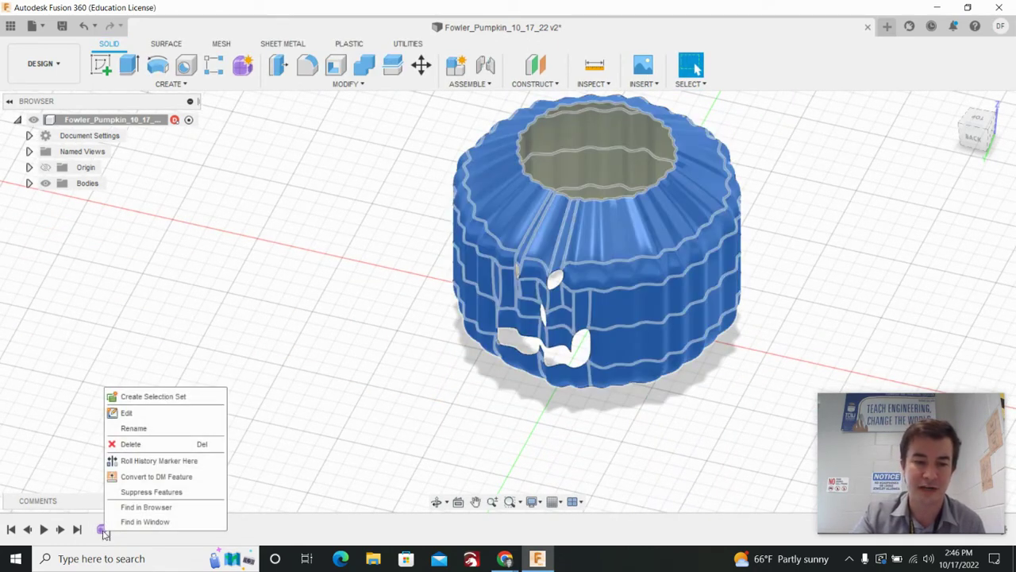
{"action": "left_click", "coordinate": [194, 478]}
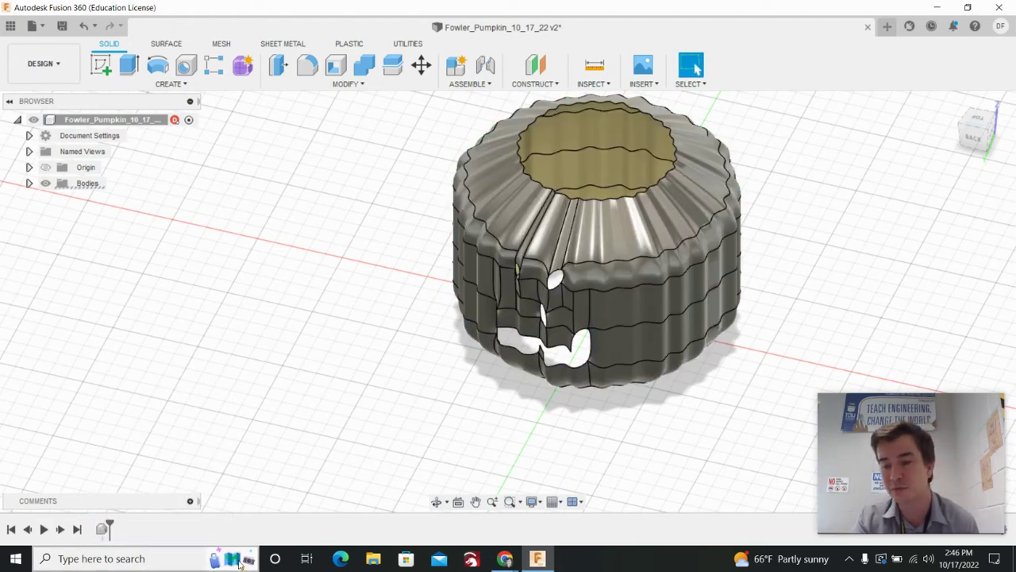
{"action": "left_click", "coordinate": [132, 559]}
{"action": "left_click", "coordinate": [588, 410]}
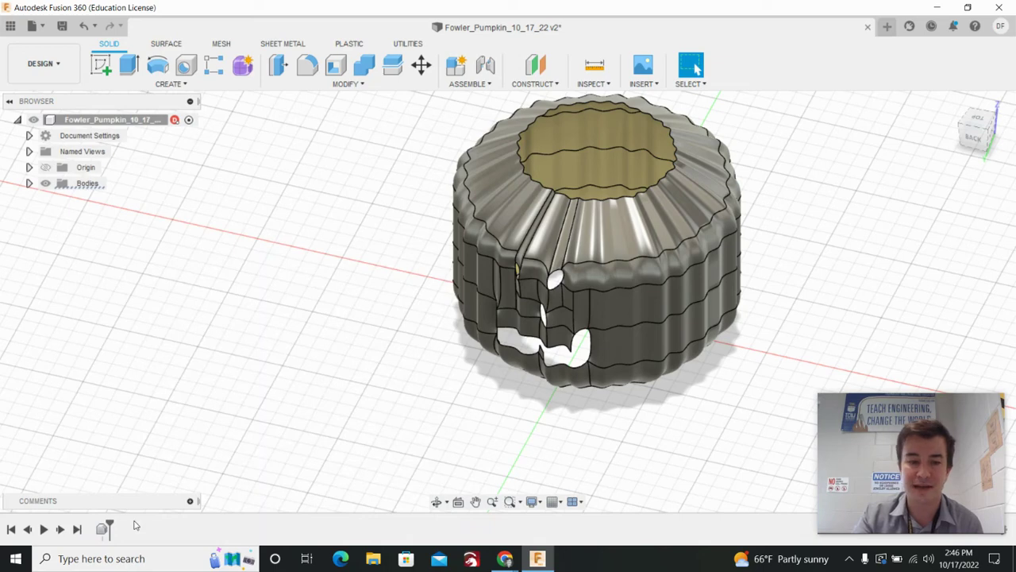
- Open the converted base feature for editing and look through the commands available for its pumpkin body
{"action": "right_click", "coordinate": [102, 529]}
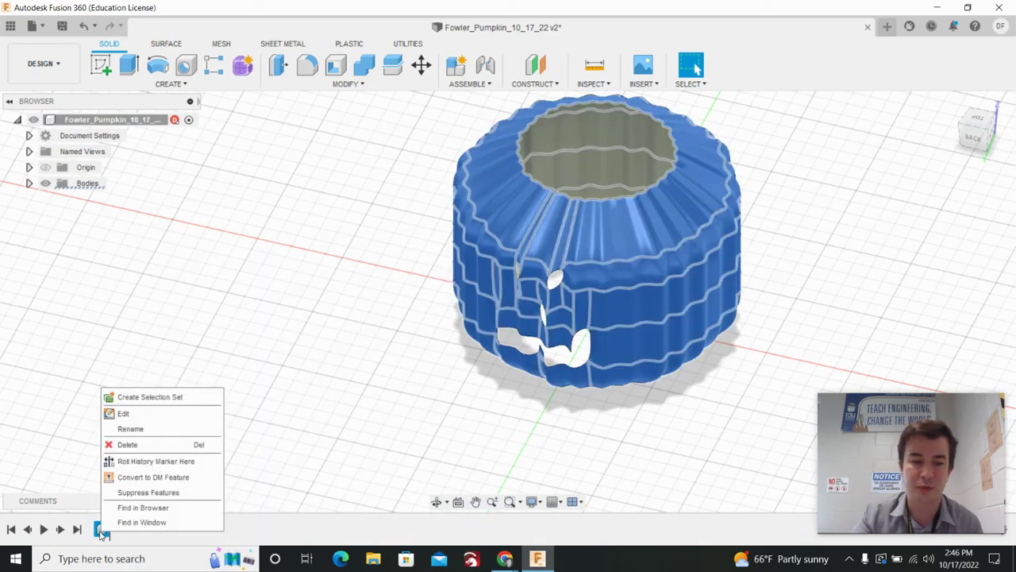
{"action": "left_click", "coordinate": [151, 413]}
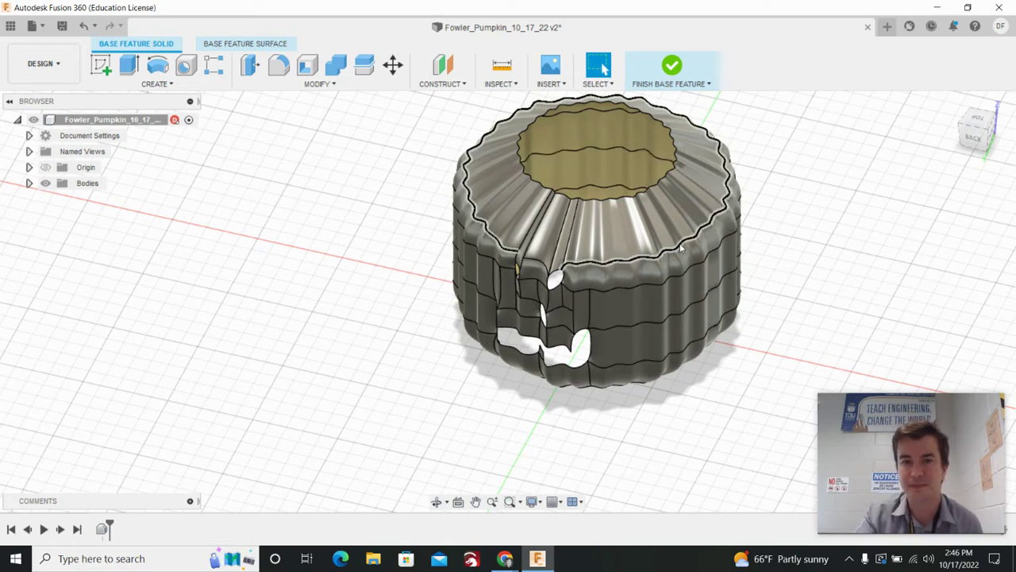
{"action": "middle_click_drag", "start_coordinate": [847, 209], "coordinate": [413, 465], "text": "shift"}
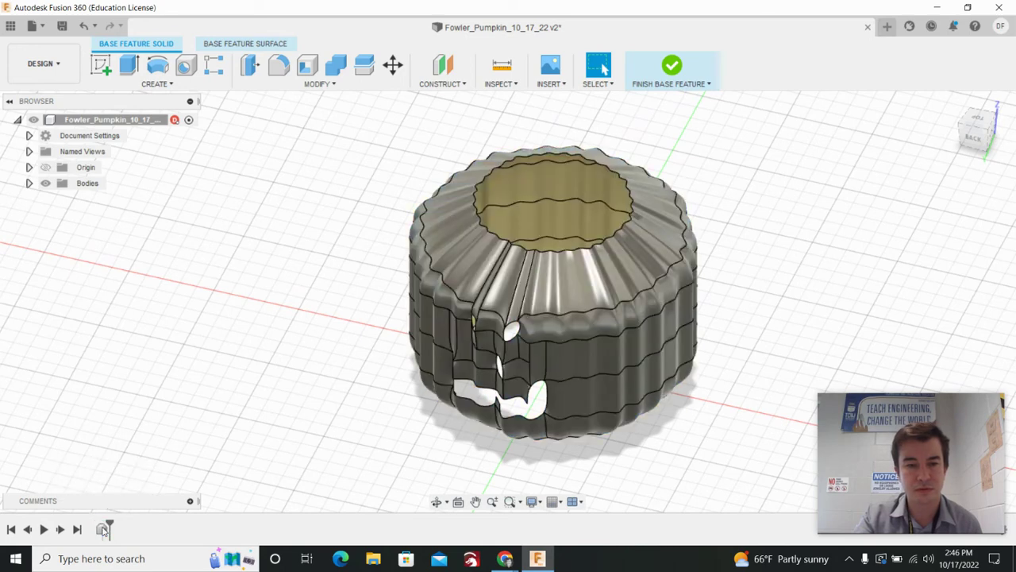
{"action": "left_click", "coordinate": [28, 167]}
{"action": "left_click", "coordinate": [29, 167]}
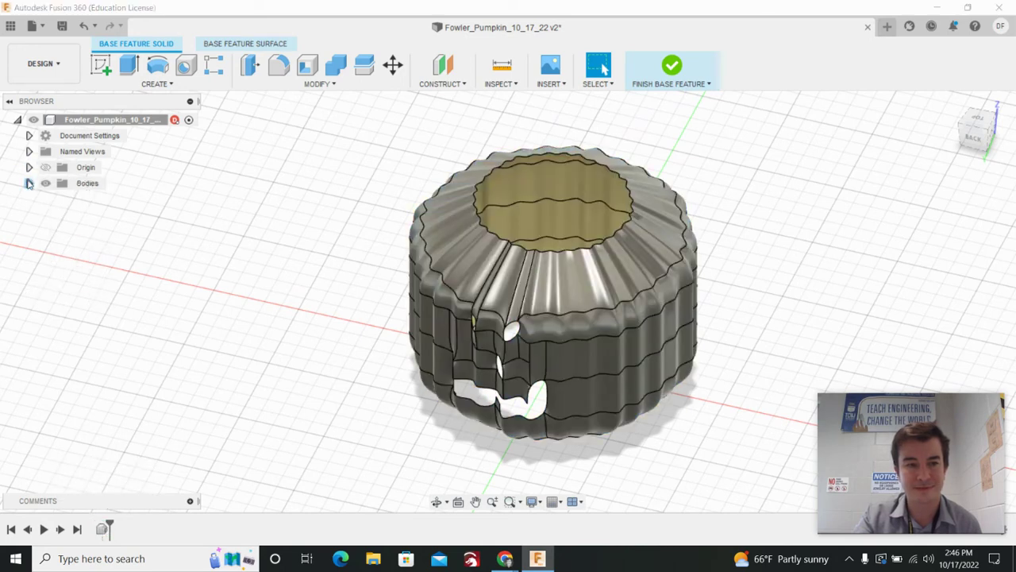
{"action": "left_click", "coordinate": [28, 183]}
{"action": "right_click", "coordinate": [91, 199]}
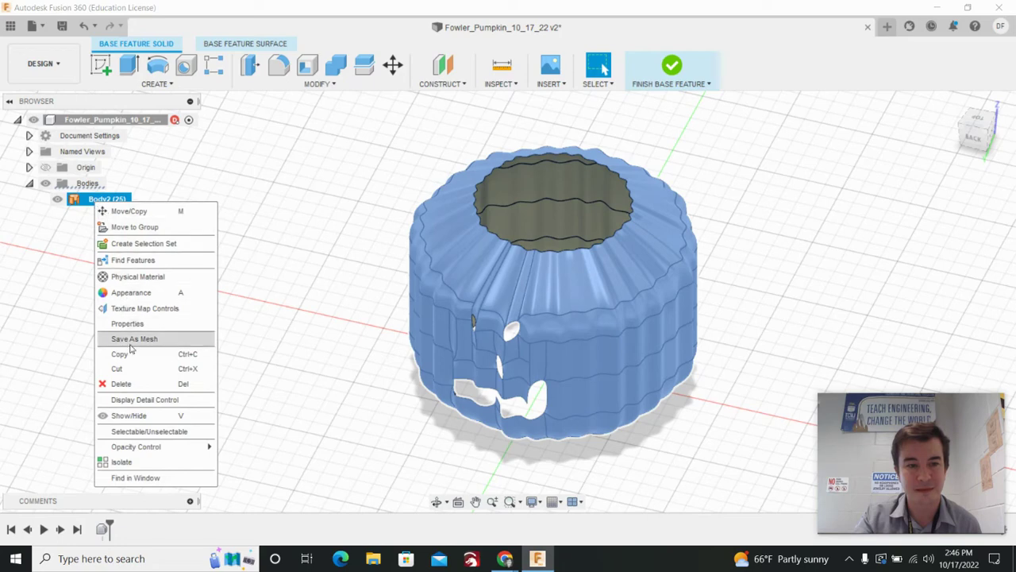
{"action": "left_click", "coordinate": [302, 169]}
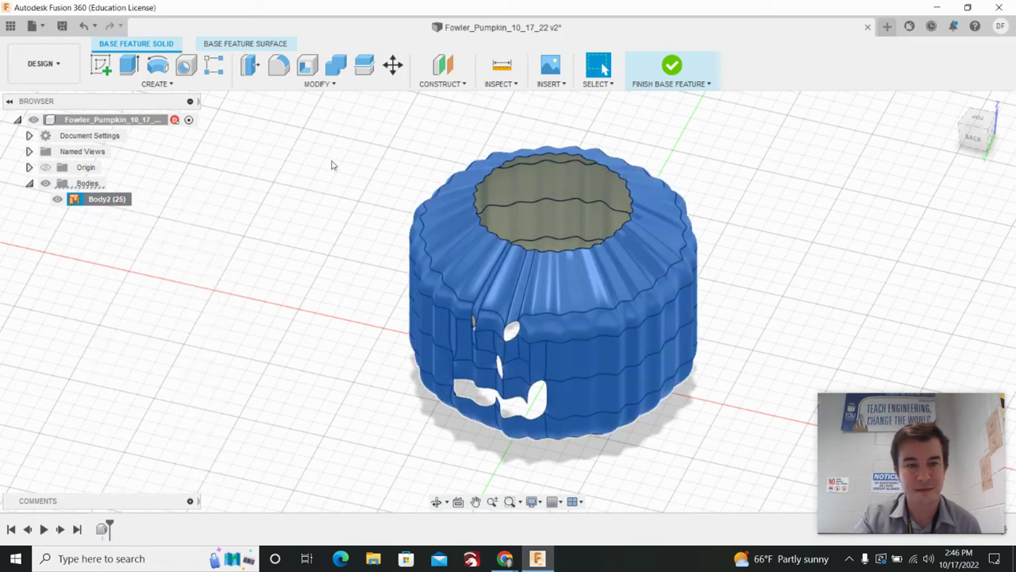
- Check the selection of the converted pumpkin body and finish the base feature
{"action": "left_click", "coordinate": [485, 211]}
{"action": "left_click", "coordinate": [815, 173]}
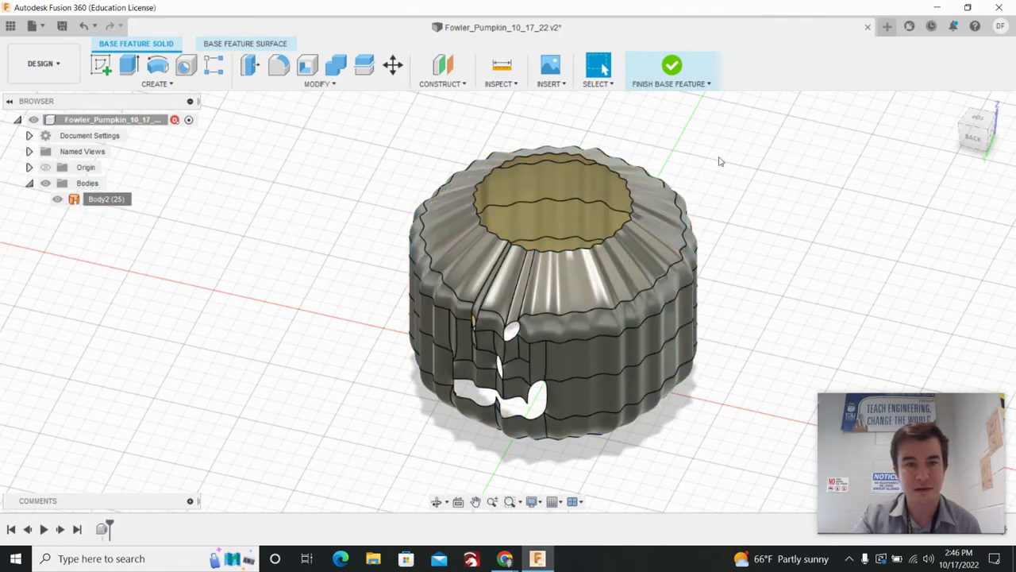
{"action": "left_click_drag", "start_coordinate": [718, 124], "coordinate": [284, 470]}
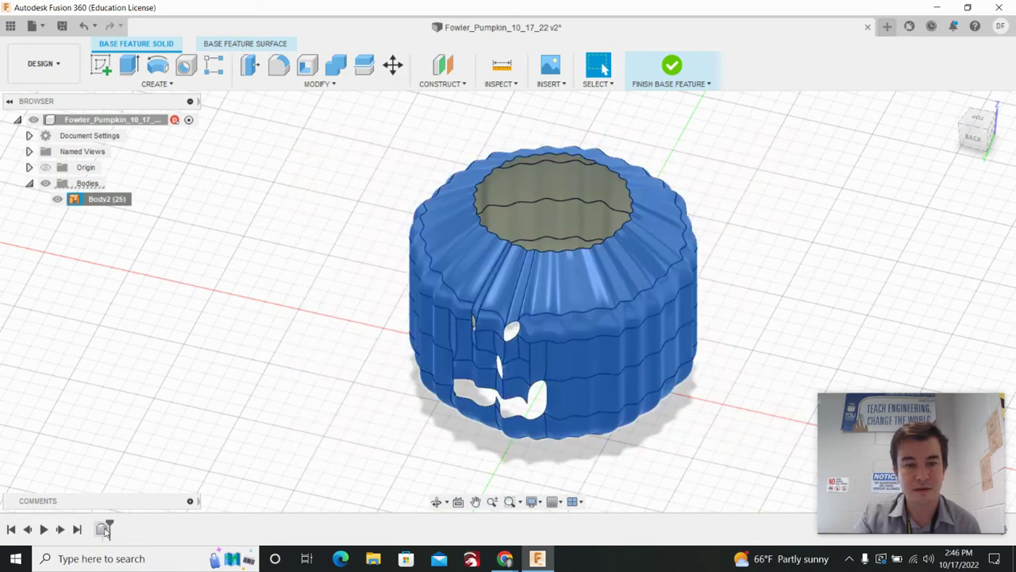
{"action": "left_click", "coordinate": [104, 530]}
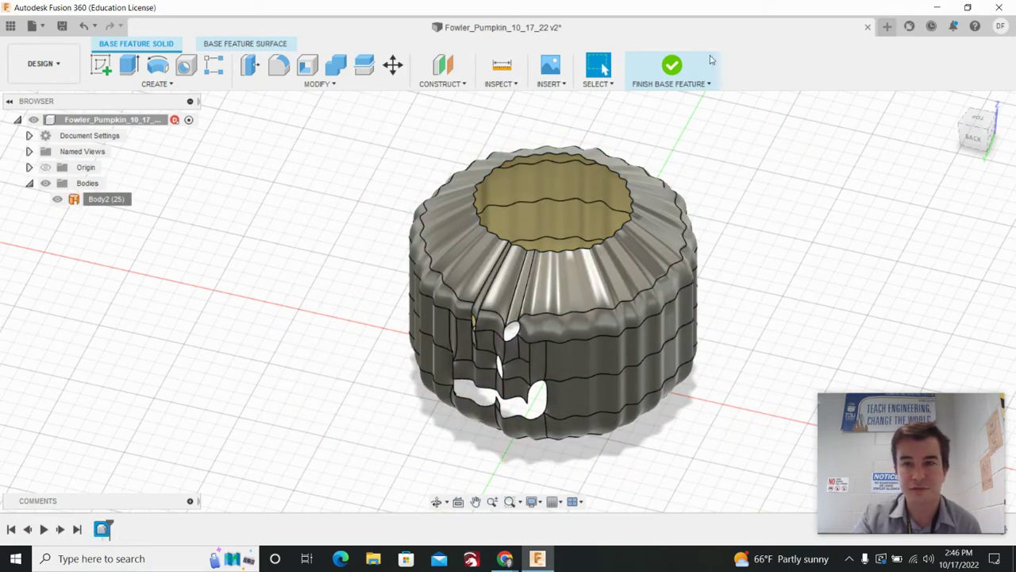
{"action": "left_click", "coordinate": [671, 72]}
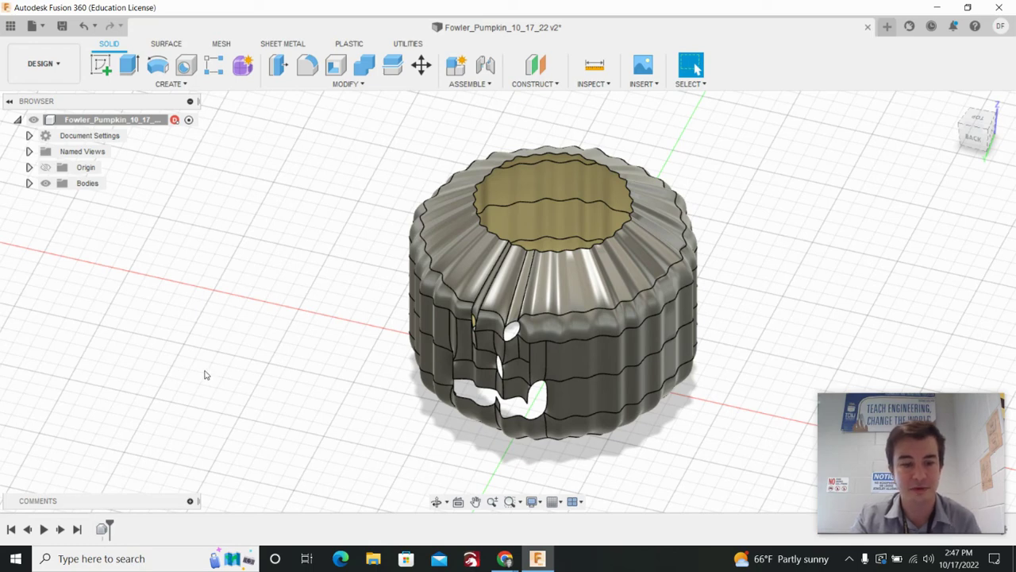
- Undo the DM feature conversion and return to editing the pumpkin's form
{"action": "key", "text": "ctrl+z"}
{"action": "key", "text": "ctrl+z"}
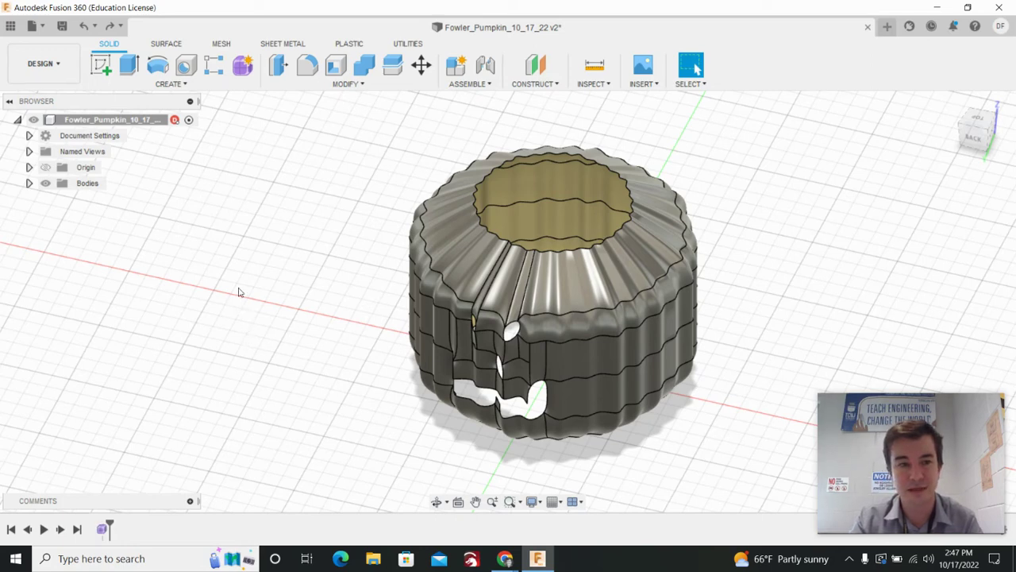
{"action": "key", "text": "ctrl+z"}
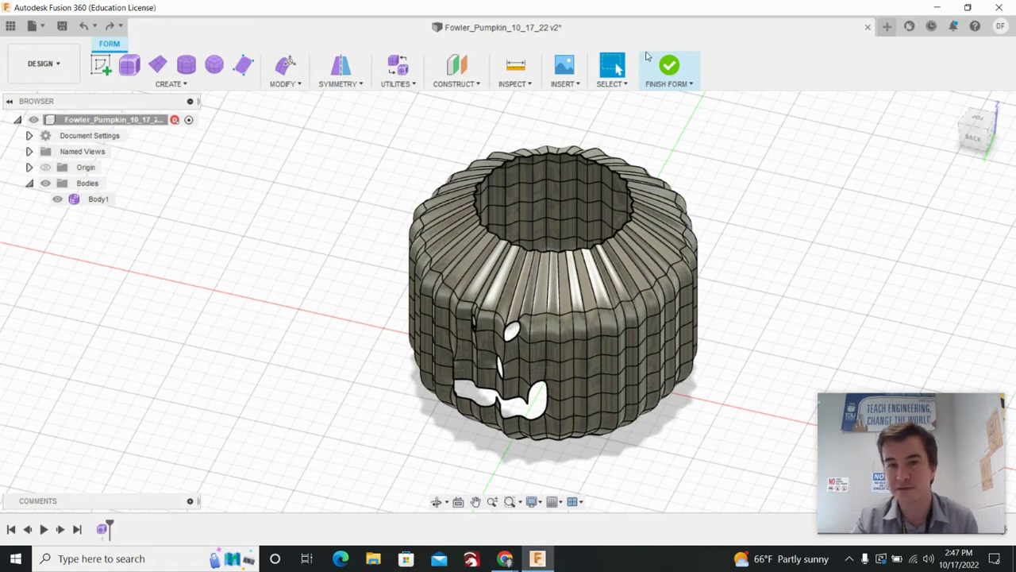
- Thicken the entire pumpkin form body by 3 mm with the Soft thicken type in the Normal direction
{"action": "left_click", "coordinate": [977, 137]}
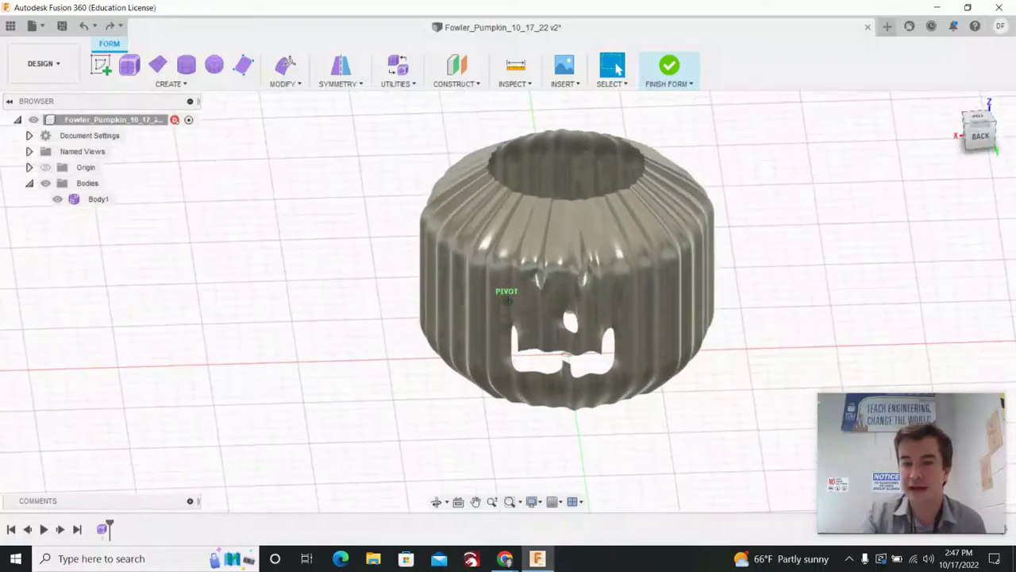
{"action": "left_click_drag", "start_coordinate": [957, 132], "coordinate": [977, 139]}
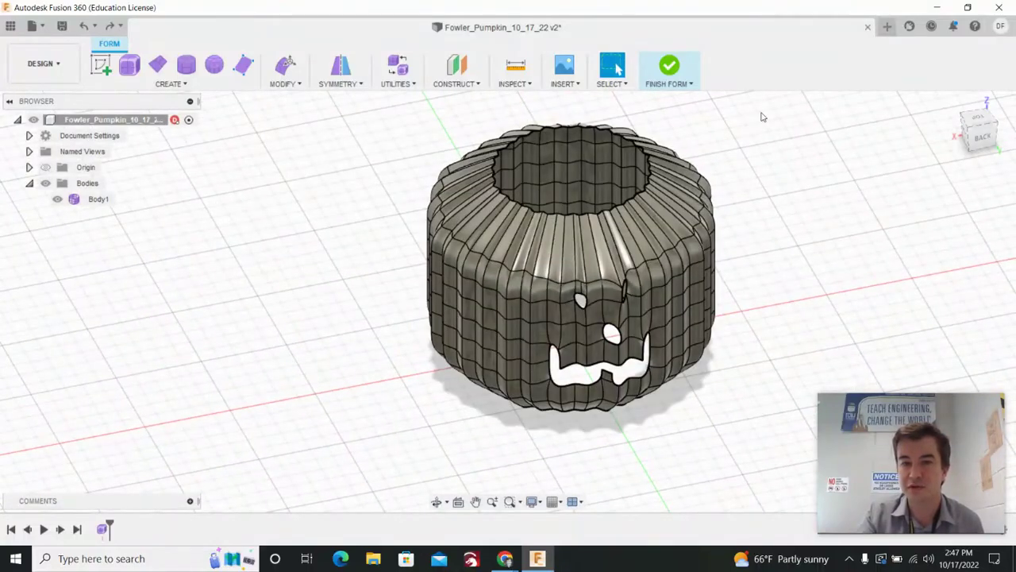
{"action": "left_click_drag", "start_coordinate": [803, 103], "coordinate": [202, 498]}
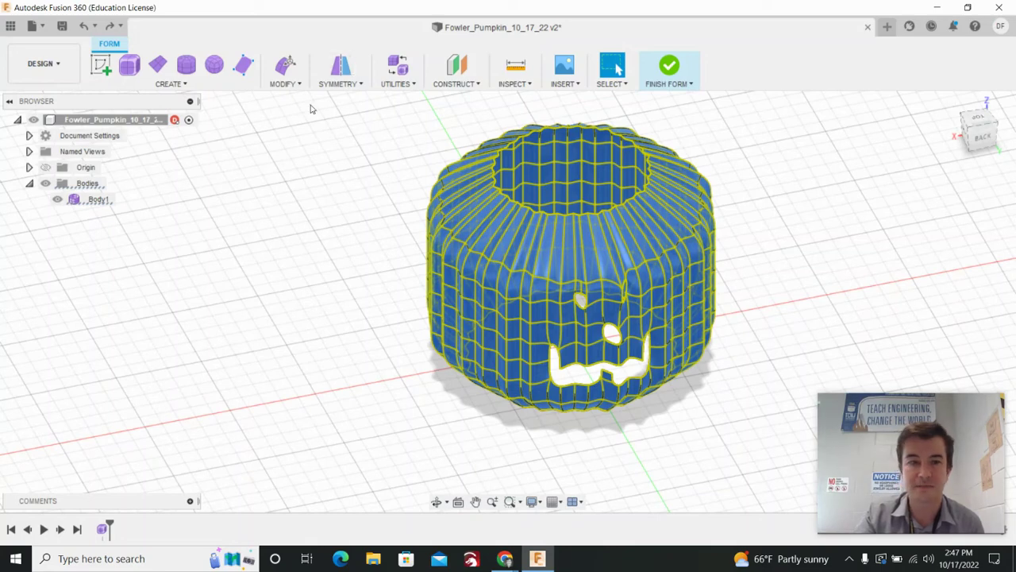
{"action": "left_click", "coordinate": [298, 84]}
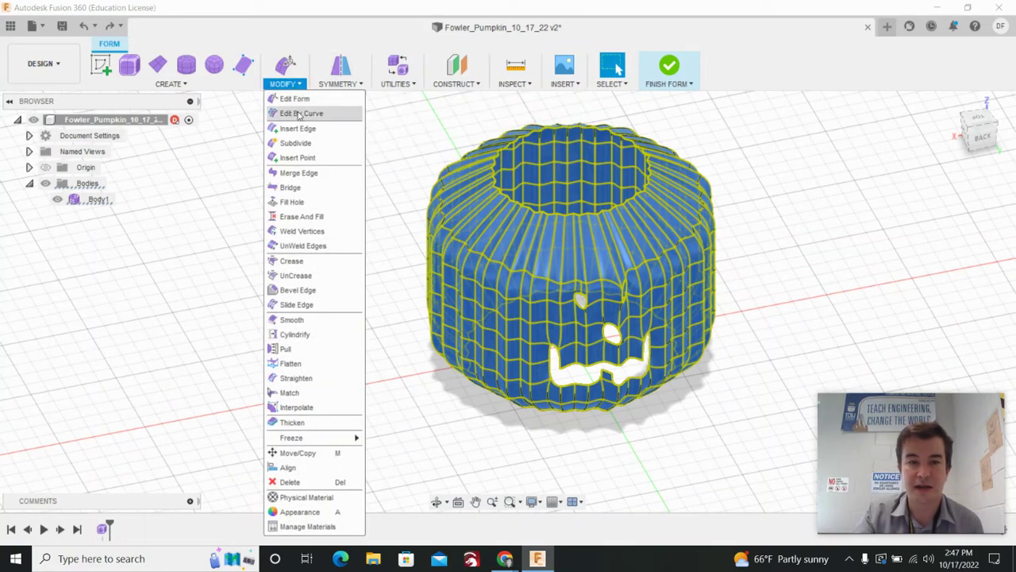
{"action": "left_click", "coordinate": [315, 423]}
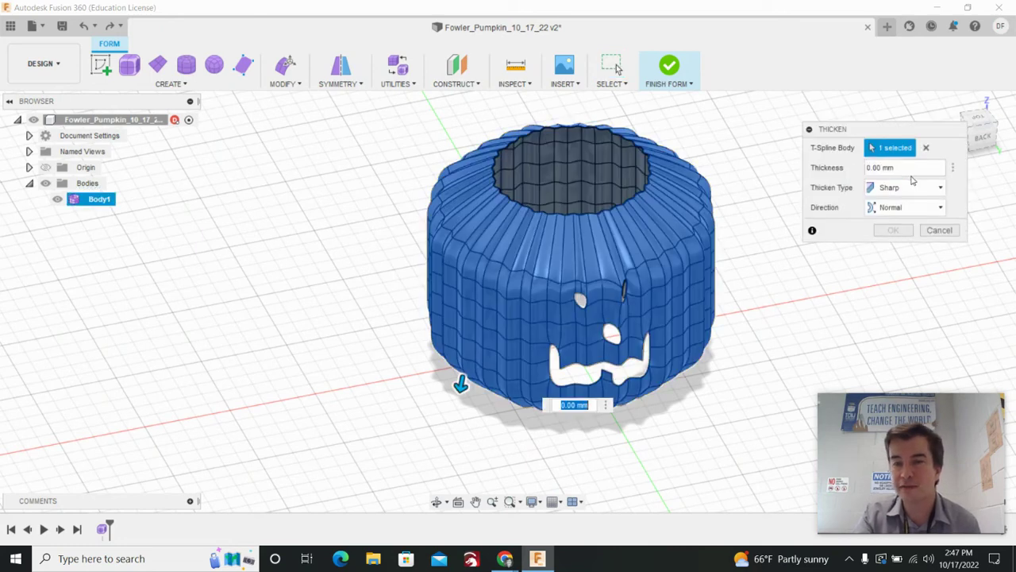
{"action": "left_click", "coordinate": [908, 169]}
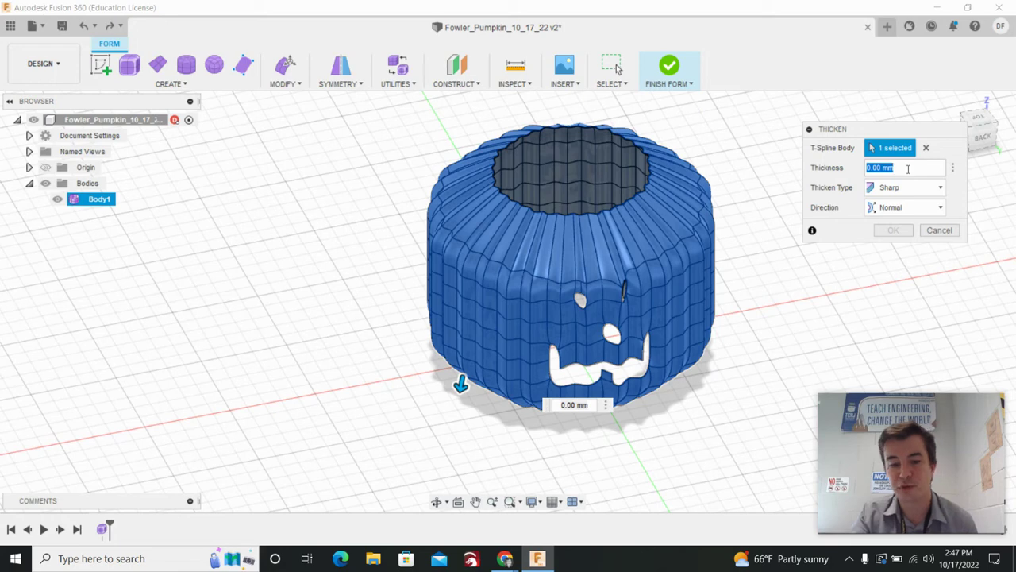
{"action": "type", "text": "3"}
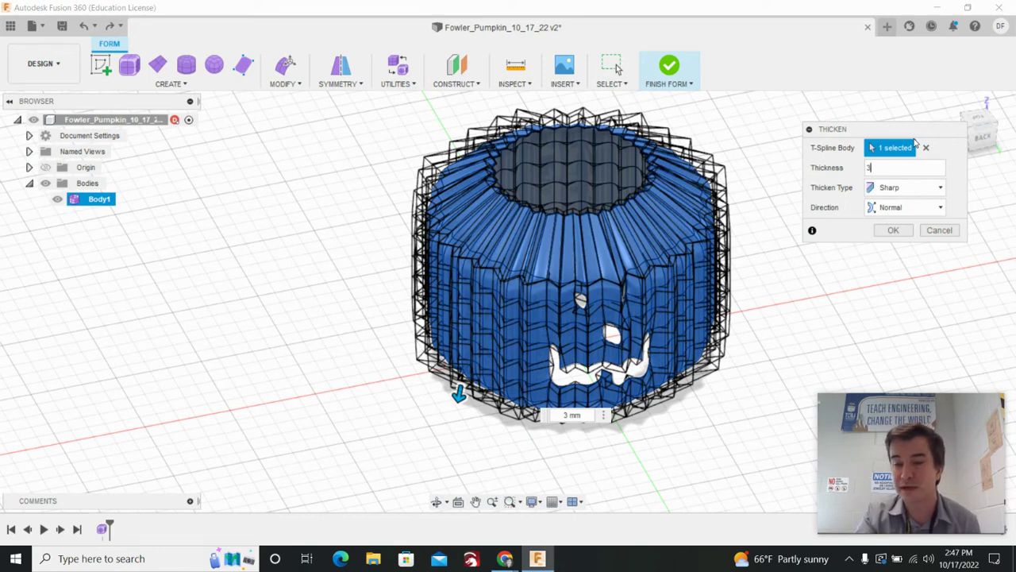
{"action": "left_click", "coordinate": [897, 188]}
{"action": "left_click", "coordinate": [897, 221]}
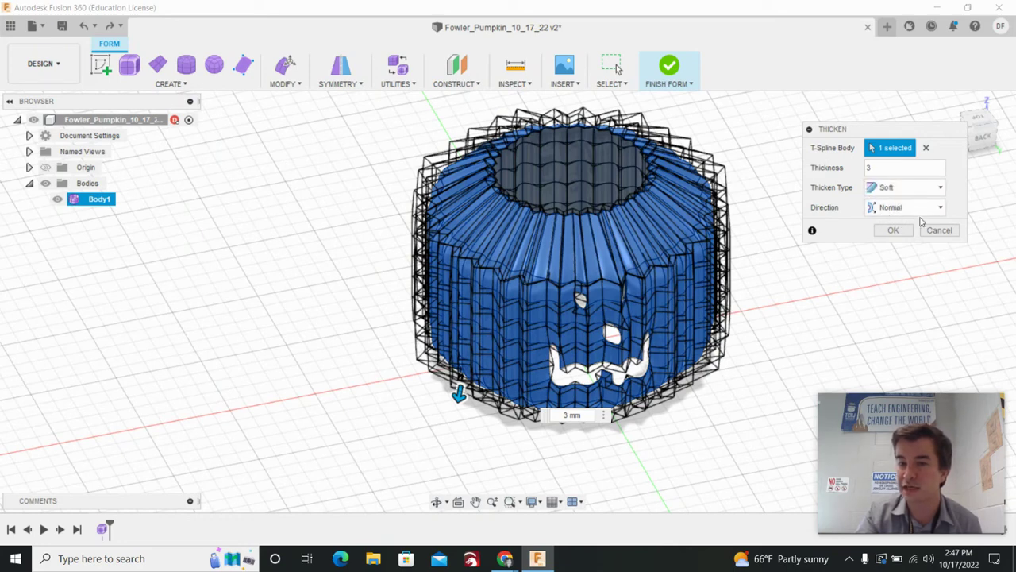
{"action": "left_click", "coordinate": [893, 230]}
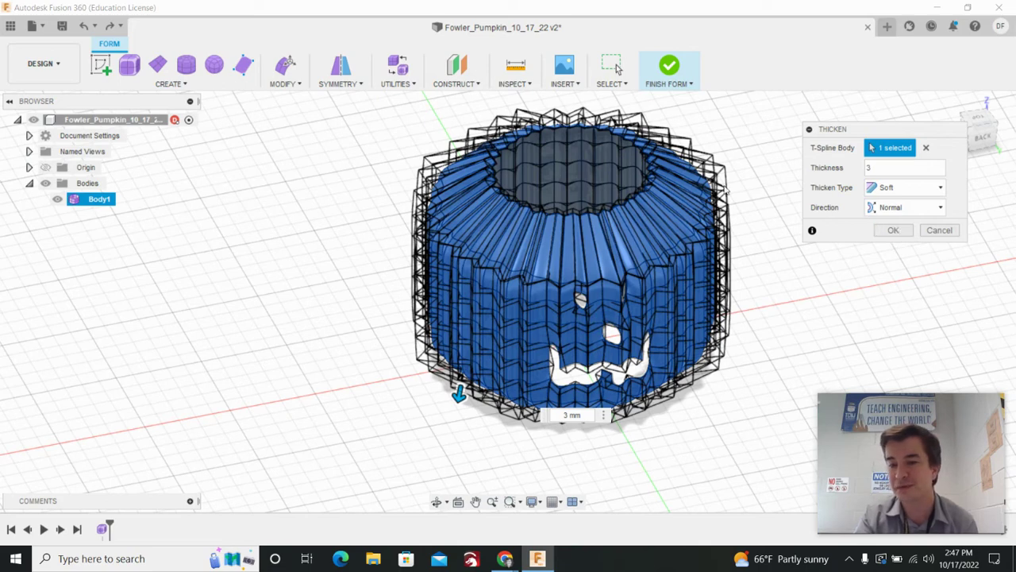
{"action": "left_click", "coordinate": [897, 231]}
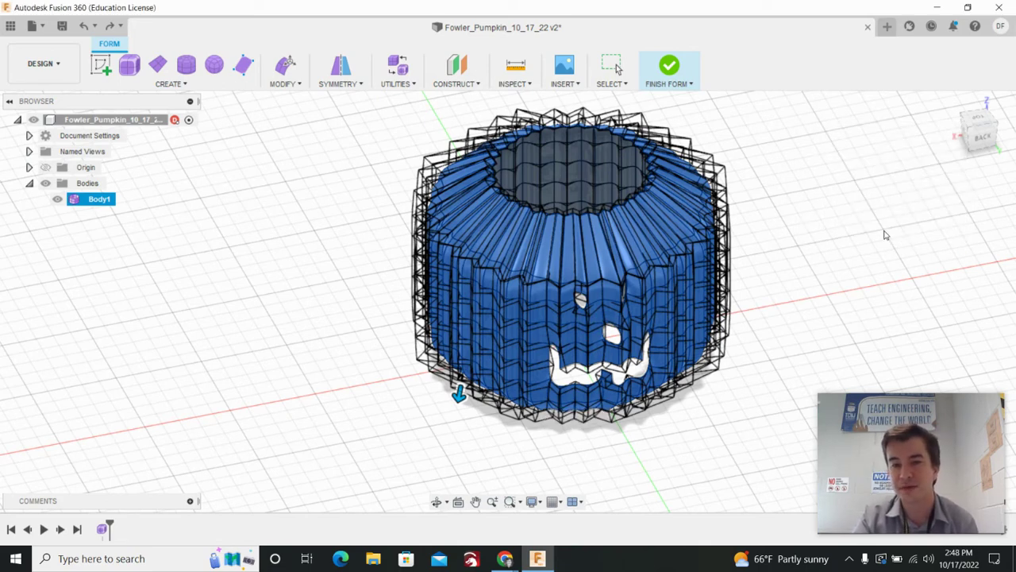
- Check the thickened walls around the carved face and finish the form
{"action": "scroll", "coordinate": [575, 119], "scroll_direction": "down", "scroll_amount": 3}
{"action": "scroll", "coordinate": [587, 134], "scroll_direction": "up", "scroll_amount": 5}
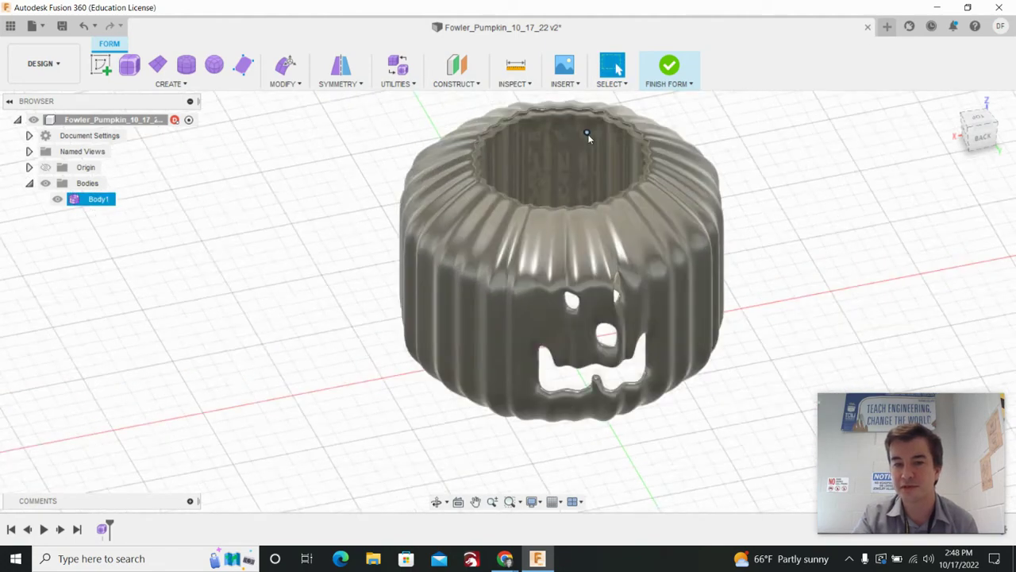
{"action": "mouse_move", "coordinate": [989, 138]}
{"action": "left_mouse_down"}
{"action": "mouse_move", "coordinate": [961, 156]}
{"action": "mouse_move", "coordinate": [913, 133]}
{"action": "left_mouse_up"}
{"action": "middle_click_drag", "start_coordinate": [477, 278], "coordinate": [599, 351], "text": "shift"}
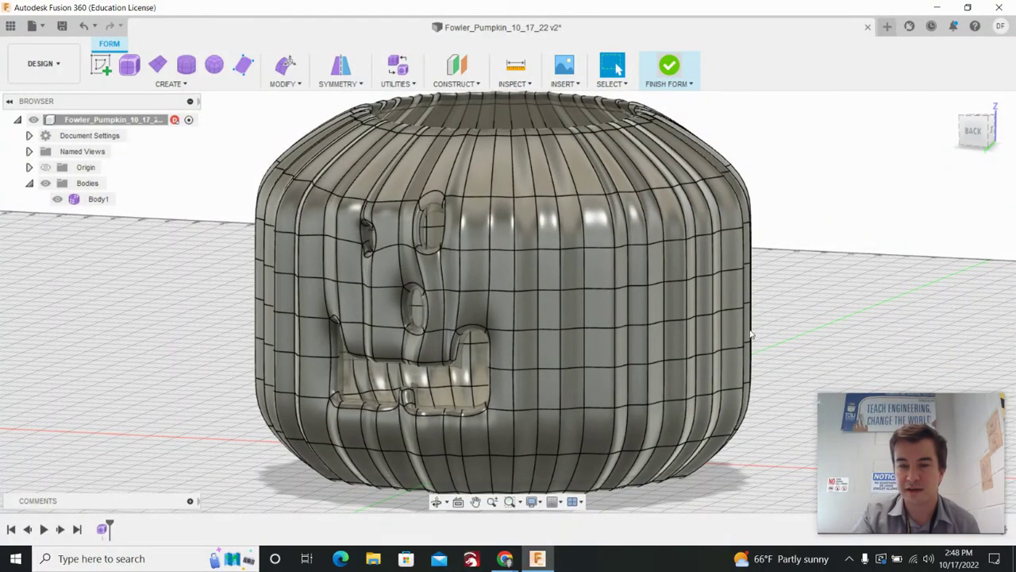
{"action": "scroll", "coordinate": [847, 320], "scroll_direction": "down", "scroll_amount": 3}
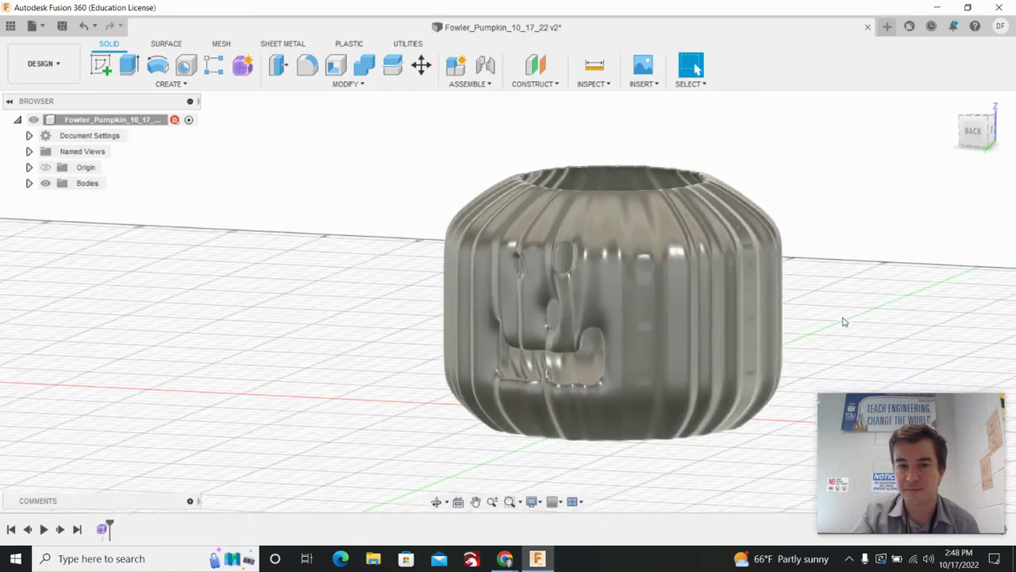
{"action": "mouse_move", "coordinate": [976, 131]}
{"action": "left_mouse_down"}
{"action": "mouse_move", "coordinate": [947, 148]}
{"action": "mouse_move", "coordinate": [945, 171]}
{"action": "mouse_move", "coordinate": [937, 139]}
{"action": "mouse_move", "coordinate": [877, 145]}
{"action": "left_mouse_up"}
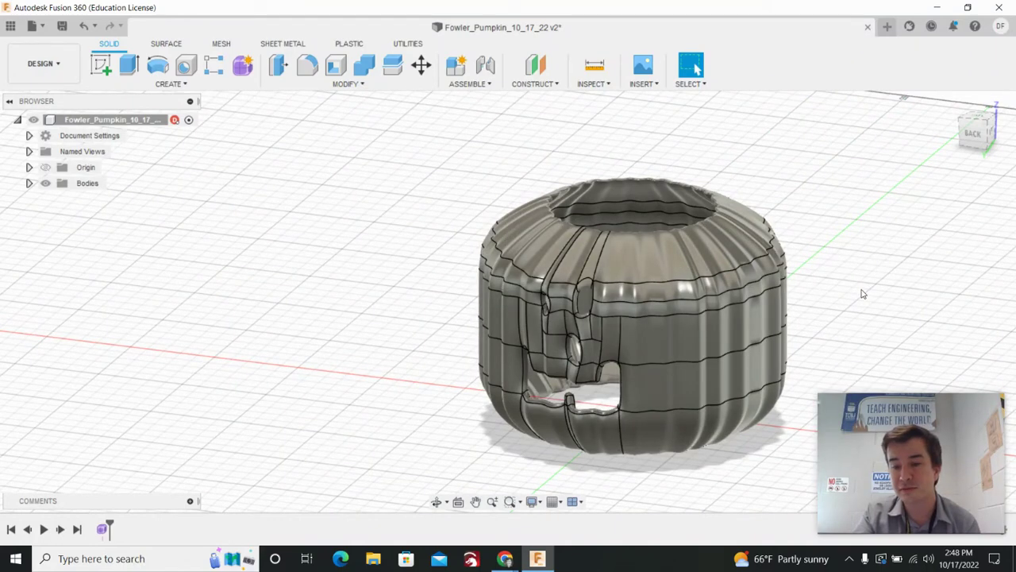
- Save the design with version description "v2" and a milestone named "cut face and thickened pumpkin"
{"action": "left_click", "coordinate": [63, 27]}
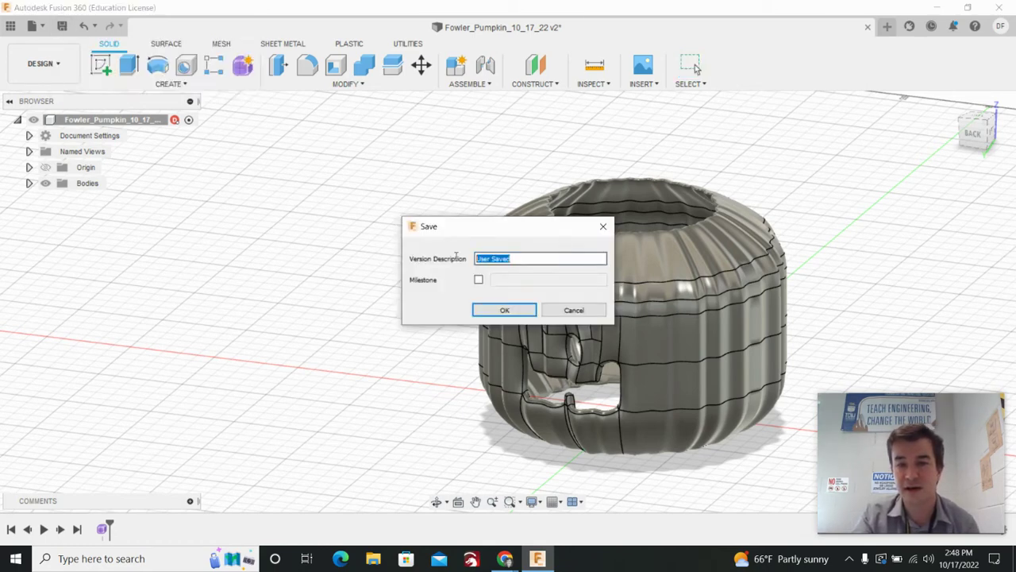
{"action": "type", "text": "v2"}
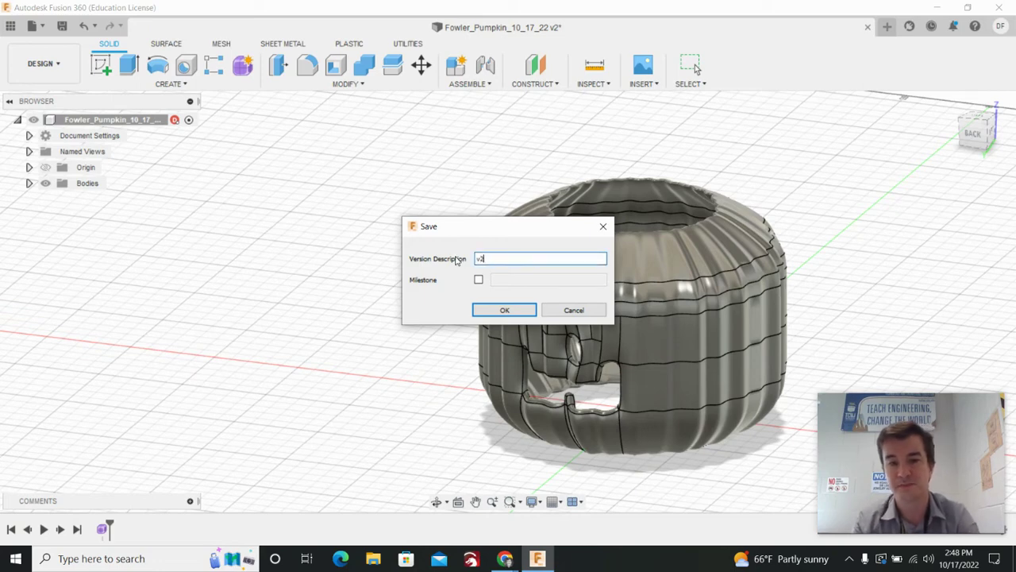
{"action": "left_click", "coordinate": [479, 280]}
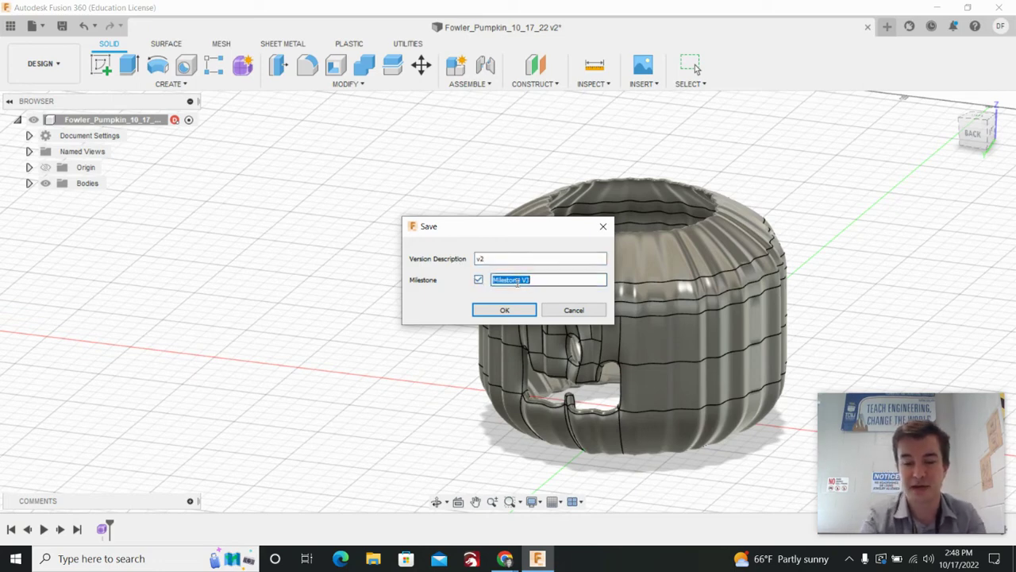
{"action": "key", "text": "BackSpace"}
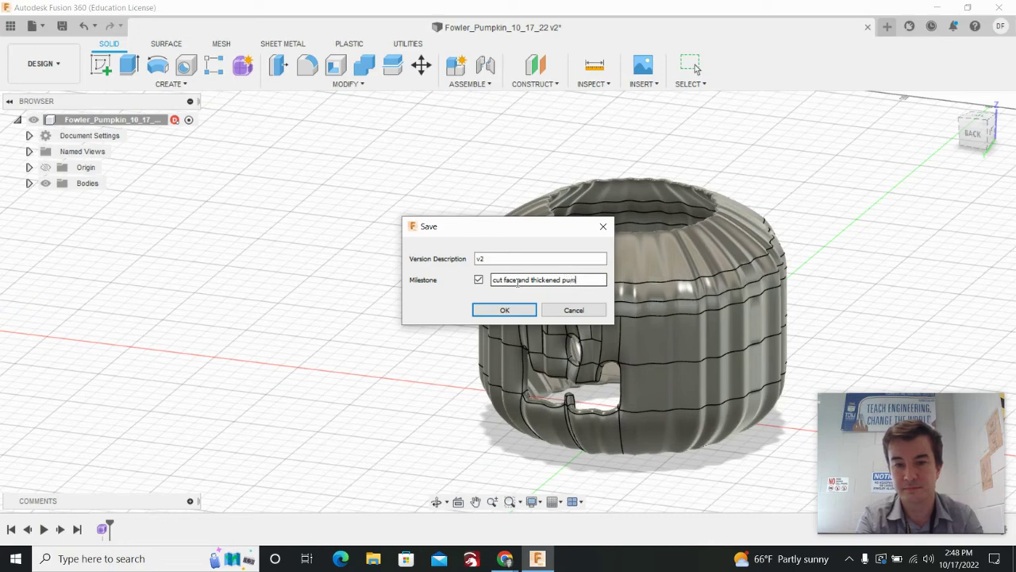
{"action": "type", "text": "cut face and thickened pumpkin"}
{"action": "key", "text": "Return"}
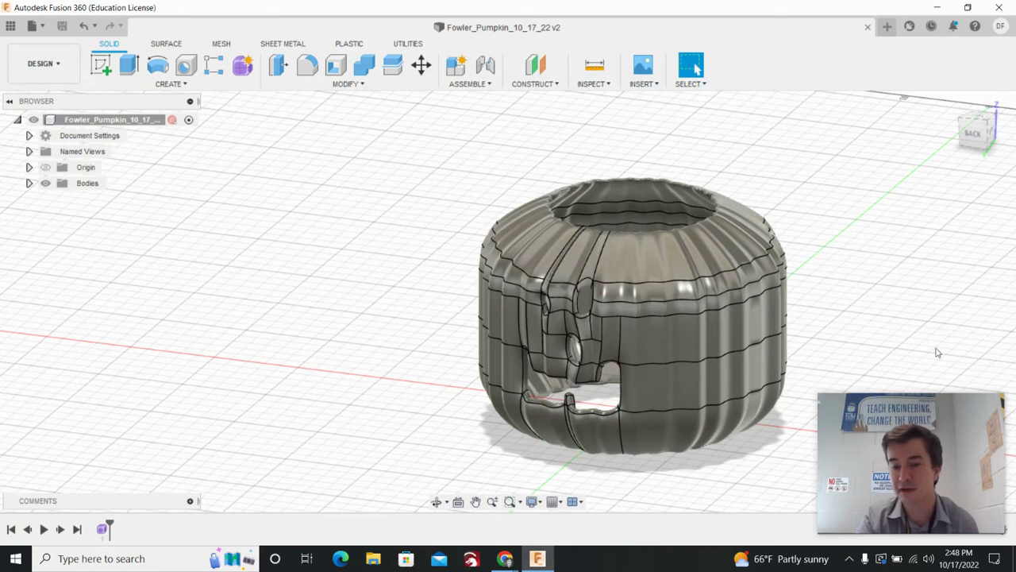
- Start a new sketch on the horizontal origin plane at the pumpkin's base
{"action": "middle_click_drag", "start_coordinate": [942, 329], "coordinate": [966, 194]}
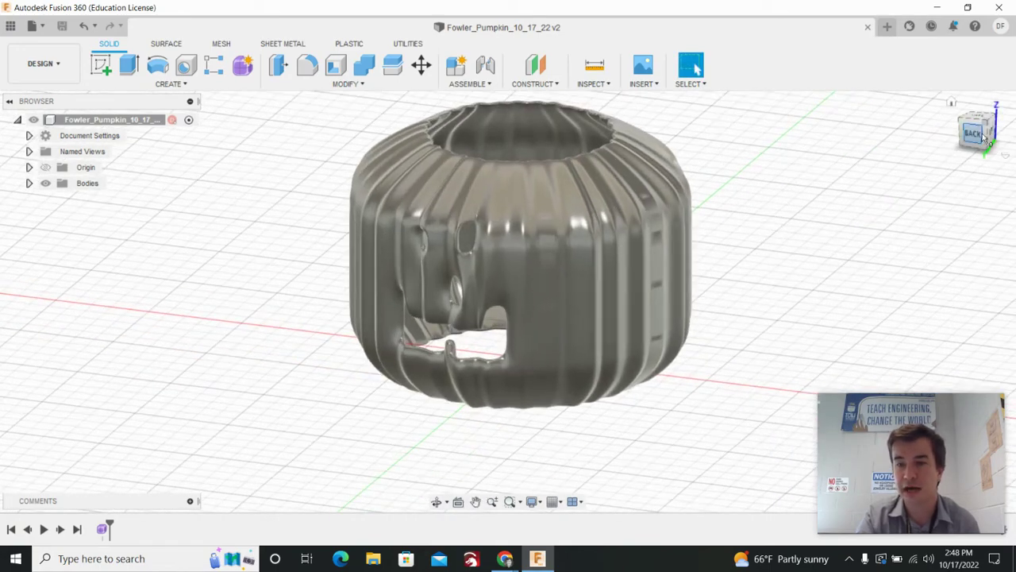
{"action": "mouse_move", "coordinate": [953, 102]}
{"action": "middle_mouse_down", "text": "shift"}
{"action": "mouse_move", "coordinate": [980, 111]}
{"action": "mouse_move", "coordinate": [985, 150]}
{"action": "middle_mouse_up", "text": "shift"}
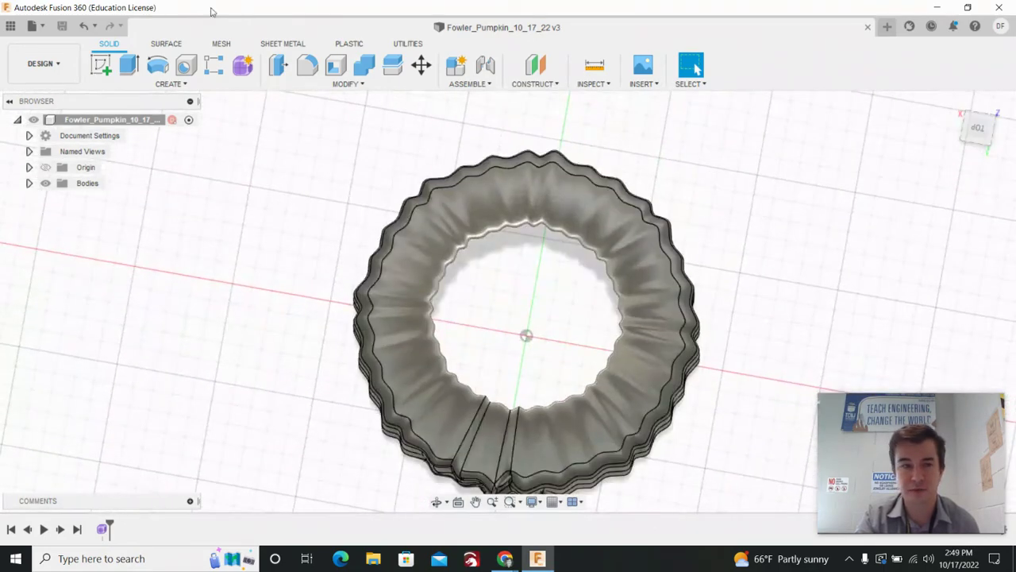
{"action": "left_click", "coordinate": [173, 84]}
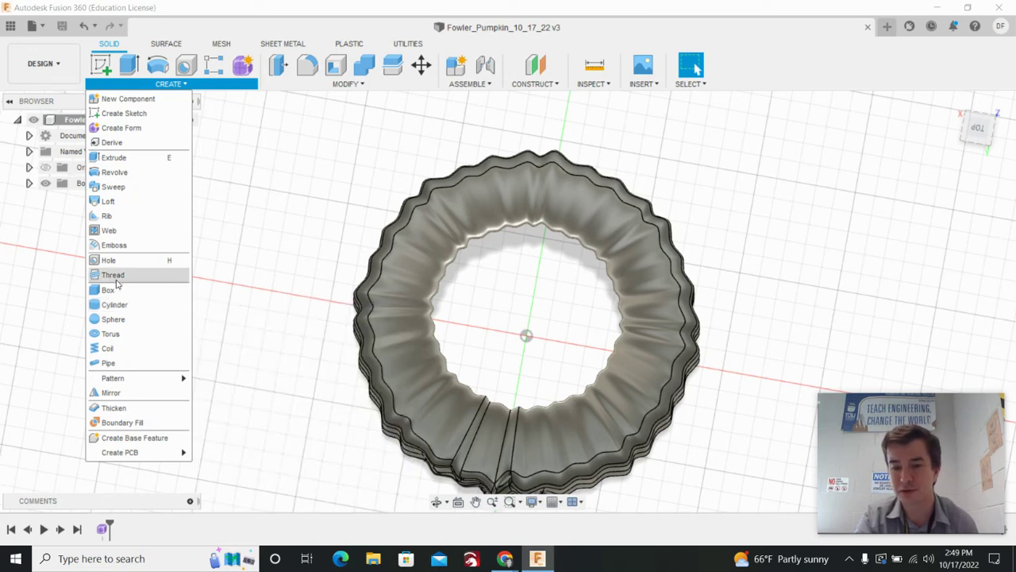
{"action": "left_click", "coordinate": [101, 66]}
{"action": "mouse_move", "coordinate": [979, 119]}
{"action": "left_mouse_down"}
{"action": "mouse_move", "coordinate": [974, 131]}
{"action": "mouse_move", "coordinate": [913, 151]}
{"action": "mouse_move", "coordinate": [673, 185]}
{"action": "left_mouse_up"}
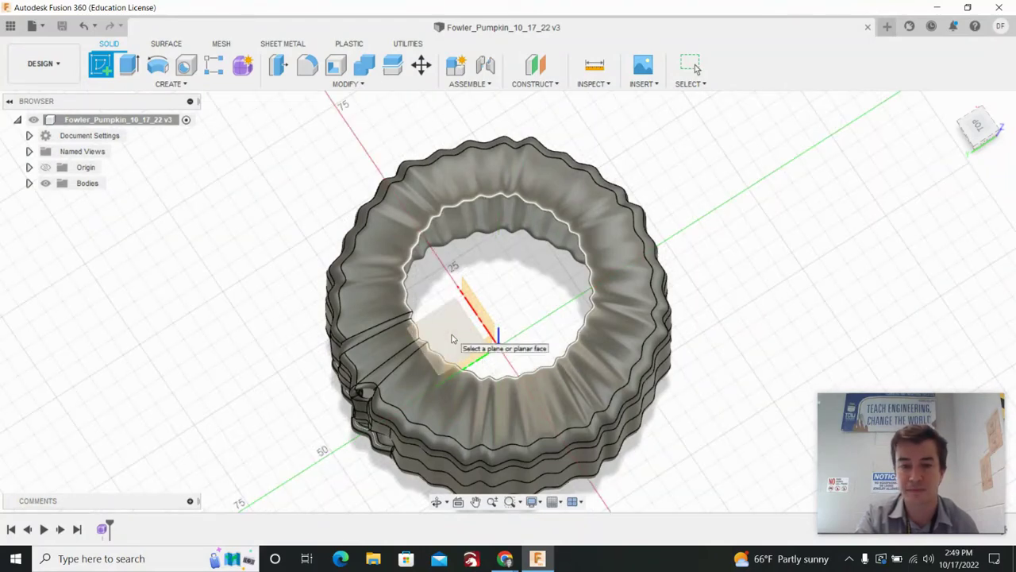
{"action": "left_click", "coordinate": [453, 339]}
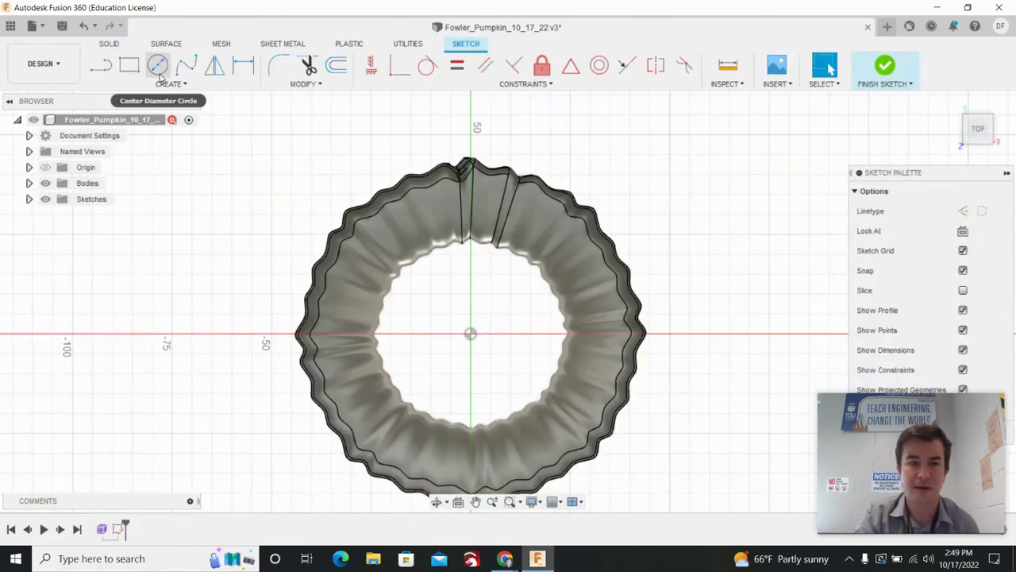
- Draw a 100 mm diameter circle centred on the origin and finish the sketch
{"action": "left_click", "coordinate": [158, 70]}
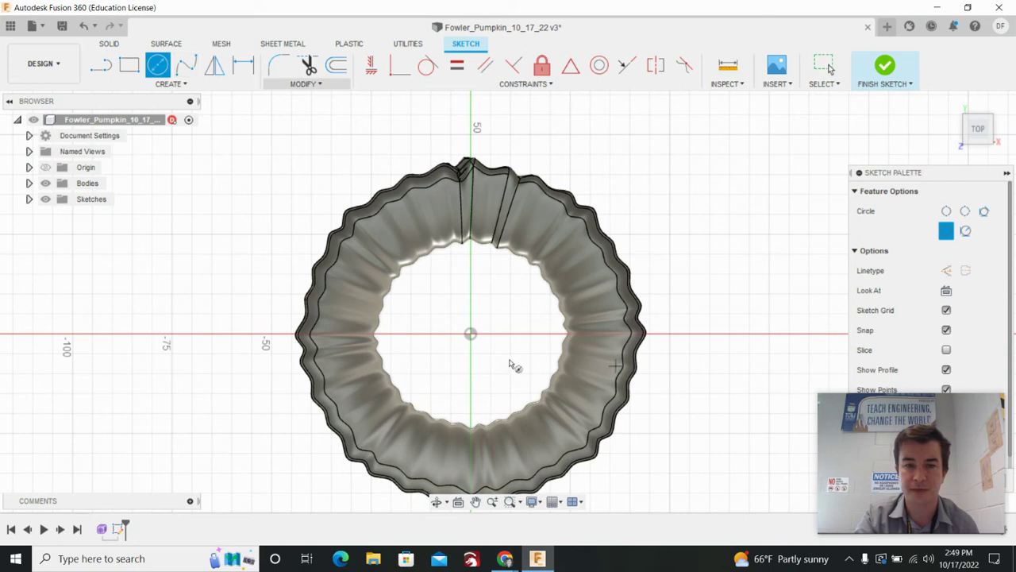
{"action": "left_click", "coordinate": [470, 335]}
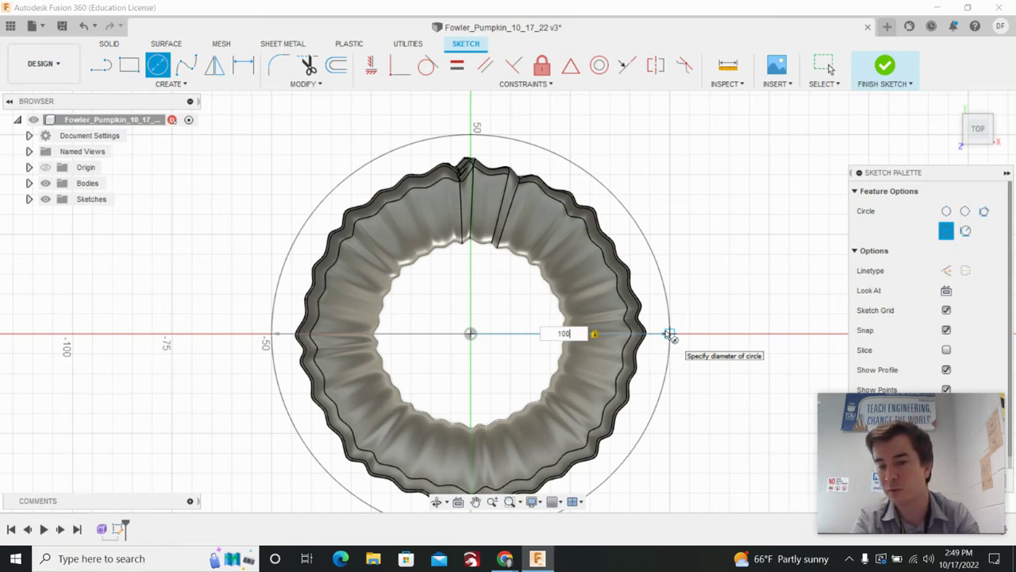
{"action": "key", "text": "Return"}
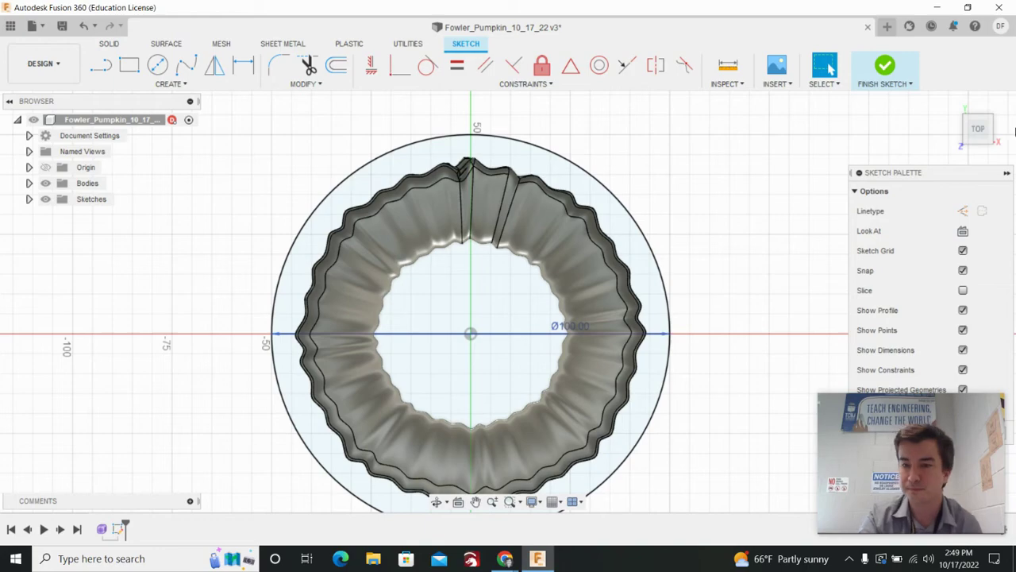
{"action": "mouse_move", "coordinate": [990, 135]}
{"action": "mouse_move", "coordinate": [990, 135]}
{"action": "left_mouse_down"}
{"action": "mouse_move", "coordinate": [990, 111]}
{"action": "mouse_move", "coordinate": [972, 104]}
{"action": "mouse_move", "coordinate": [979, 146]}
{"action": "left_mouse_up"}
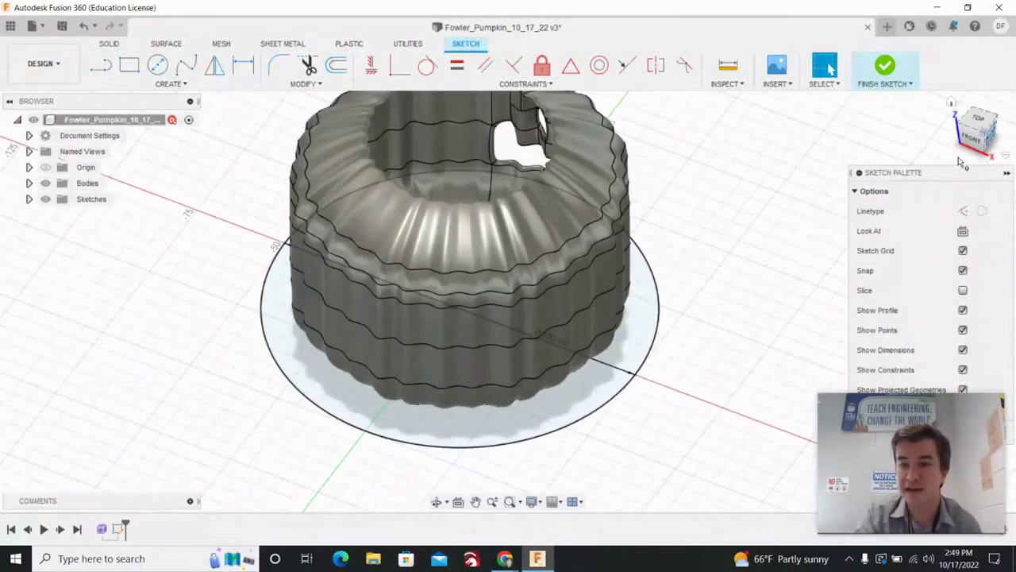
{"action": "mouse_move", "coordinate": [949, 177]}
{"action": "left_mouse_down"}
{"action": "mouse_move", "coordinate": [385, 148]}
{"action": "mouse_move", "coordinate": [131, 149]}
{"action": "left_mouse_up"}
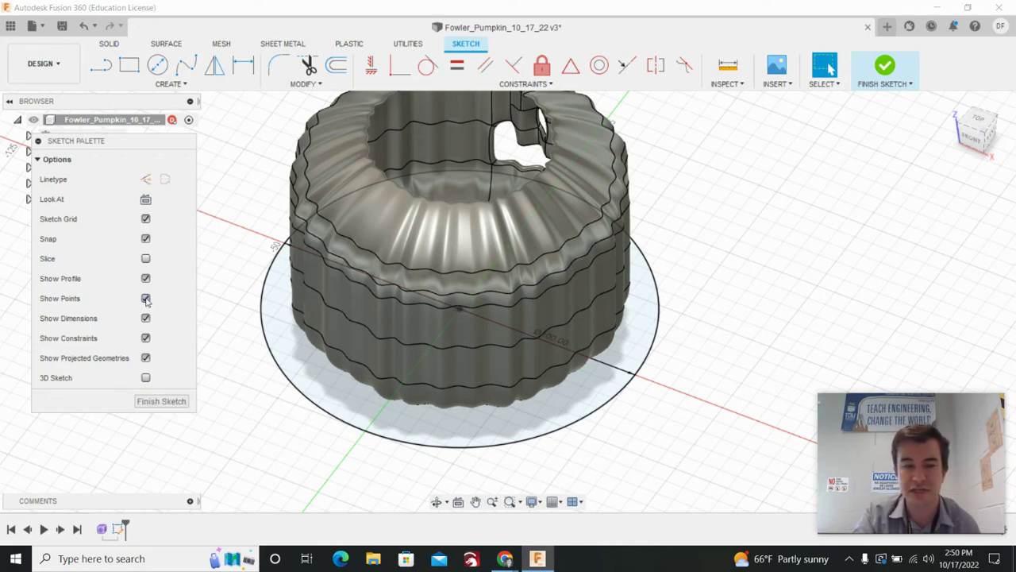
{"action": "left_click", "coordinate": [162, 401]}
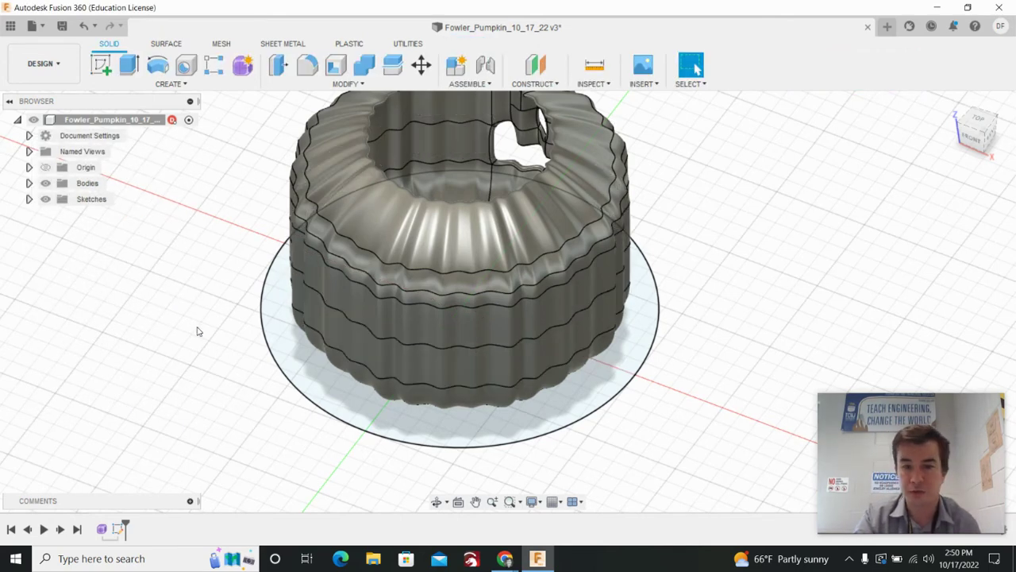
- Set up an extrusion of the circular profile with Two Sides direction and the Join operation
{"action": "left_click", "coordinate": [132, 70]}
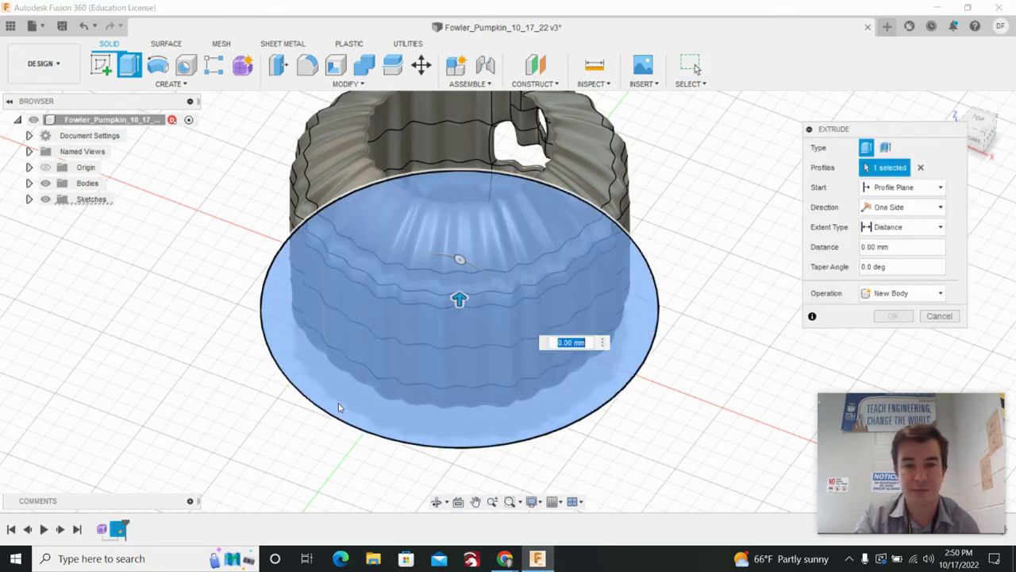
{"action": "left_click", "coordinate": [338, 402]}
{"action": "left_click", "coordinate": [314, 368]}
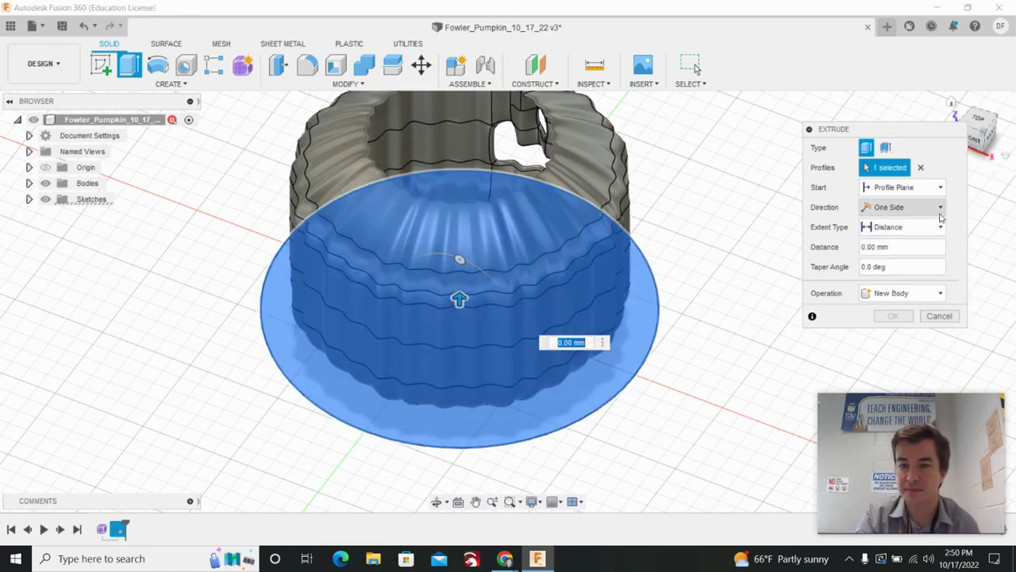
{"action": "left_click", "coordinate": [938, 210]}
{"action": "left_click", "coordinate": [913, 239]}
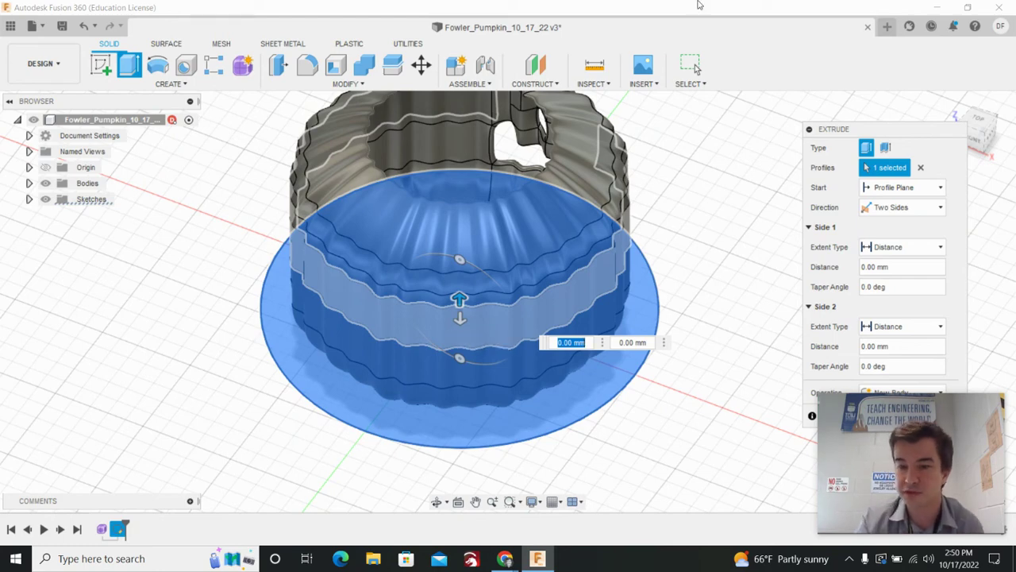
{"action": "left_click_drag", "start_coordinate": [887, 134], "coordinate": [789, 79]}
{"action": "left_click", "coordinate": [795, 333]}
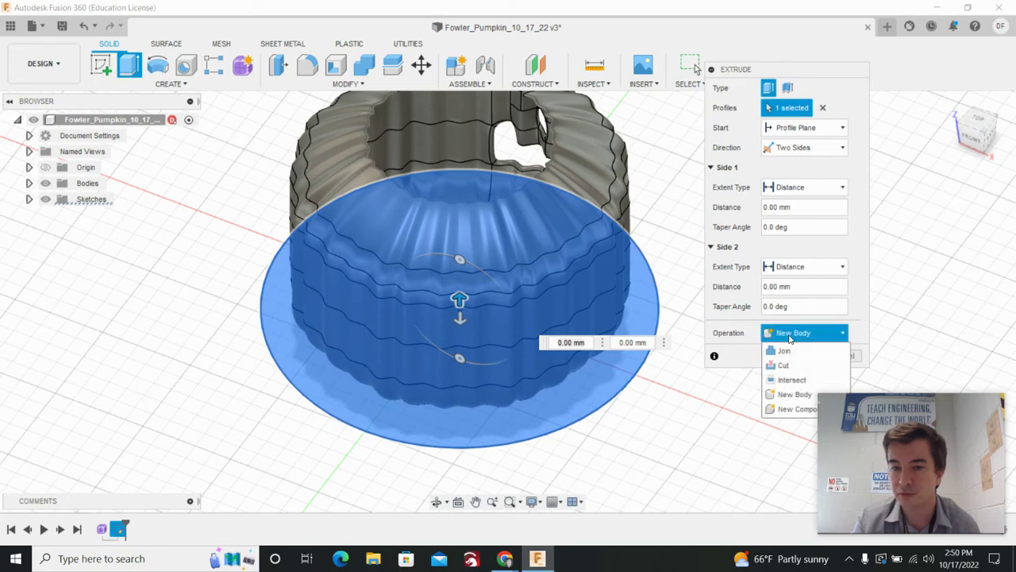
{"action": "left_click", "coordinate": [796, 352]}
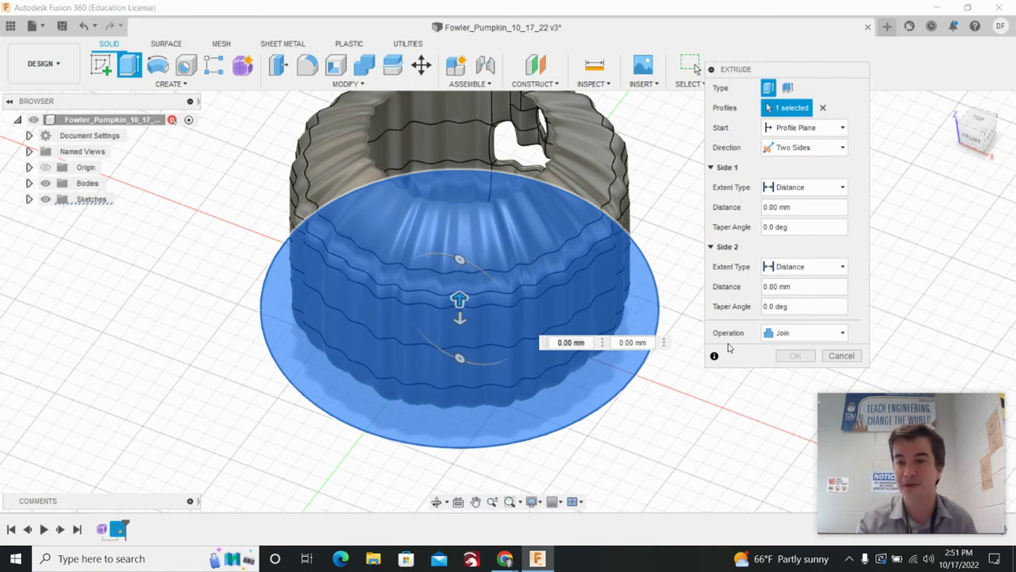
- Extrude the circle 3 mm upward and 10 mm downward to form a round base joined to the pumpkin
{"action": "left_click", "coordinate": [975, 141]}
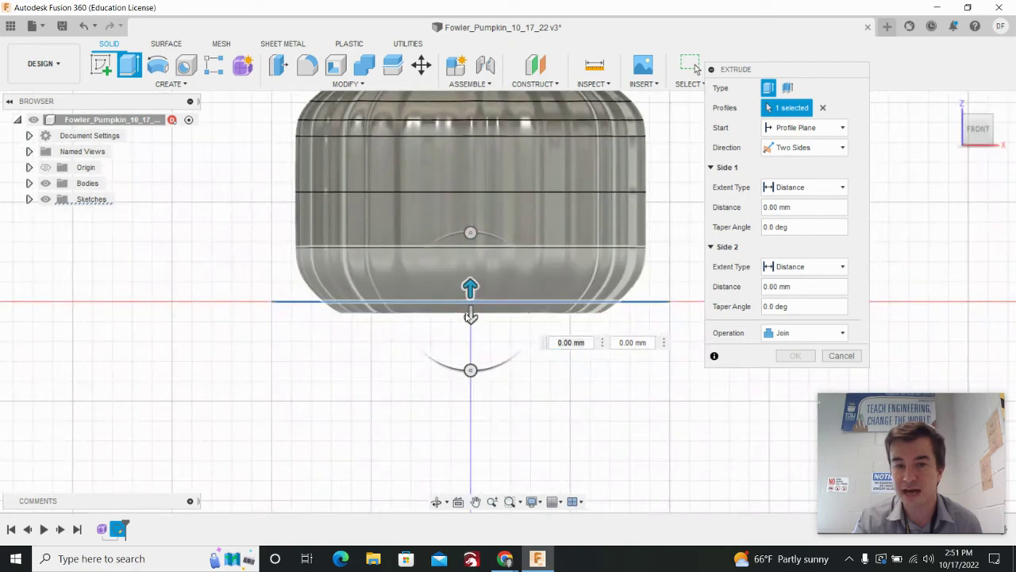
{"action": "left_click_drag", "start_coordinate": [474, 320], "coordinate": [476, 359]}
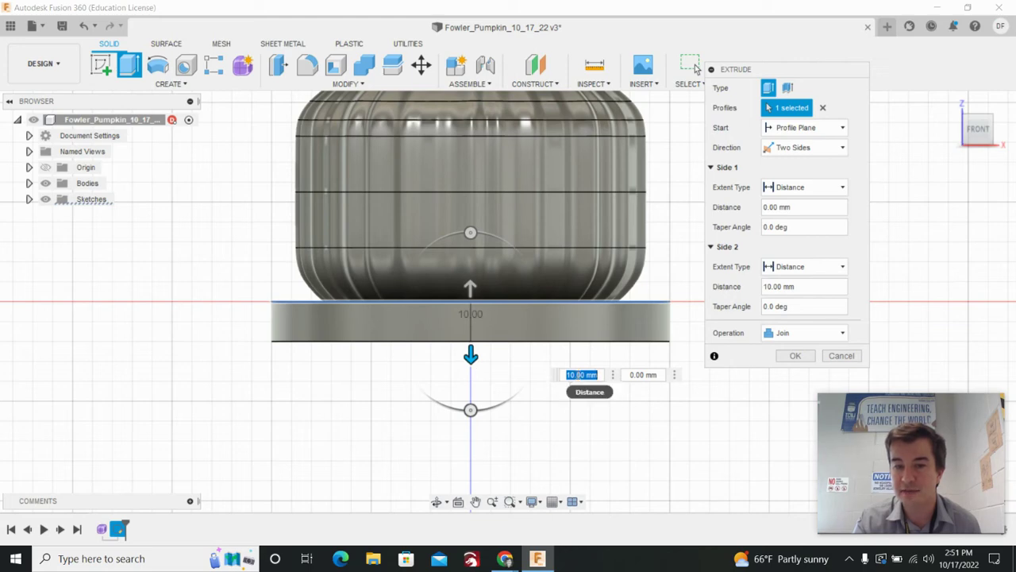
{"action": "left_click_drag", "start_coordinate": [471, 286], "coordinate": [472, 273]}
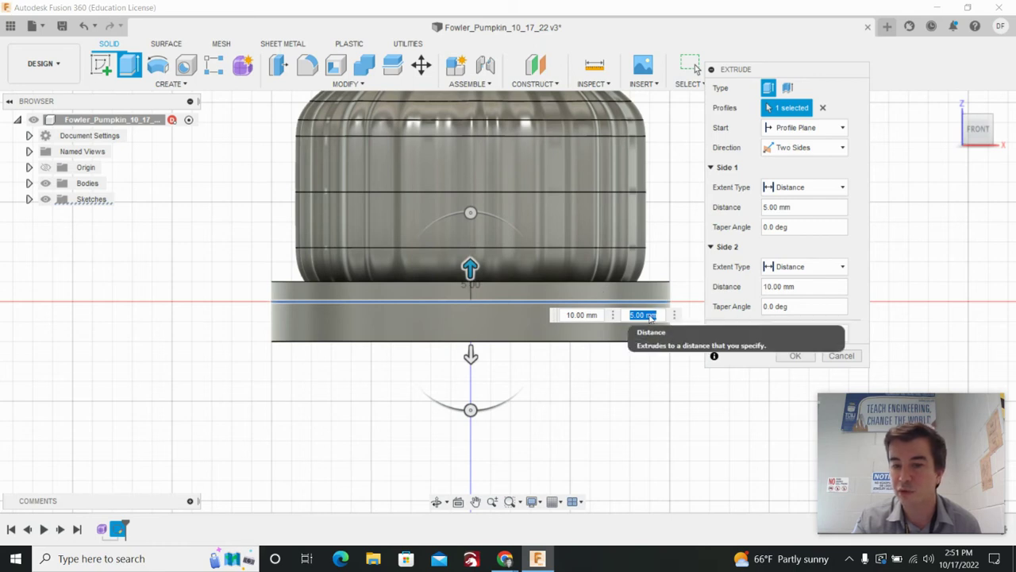
{"action": "type", "text": "3"}
{"action": "key", "text": "Tab"}
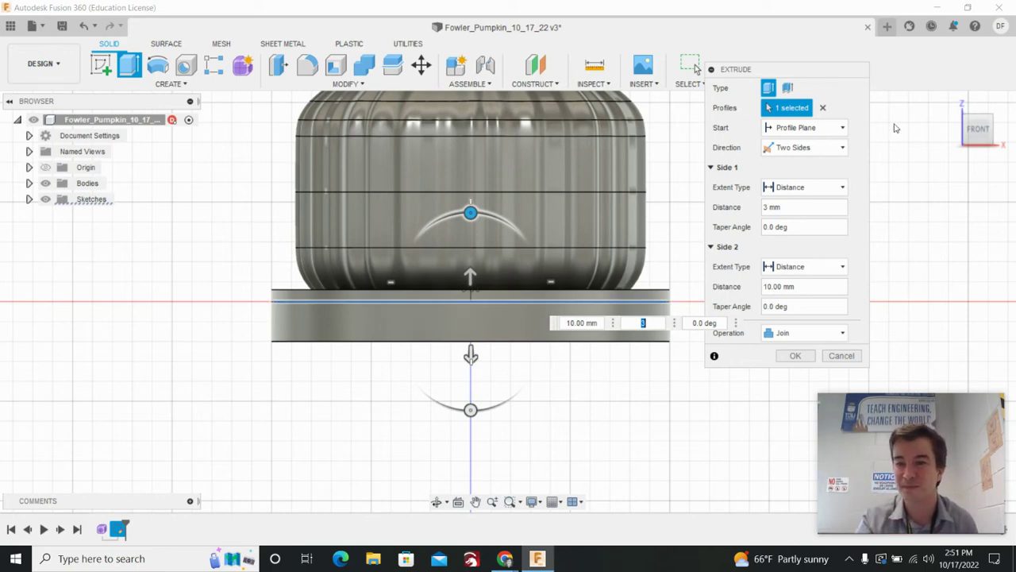
{"action": "left_click", "coordinate": [958, 153]}
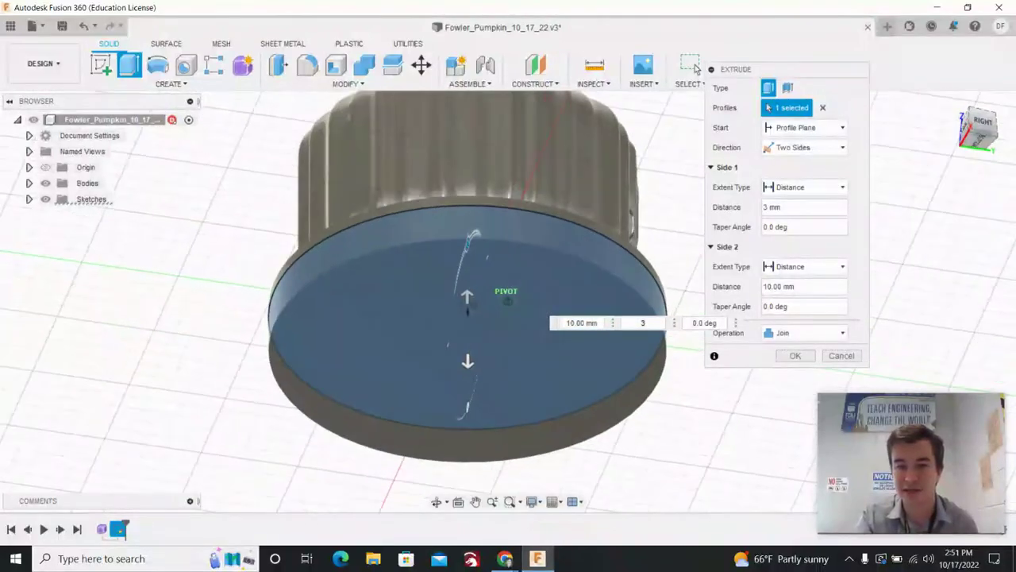
{"action": "middle_click_drag", "start_coordinate": [521, 52], "coordinate": [512, 137], "text": "shift"}
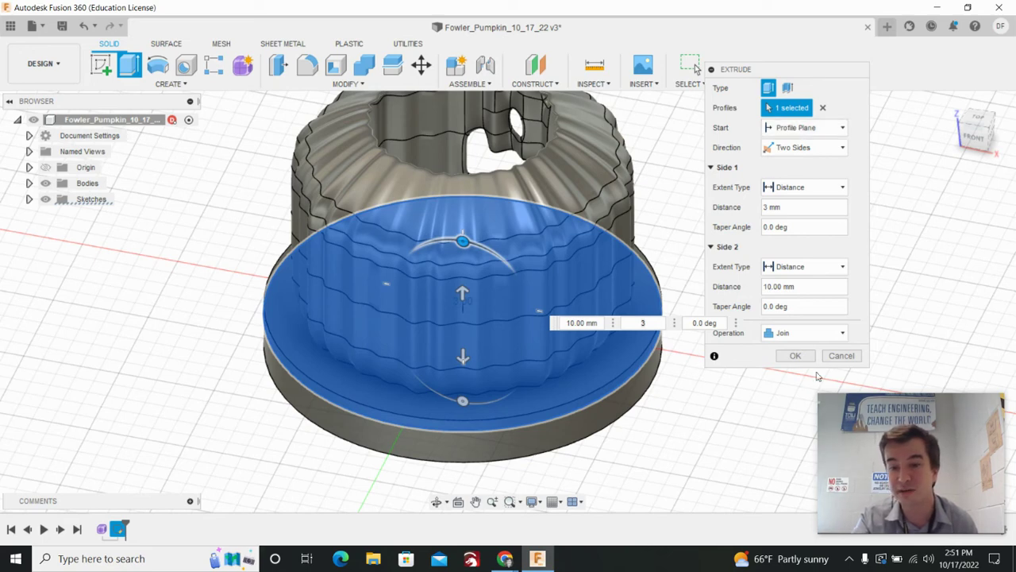
{"action": "left_click", "coordinate": [811, 358]}
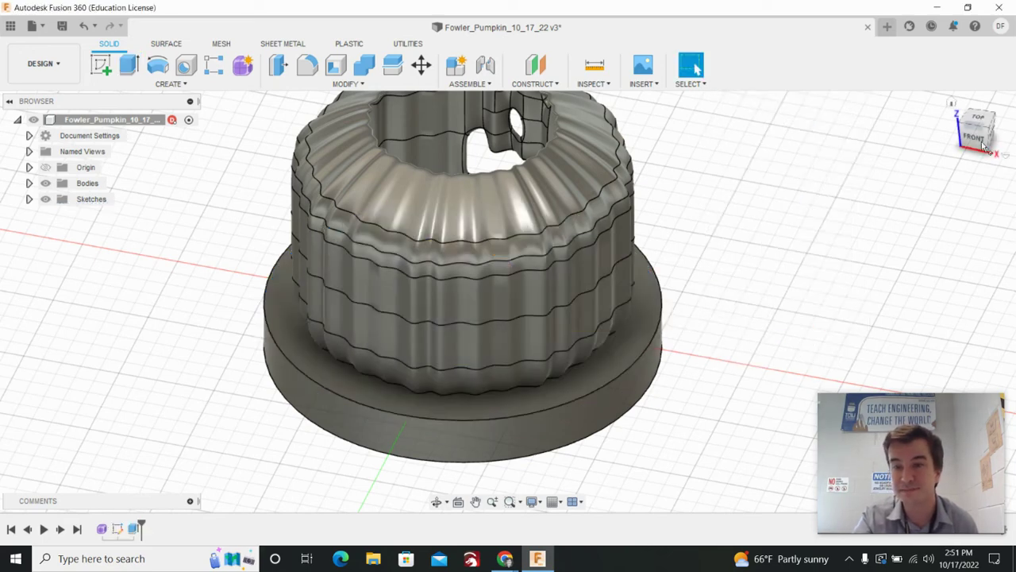
- Fillet the upper outer edge of the round base with a constant 10 mm radius
{"action": "left_click_drag", "start_coordinate": [979, 141], "coordinate": [883, 102]}
{"action": "middle_click_drag", "start_coordinate": [506, 291], "coordinate": [393, 274], "text": "shift"}
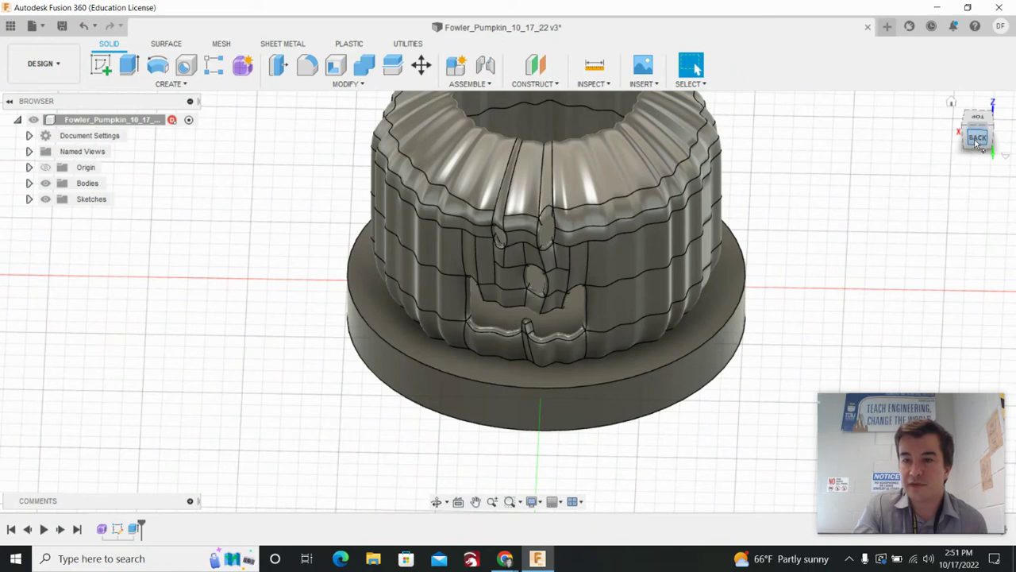
{"action": "left_click_drag", "start_coordinate": [977, 141], "coordinate": [766, 111]}
{"action": "middle_click_drag", "start_coordinate": [556, 294], "coordinate": [677, 311], "text": "shift"}
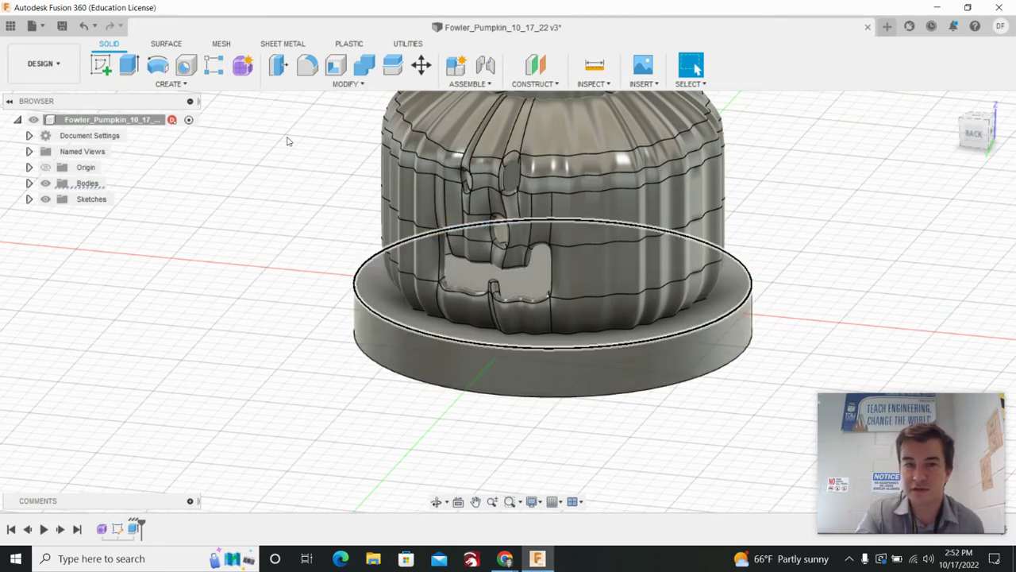
{"action": "left_click", "coordinate": [305, 67]}
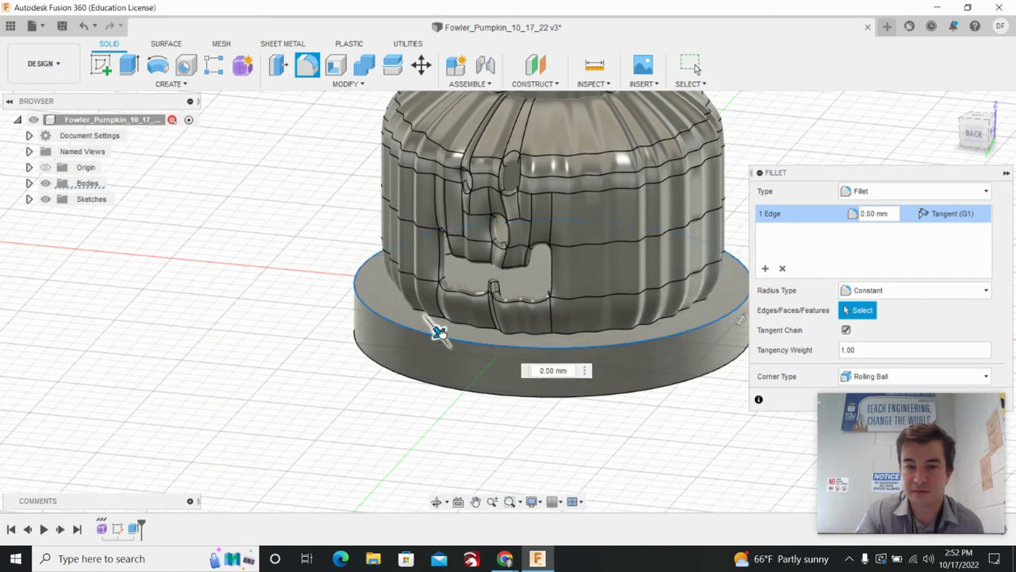
{"action": "mouse_move", "coordinate": [439, 331]}
{"action": "left_mouse_down"}
{"action": "mouse_move", "coordinate": [469, 347]}
{"action": "mouse_move", "coordinate": [445, 338]}
{"action": "left_mouse_up"}
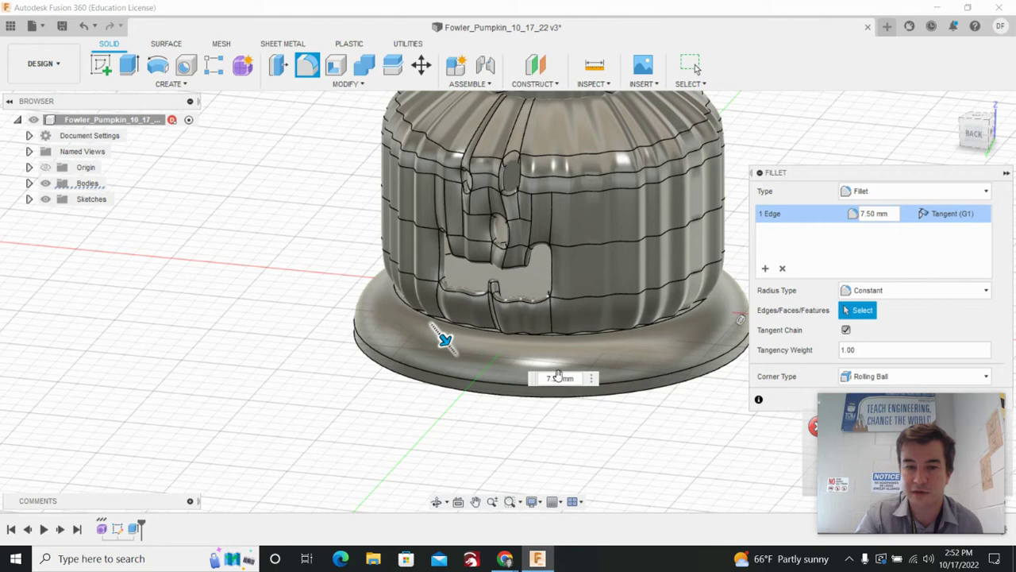
{"action": "left_click", "coordinate": [558, 378]}
{"action": "type", "text": "10"}
{"action": "key", "text": "Return"}
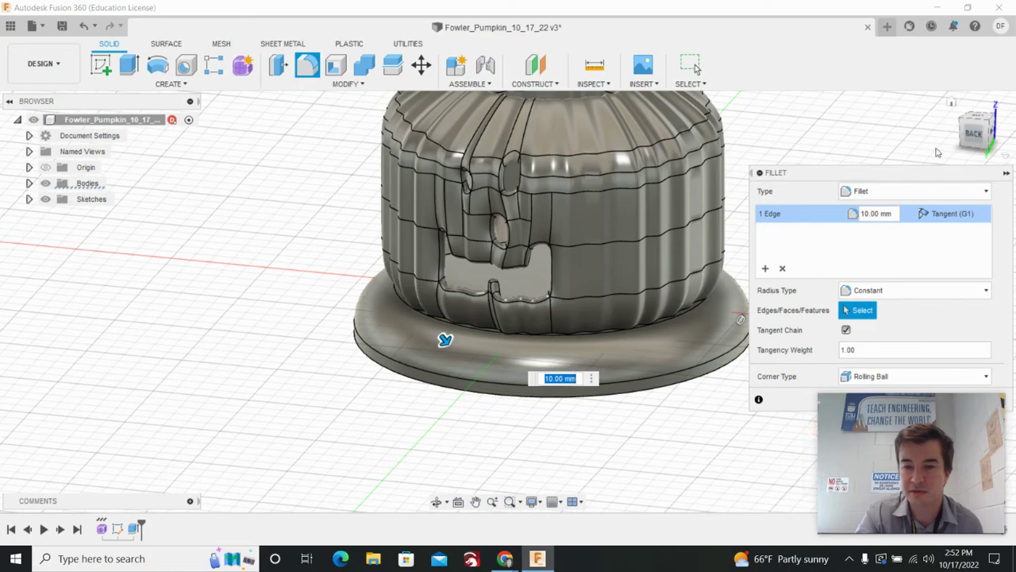
{"action": "mouse_move", "coordinate": [976, 139]}
{"action": "left_mouse_down"}
{"action": "mouse_move", "coordinate": [917, 113]}
{"action": "mouse_move", "coordinate": [902, 86]}
{"action": "left_mouse_up"}
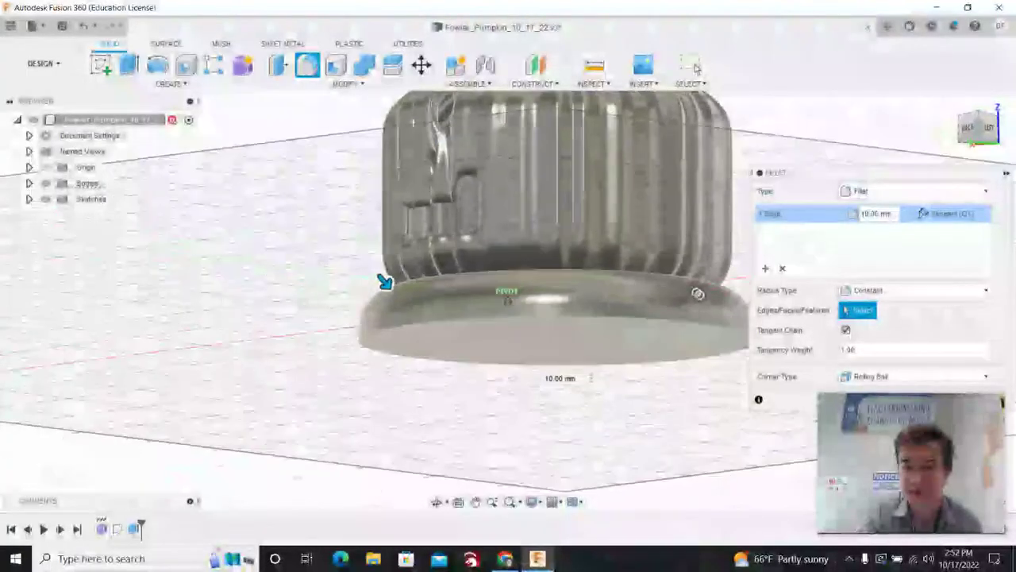
{"action": "middle_click_drag", "start_coordinate": [384, 282], "coordinate": [508, 339], "text": "shift"}
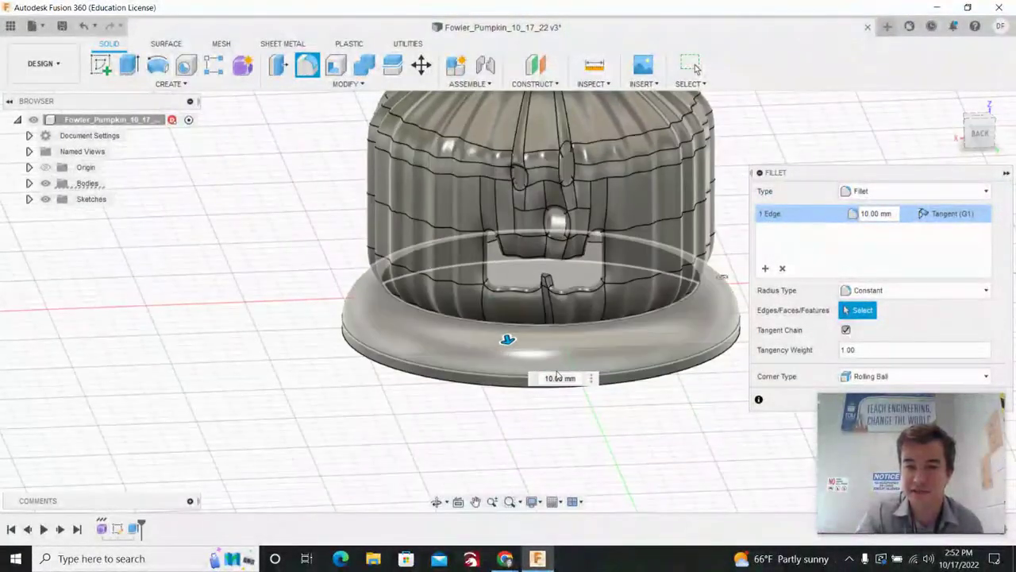
{"action": "key", "text": "Return"}
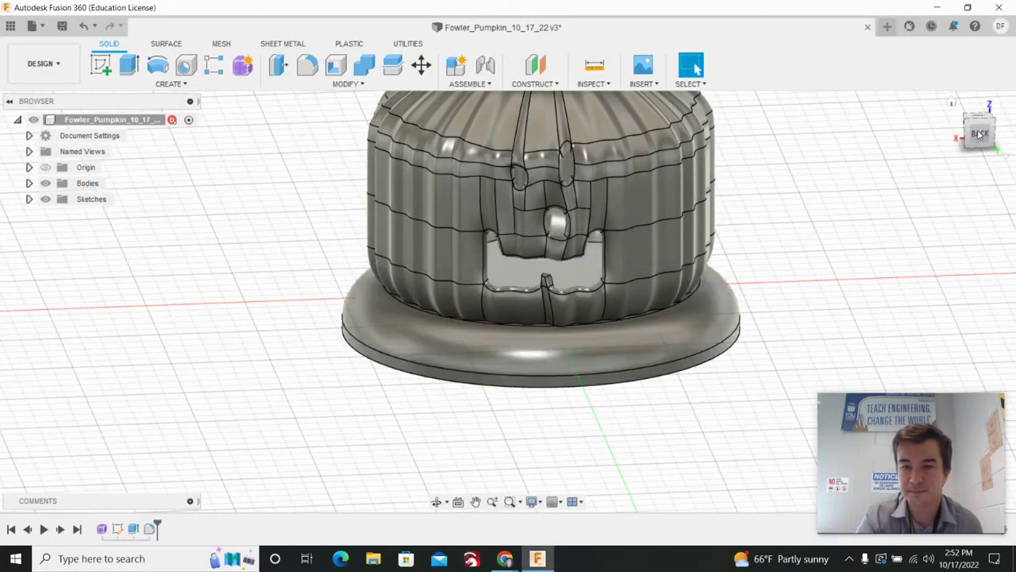
{"action": "left_click_drag", "start_coordinate": [978, 136], "coordinate": [885, 156]}
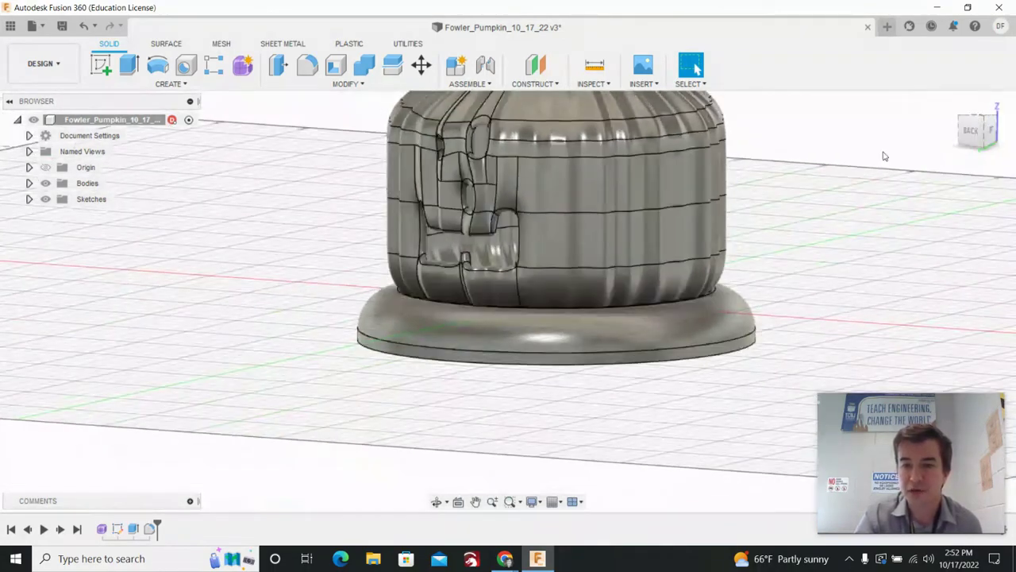
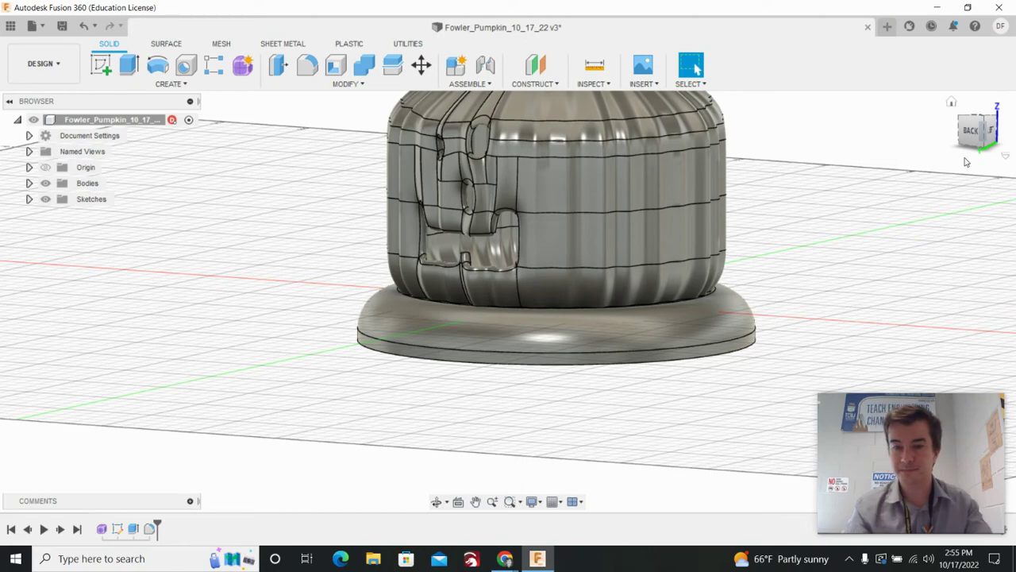
- Hide the pumpkin body and start a new sketch on the horizontal origin plane
{"action": "mouse_move", "coordinate": [985, 133]}
{"action": "left_mouse_down"}
{"action": "mouse_move", "coordinate": [913, 199]}
{"action": "mouse_move", "coordinate": [857, 286]}
{"action": "left_mouse_up"}
{"action": "scroll", "coordinate": [845, 272], "scroll_direction": "down", "scroll_amount": 5}
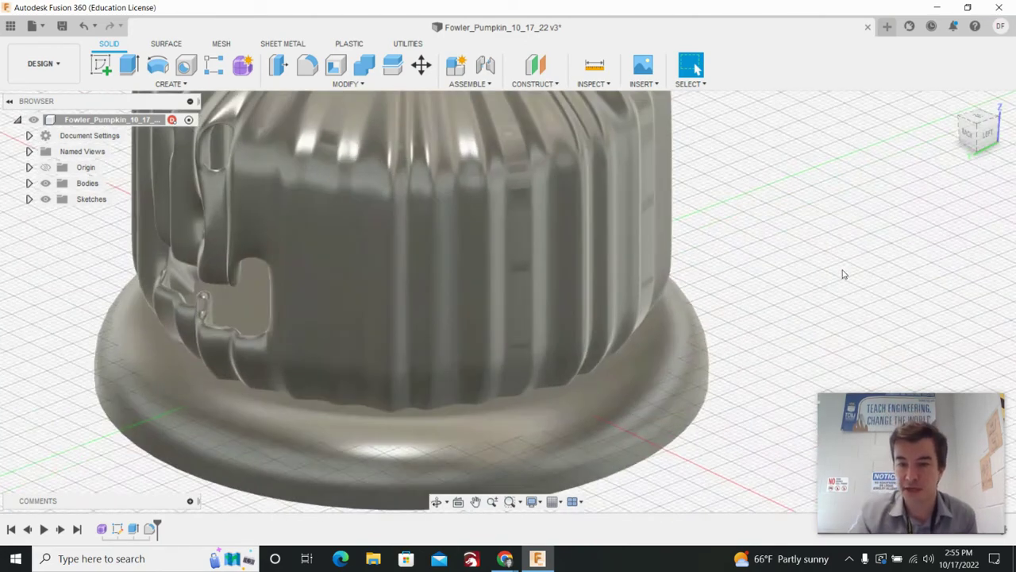
{"action": "middle_click_drag", "start_coordinate": [866, 261], "coordinate": [579, 306]}
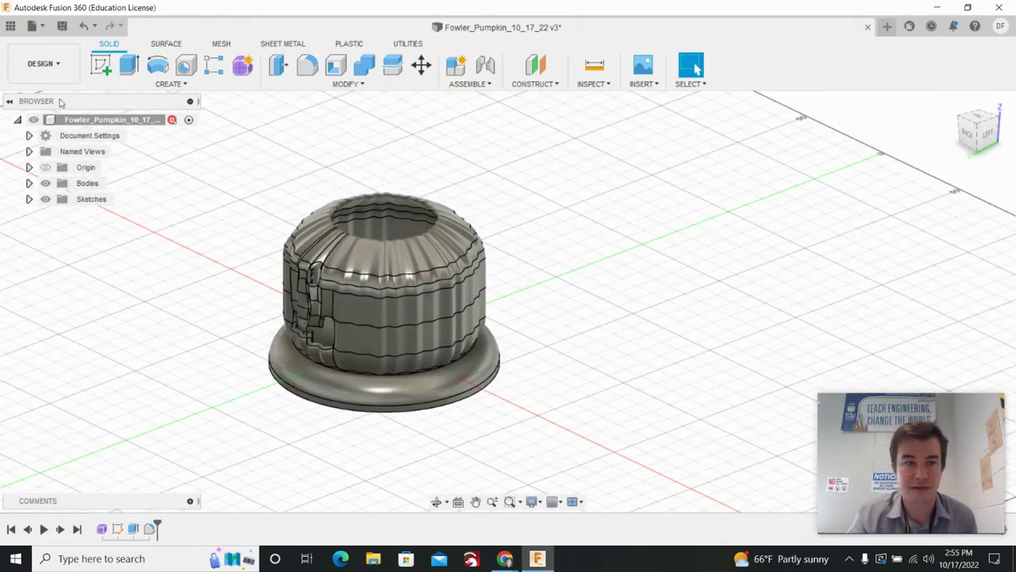
{"action": "left_click", "coordinate": [98, 67]}
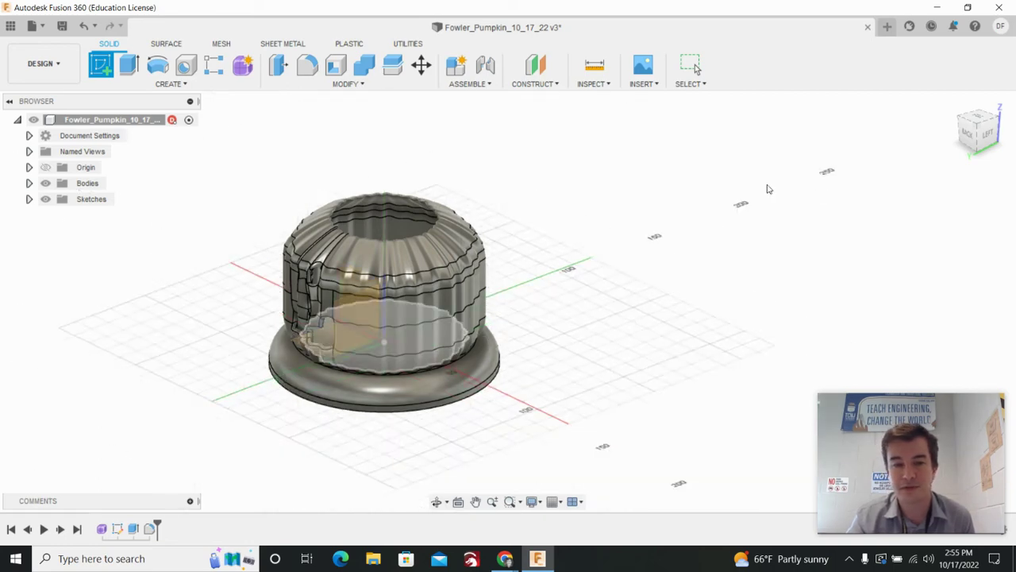
{"action": "left_click", "coordinate": [860, 164]}
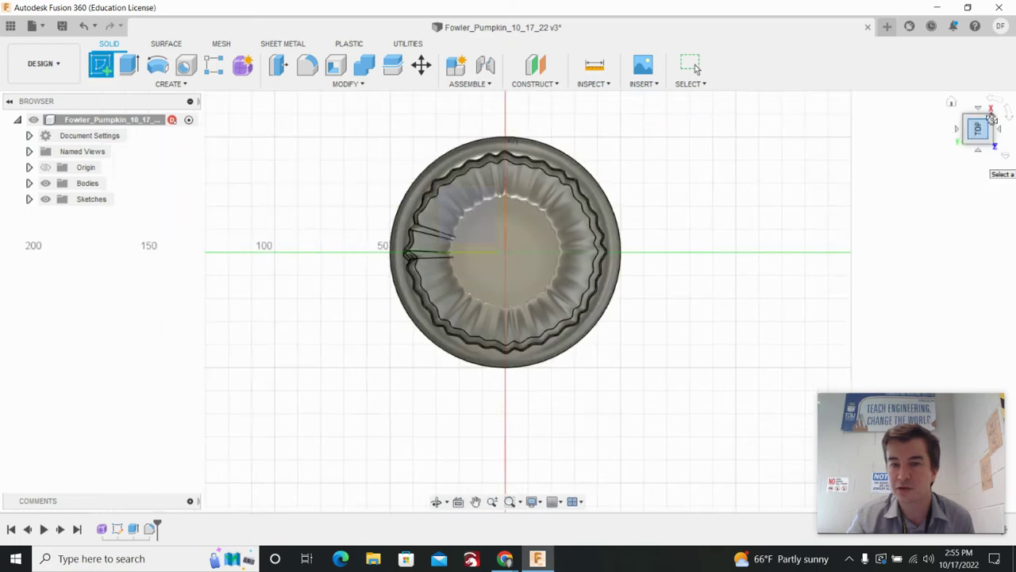
{"action": "left_click_drag", "start_coordinate": [991, 118], "coordinate": [970, 123]}
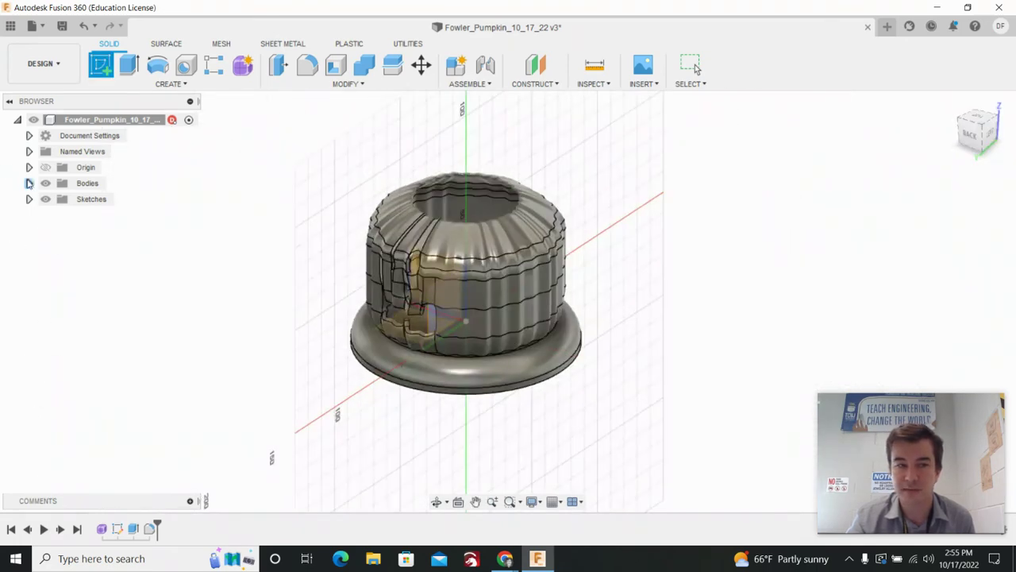
{"action": "left_click", "coordinate": [29, 184]}
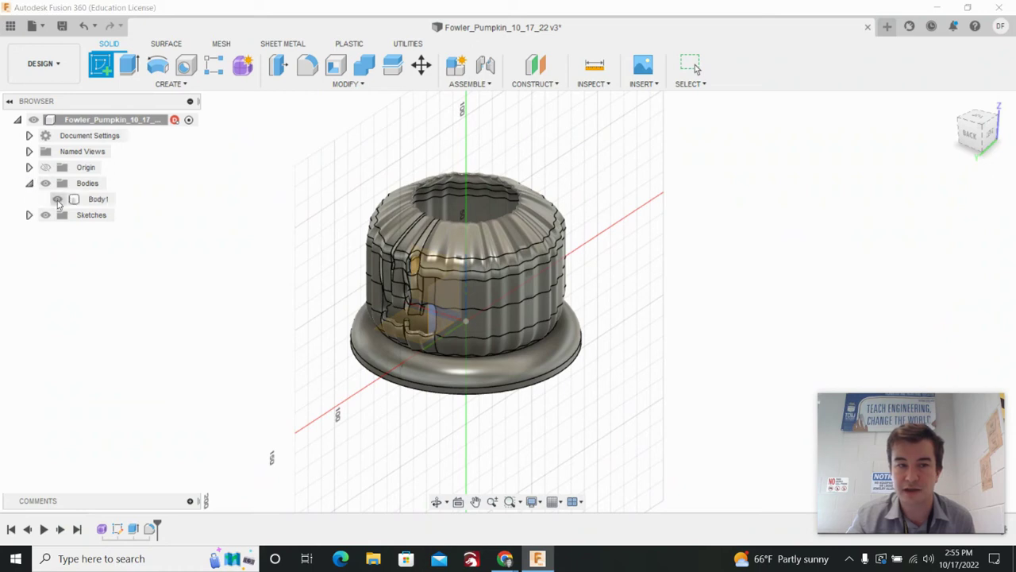
{"action": "left_click", "coordinate": [57, 200]}
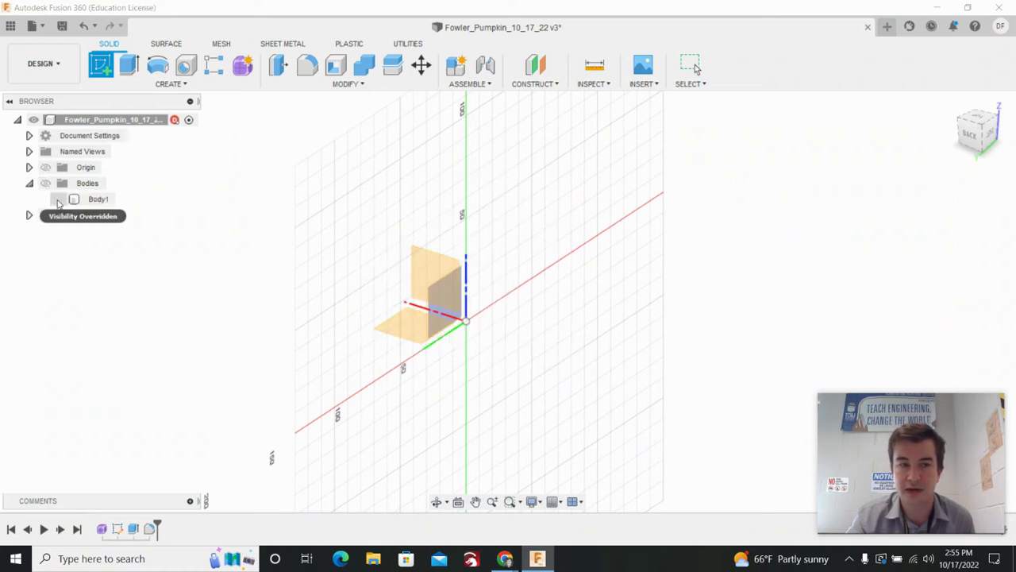
{"action": "left_click", "coordinate": [45, 183]}
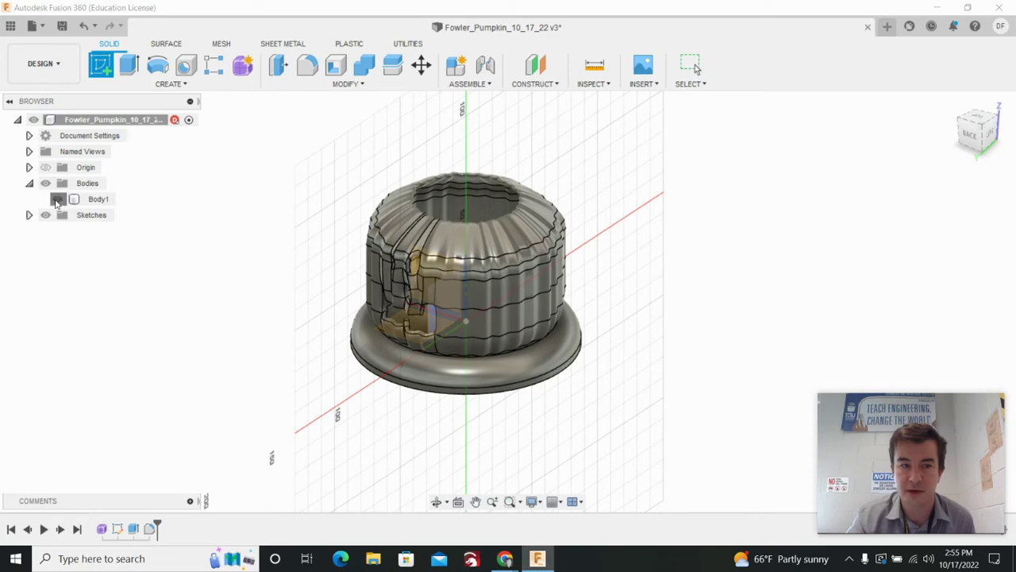
{"action": "left_click", "coordinate": [57, 200]}
{"action": "middle_click_drag", "start_coordinate": [341, 317], "coordinate": [405, 333], "text": "shift"}
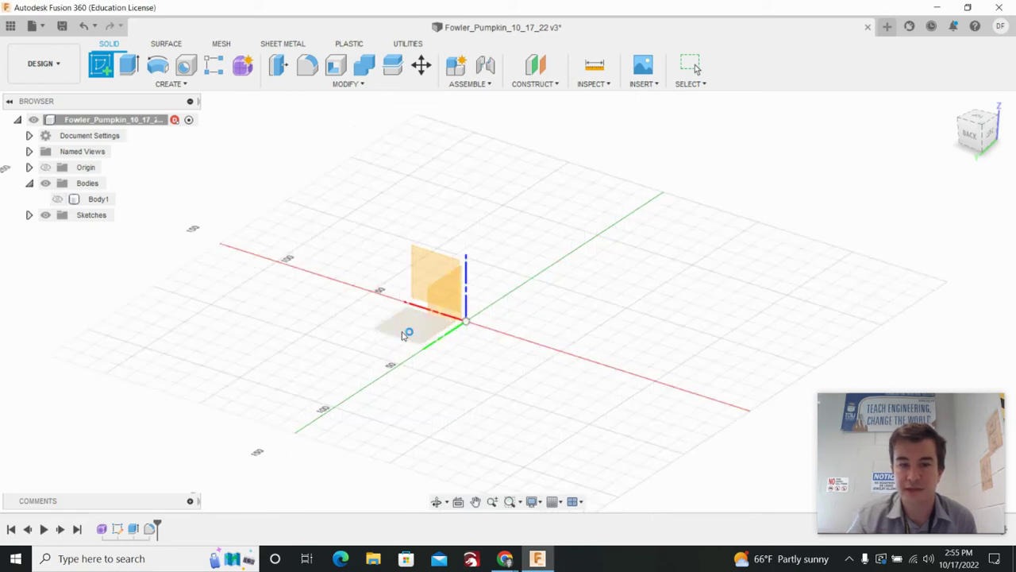
{"action": "left_click", "coordinate": [404, 333]}
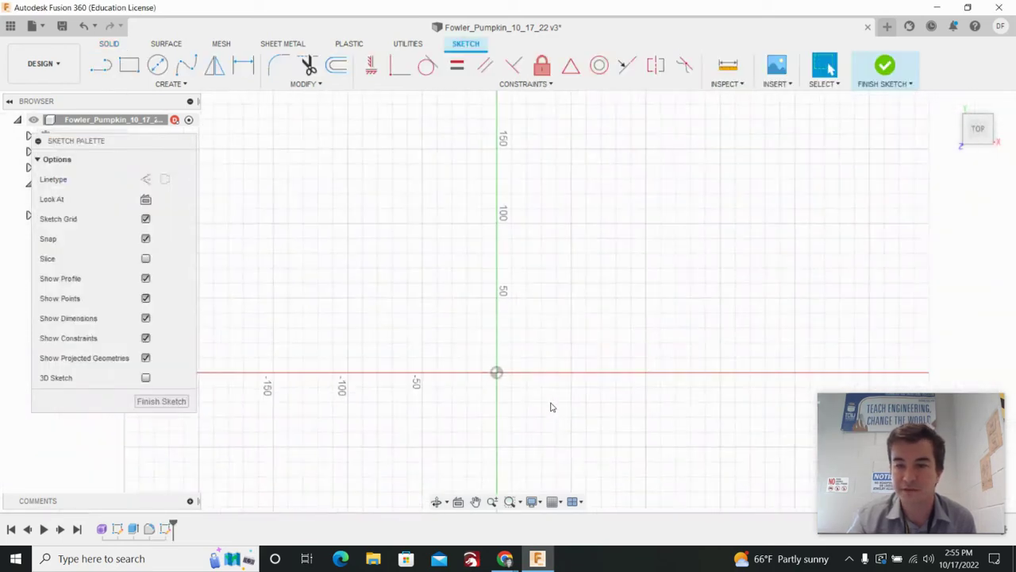
- Draw a 19.9 mm diameter circle centred on the X axis about 250 mm from the origin and finish the sketch
{"action": "scroll", "coordinate": [552, 406], "scroll_direction": "down", "scroll_amount": 2}
{"action": "mouse_move", "coordinate": [601, 390]}
{"action": "middle_mouse_down"}
{"action": "mouse_move", "coordinate": [601, 399]}
{"action": "mouse_move", "coordinate": [453, 377]}
{"action": "middle_mouse_up"}
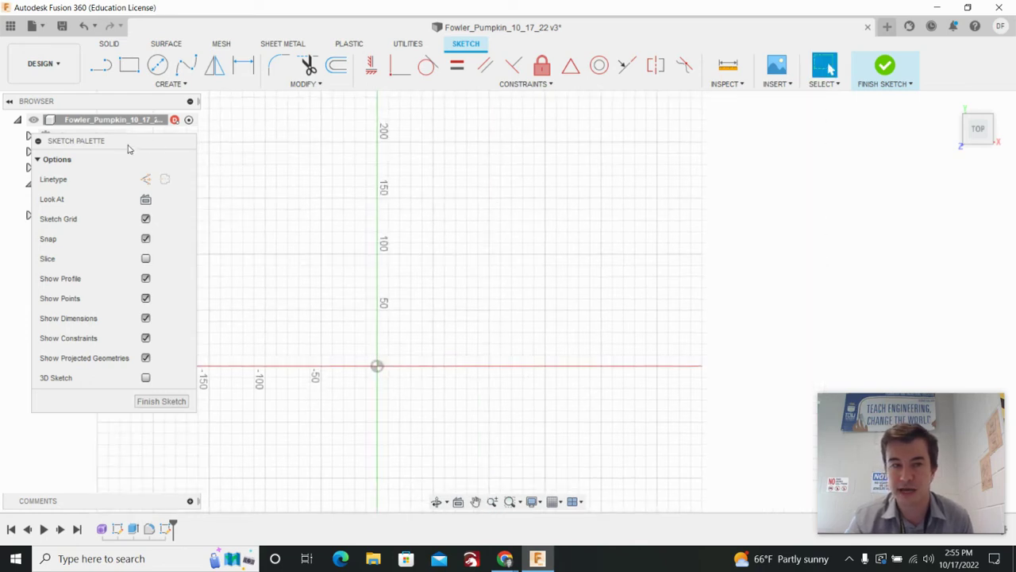
{"action": "mouse_move", "coordinate": [130, 148]}
{"action": "left_mouse_down"}
{"action": "mouse_move", "coordinate": [25, 208]}
{"action": "mouse_move", "coordinate": [46, 352]}
{"action": "left_mouse_up"}
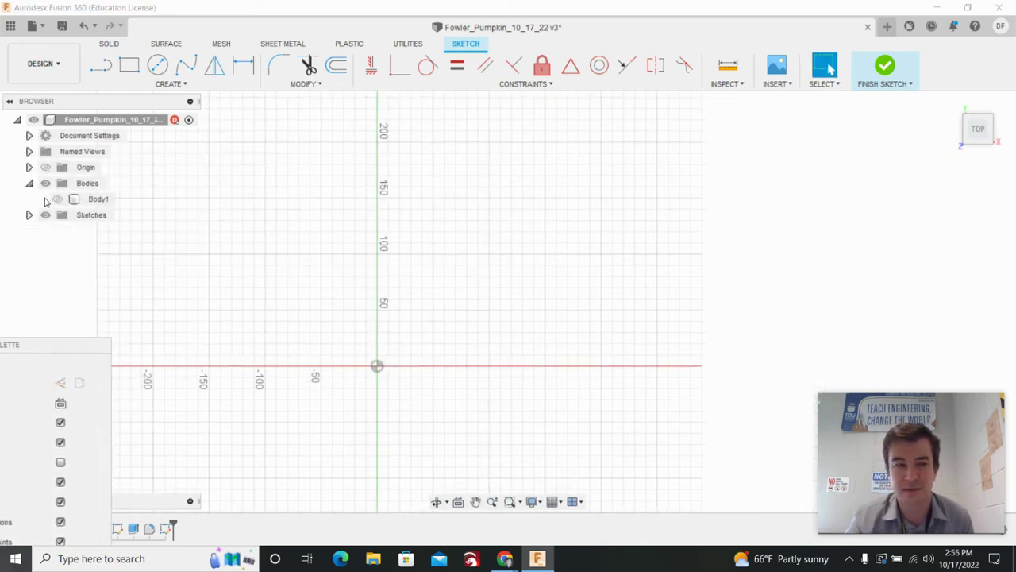
{"action": "left_click", "coordinate": [157, 65]}
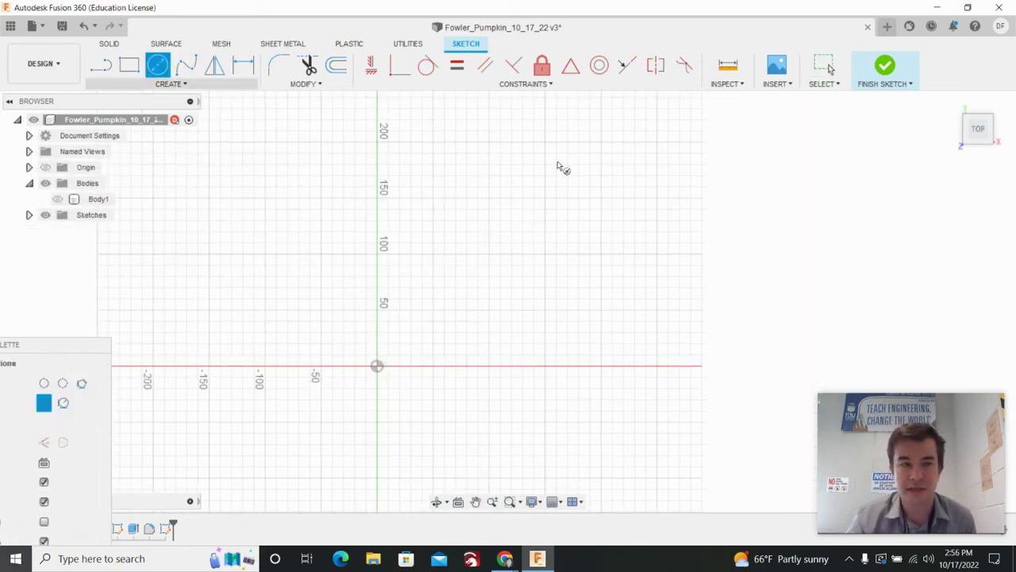
{"action": "left_click", "coordinate": [656, 366]}
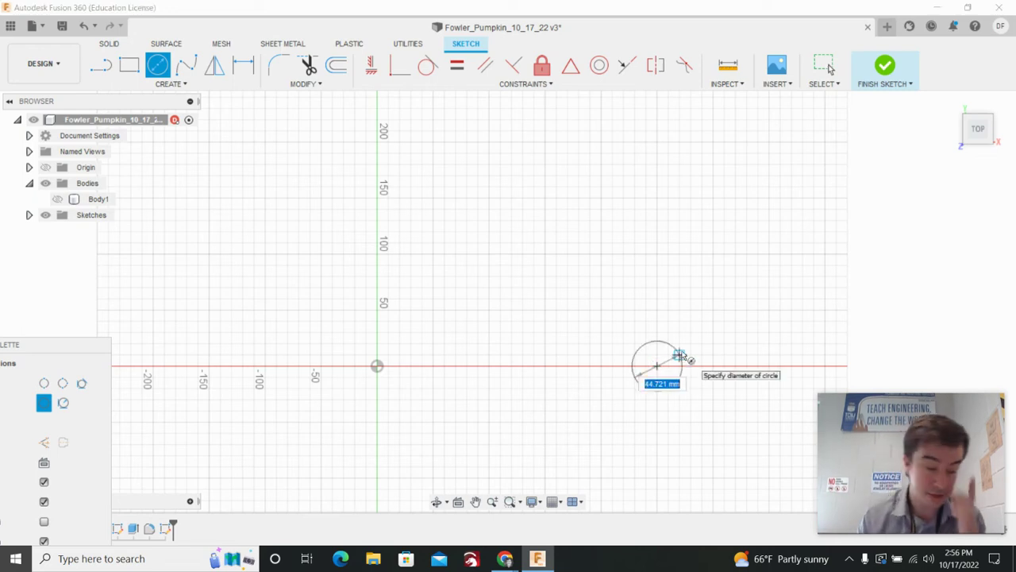
{"action": "type", "text": "19"}
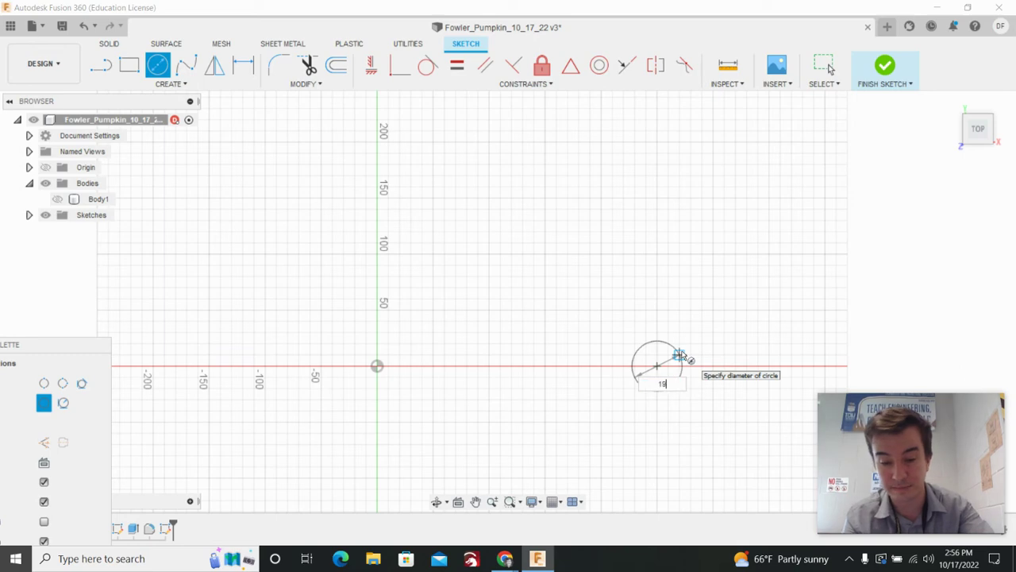
{"action": "type", "text": ".9"}
{"action": "key", "text": "Return"}
{"action": "key", "text": "Escape"}
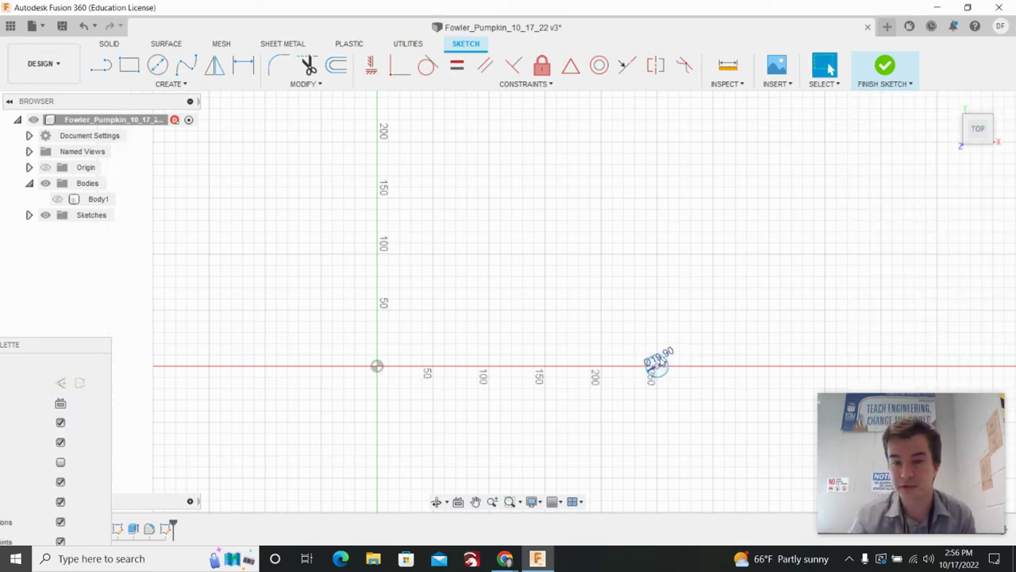
{"action": "scroll", "coordinate": [674, 362], "scroll_direction": "down", "scroll_amount": 3}
{"action": "scroll", "coordinate": [674, 362], "scroll_direction": "up", "scroll_amount": 3}
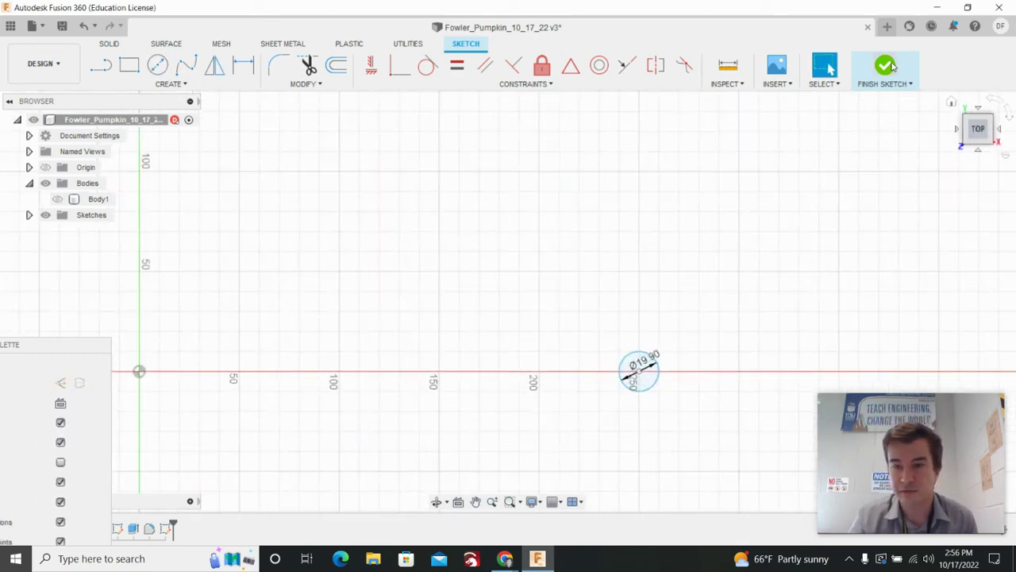
{"action": "left_click_drag", "start_coordinate": [974, 133], "coordinate": [975, 119]}
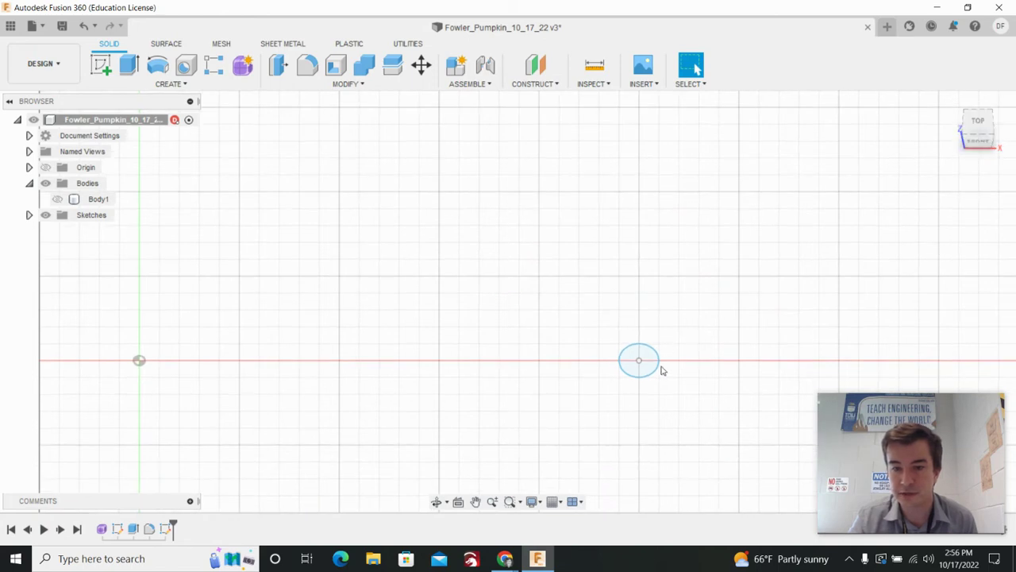
- Extrude the small circle 3.3 mm upward as a new body to form a thin disc
{"action": "left_click", "coordinate": [129, 64]}
{"action": "left_click", "coordinate": [640, 363]}
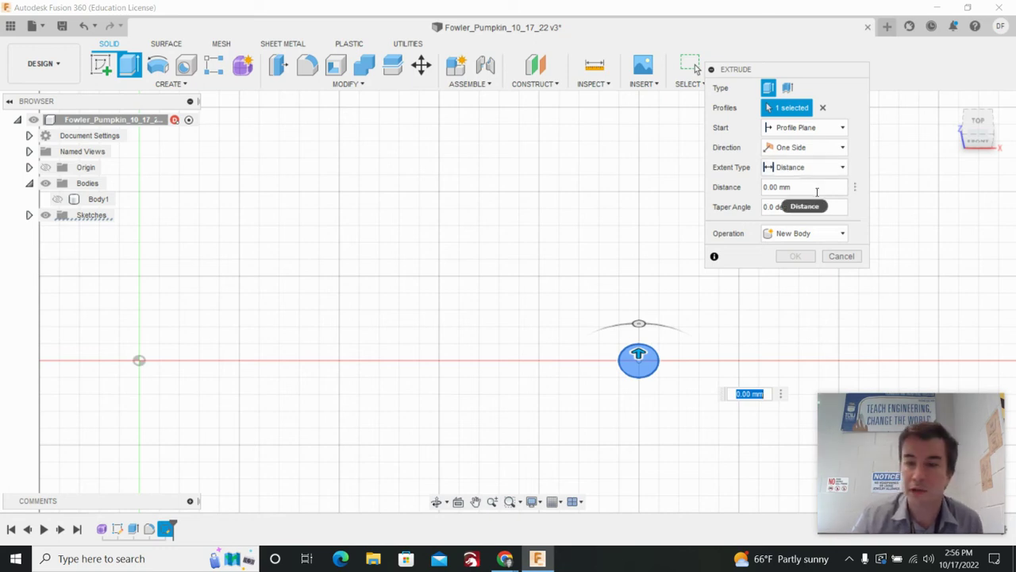
{"action": "left_click", "coordinate": [810, 187]}
{"action": "type", "text": "3.3"}
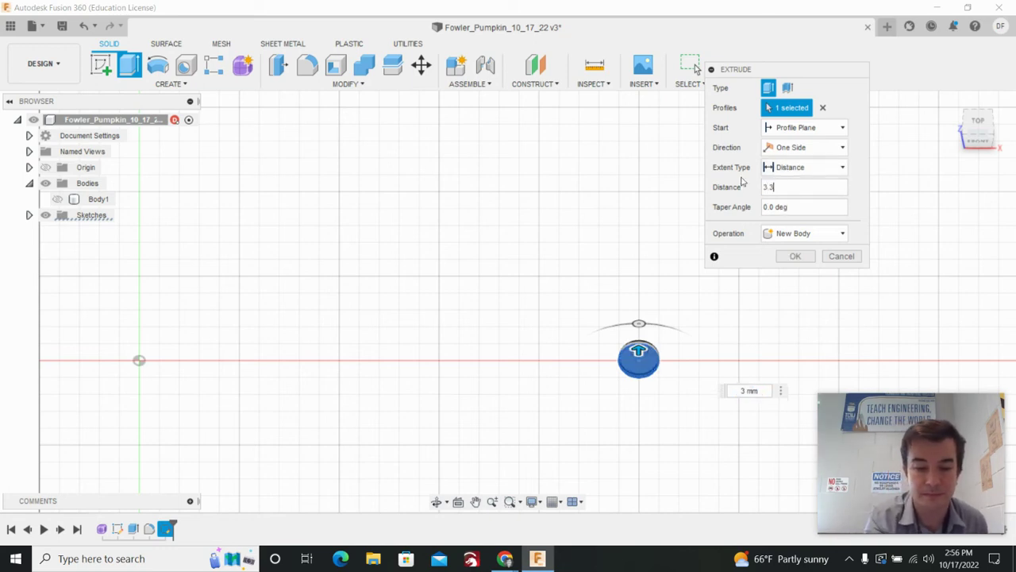
{"action": "key", "text": "Return"}
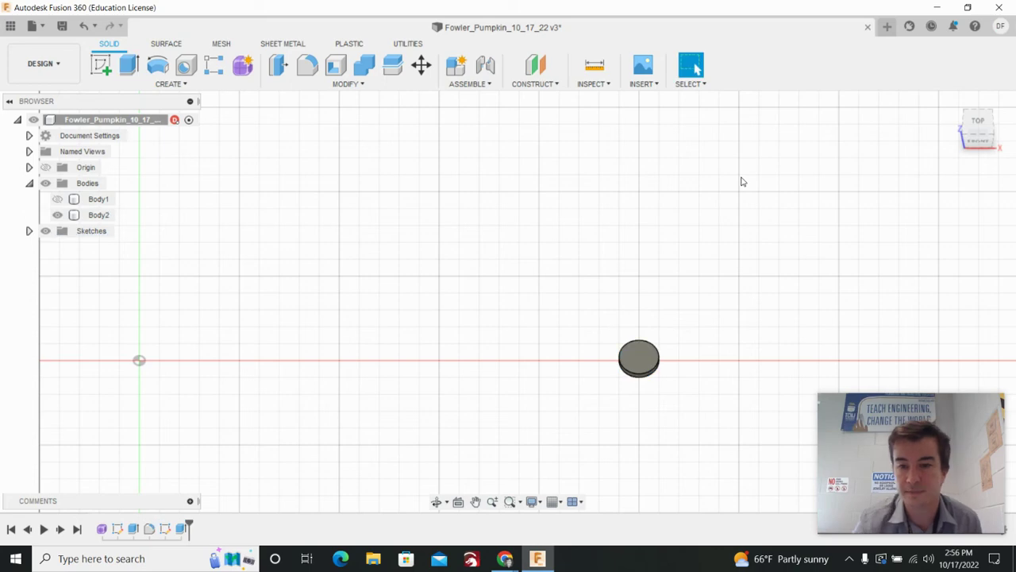
- Show the pumpkin body again and select the small disc's body beside it
{"action": "scroll", "coordinate": [688, 387], "scroll_direction": "up", "scroll_amount": 5}
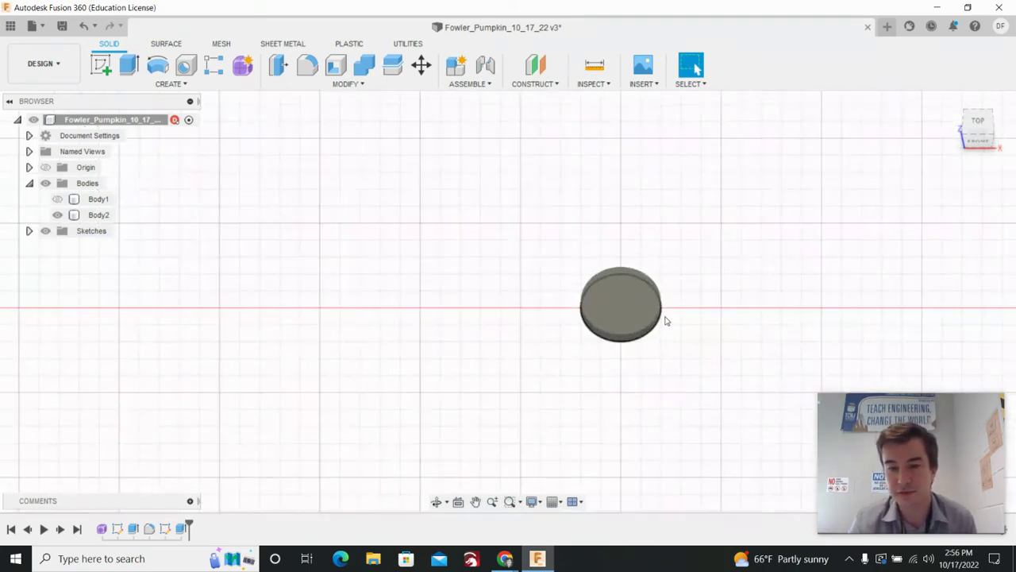
{"action": "left_click_drag", "start_coordinate": [968, 135], "coordinate": [984, 124]}
{"action": "scroll", "coordinate": [601, 284], "scroll_direction": "down", "scroll_amount": 3}
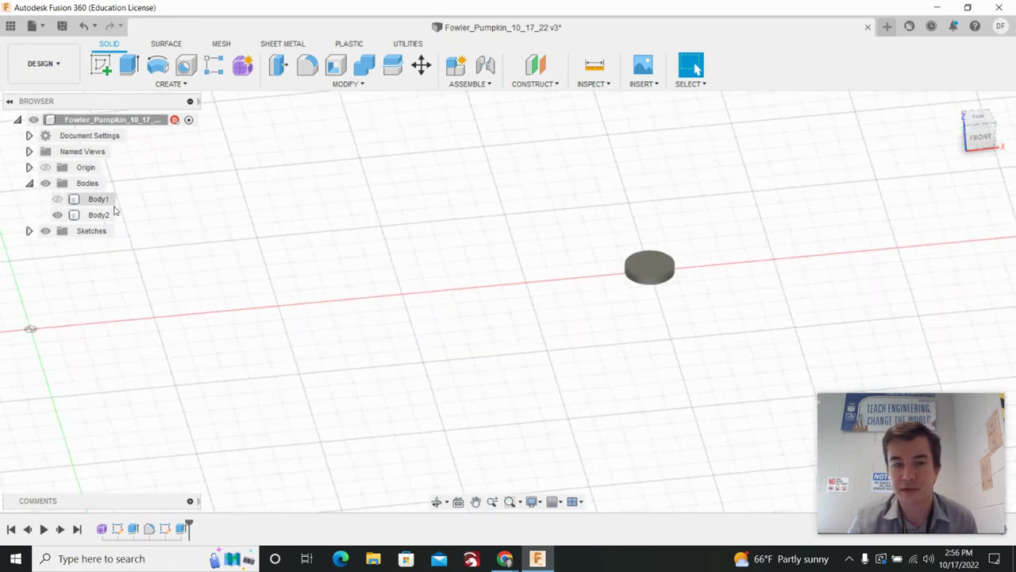
{"action": "left_click", "coordinate": [63, 200]}
{"action": "left_click", "coordinate": [60, 200]}
{"action": "scroll", "coordinate": [305, 342], "scroll_direction": "down", "scroll_amount": 2}
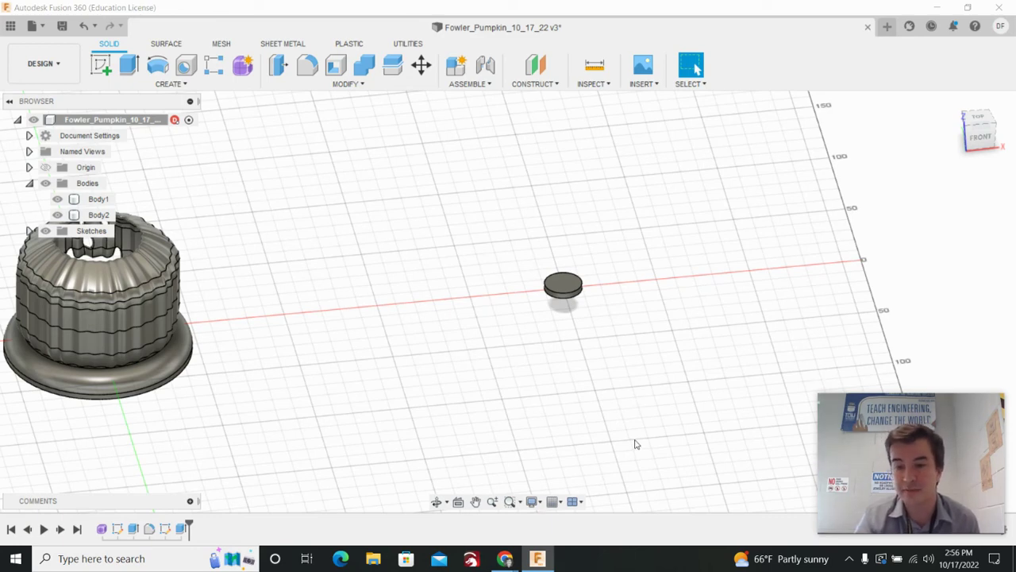
{"action": "left_click_drag", "start_coordinate": [624, 238], "coordinate": [486, 380]}
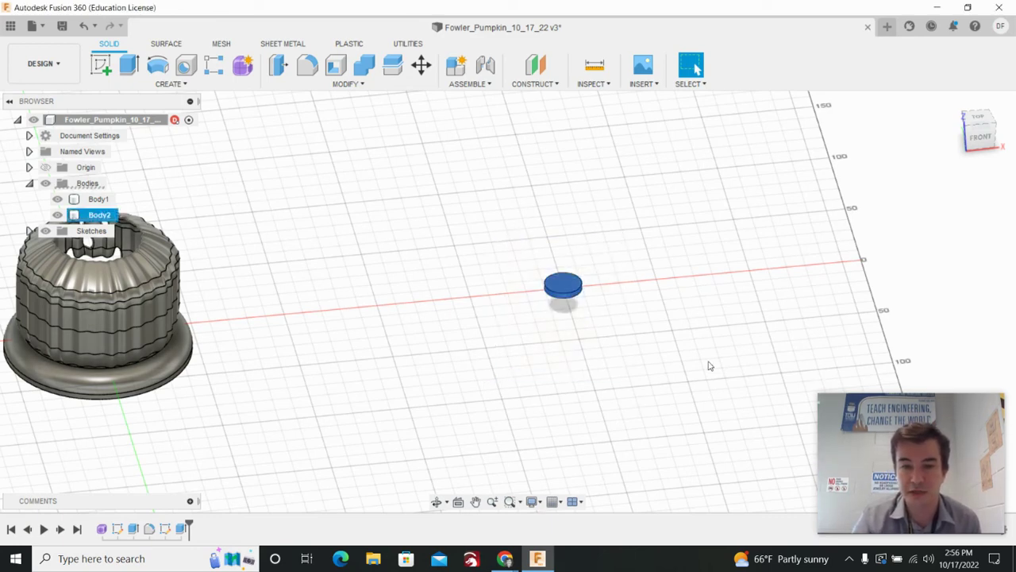
- Rename the jack-o'-lantern body as Pumpkin
{"action": "right_click", "coordinate": [562, 289]}
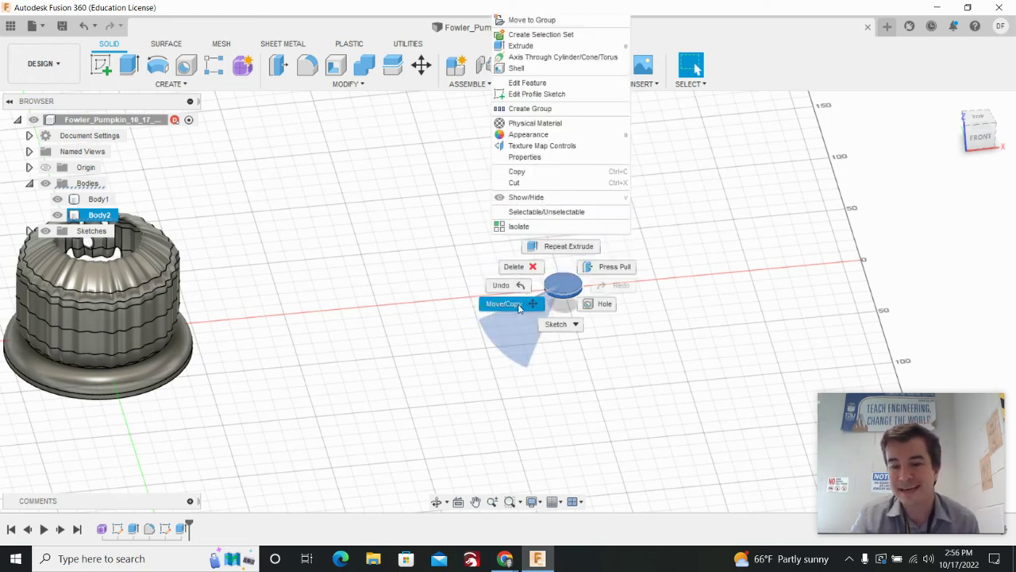
{"action": "left_click", "coordinate": [356, 405]}
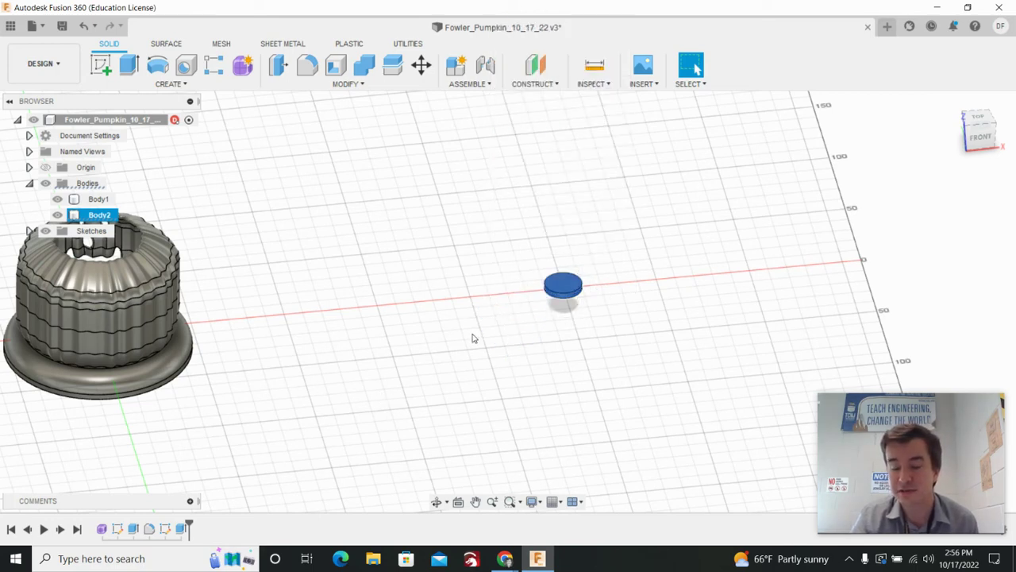
{"action": "left_click", "coordinate": [91, 204]}
{"action": "left_click", "coordinate": [97, 200]}
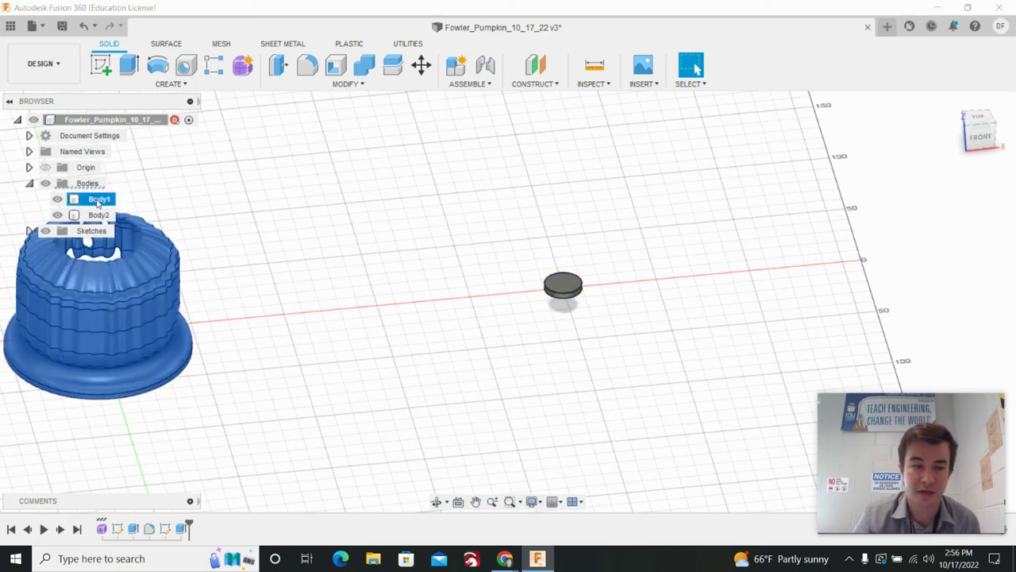
{"action": "right_click", "coordinate": [97, 201]}
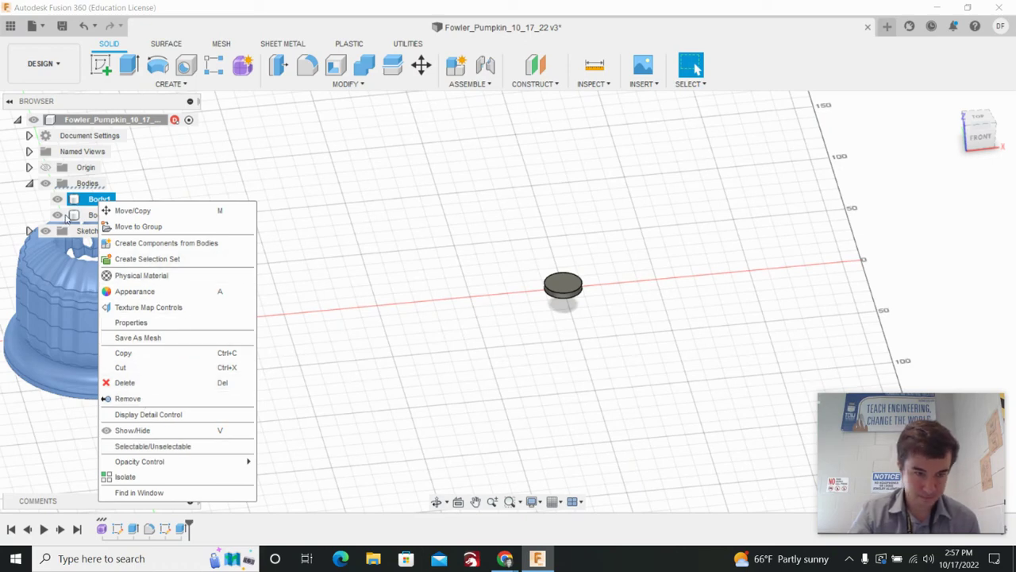
{"action": "double_click", "coordinate": [88, 200]}
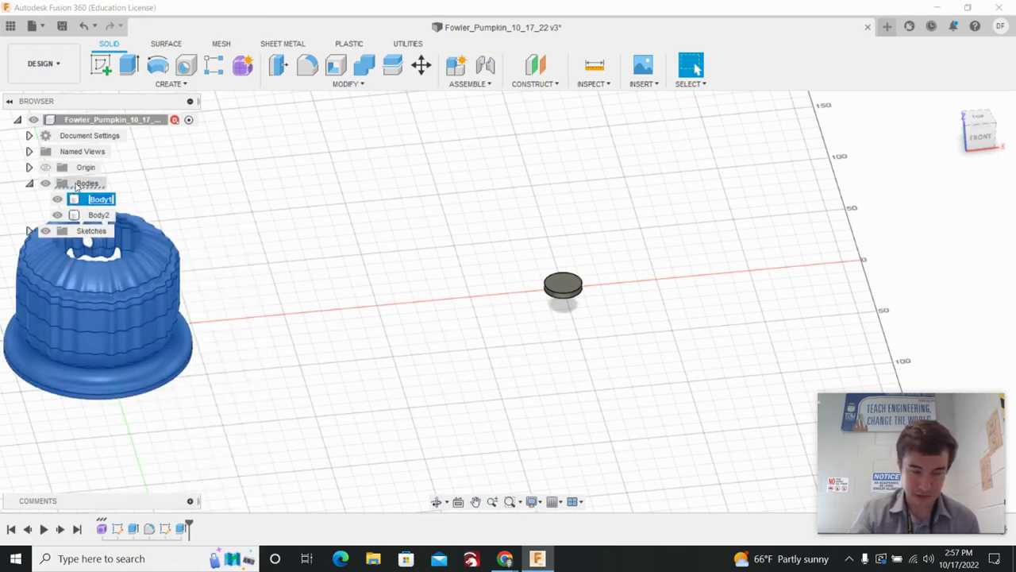
{"action": "key", "text": "BackSpace"}
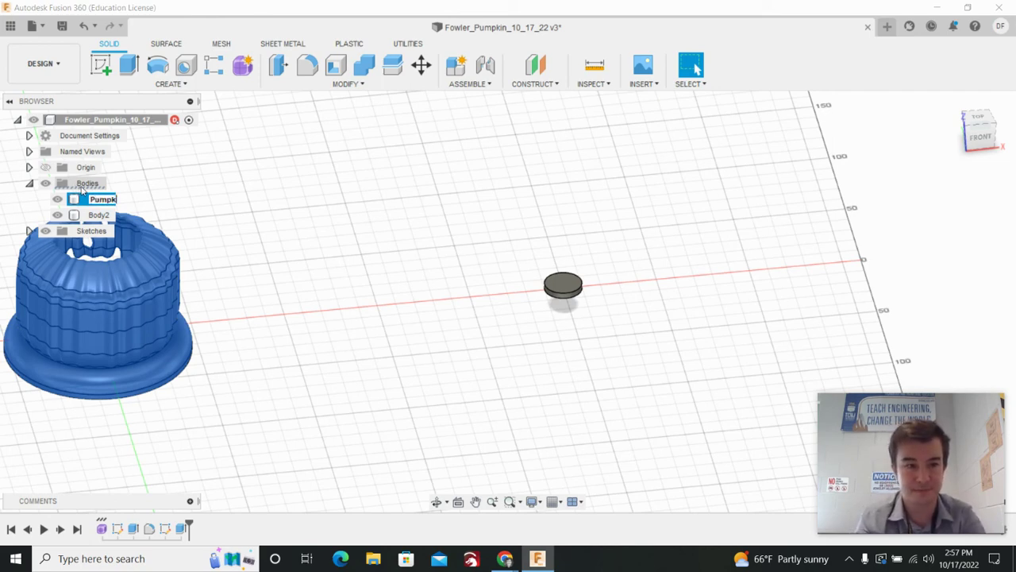
- Rename the small disc body as Battery_Template
{"action": "left_click", "coordinate": [99, 216]}
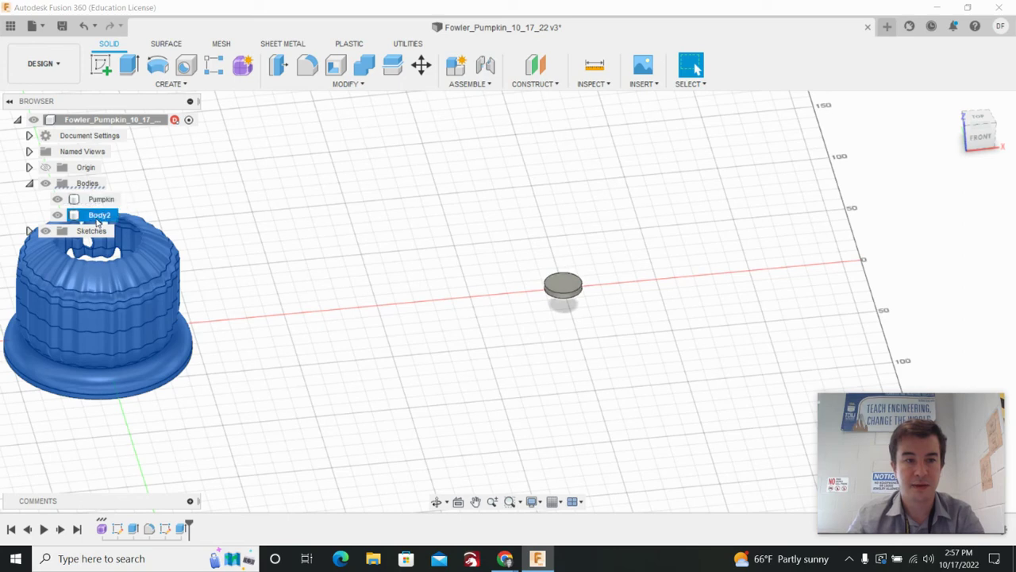
{"action": "double_click", "coordinate": [97, 221]}
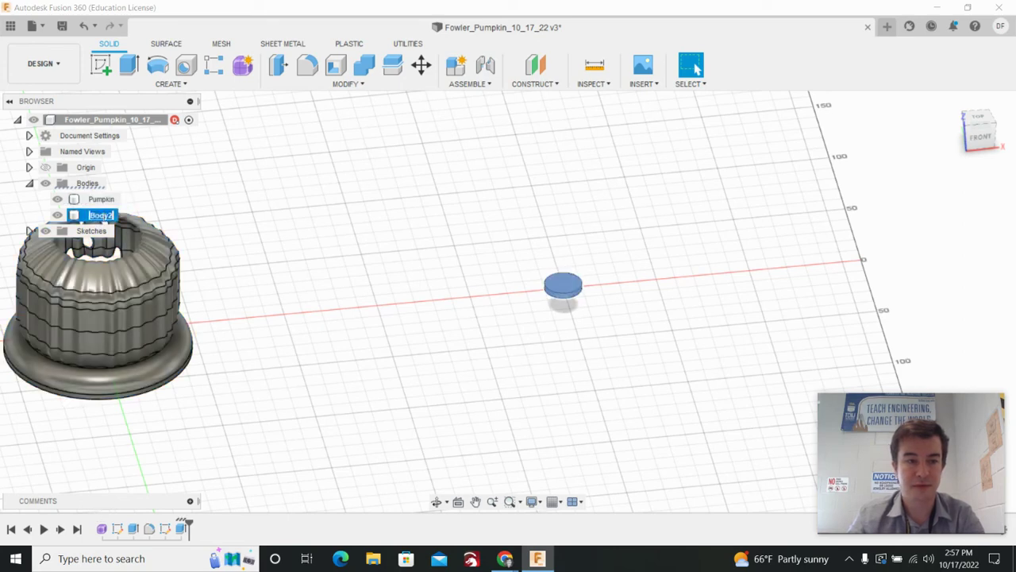
{"action": "type", "text": "Batter"}
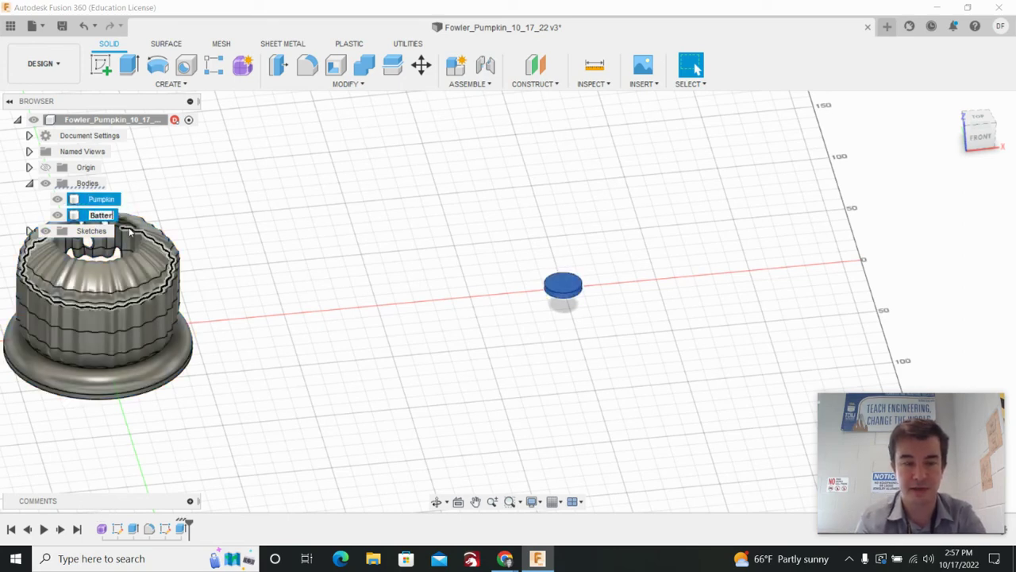
{"action": "type", "text": "y_Temp"}
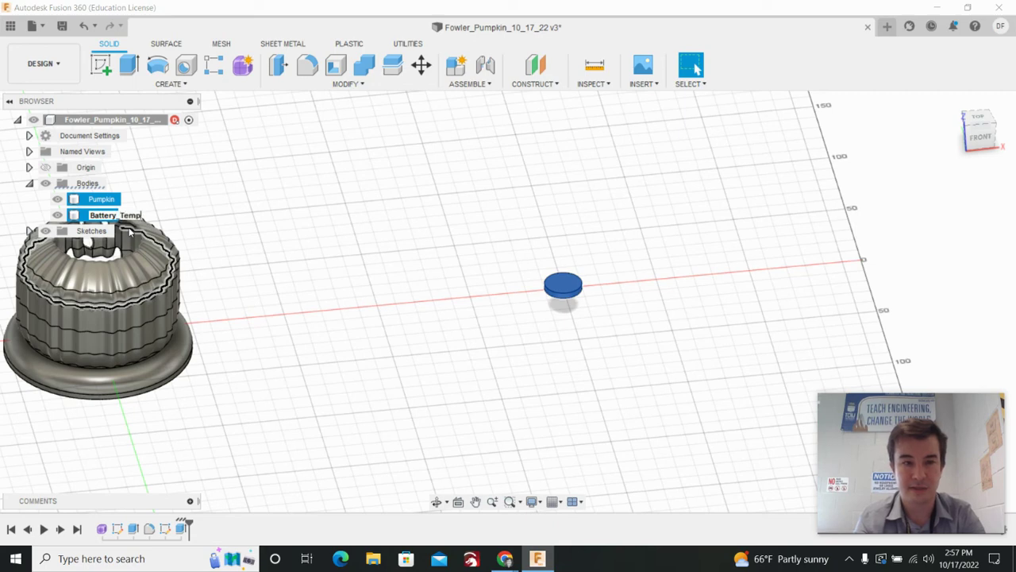
{"action": "type", "text": "late"}
{"action": "key", "text": "Return"}
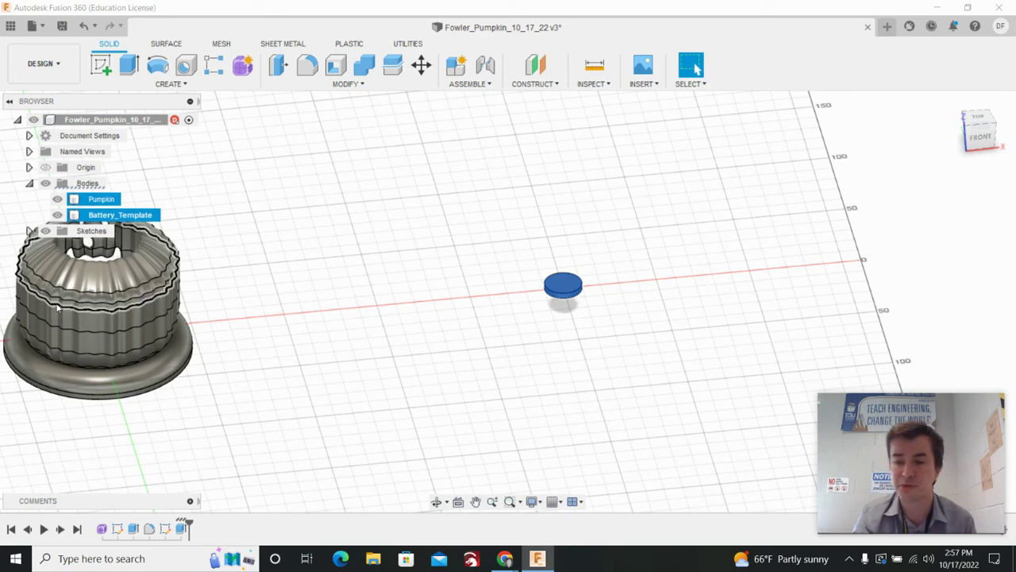
- Save the design with version description v3 and a milestone named "added fillet base, and battery template"
{"action": "left_click", "coordinate": [62, 26]}
{"action": "triple_click", "coordinate": [541, 261]}
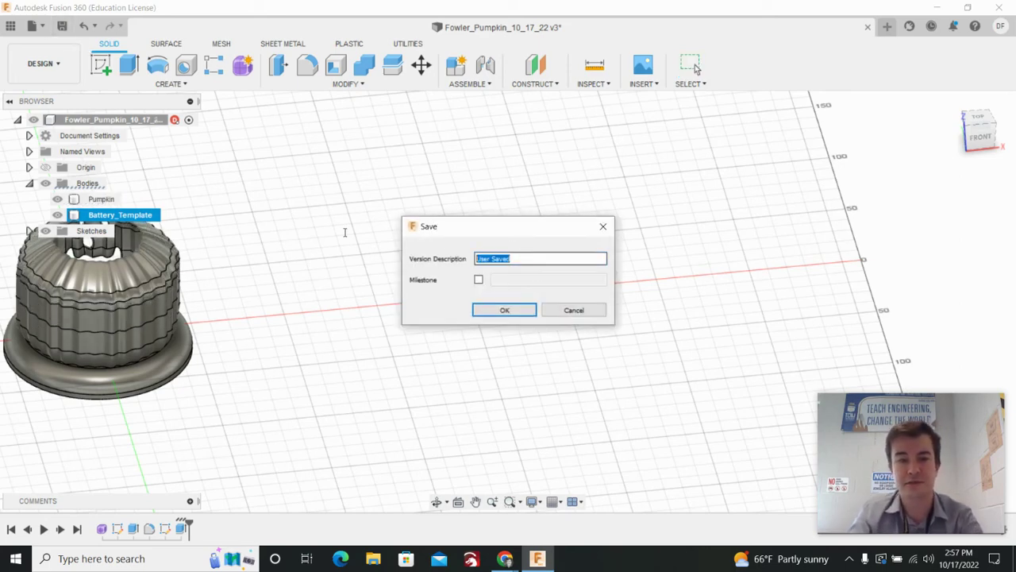
{"action": "type", "text": "v3"}
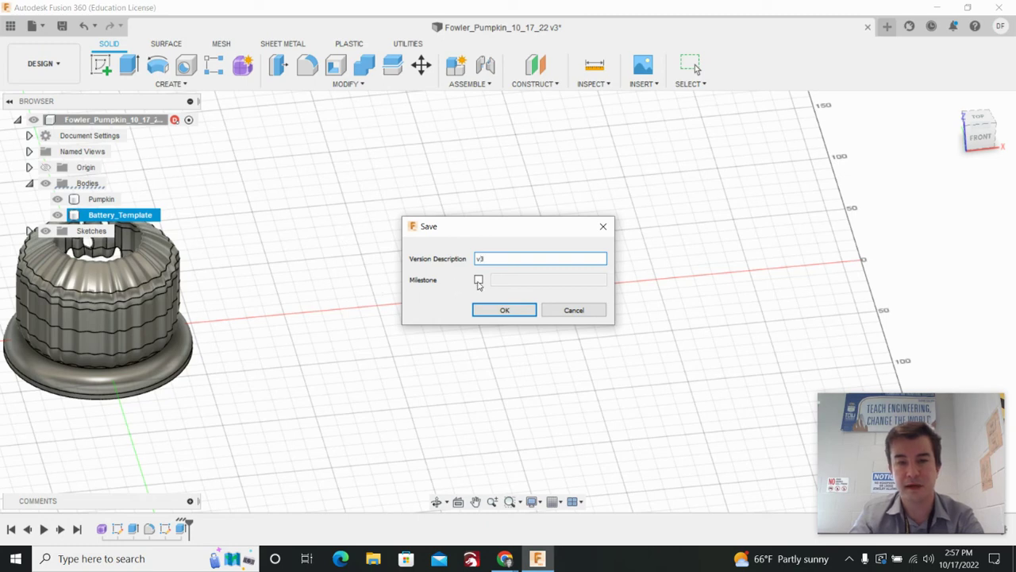
{"action": "left_click", "coordinate": [479, 280]}
{"action": "type", "text": "a"}
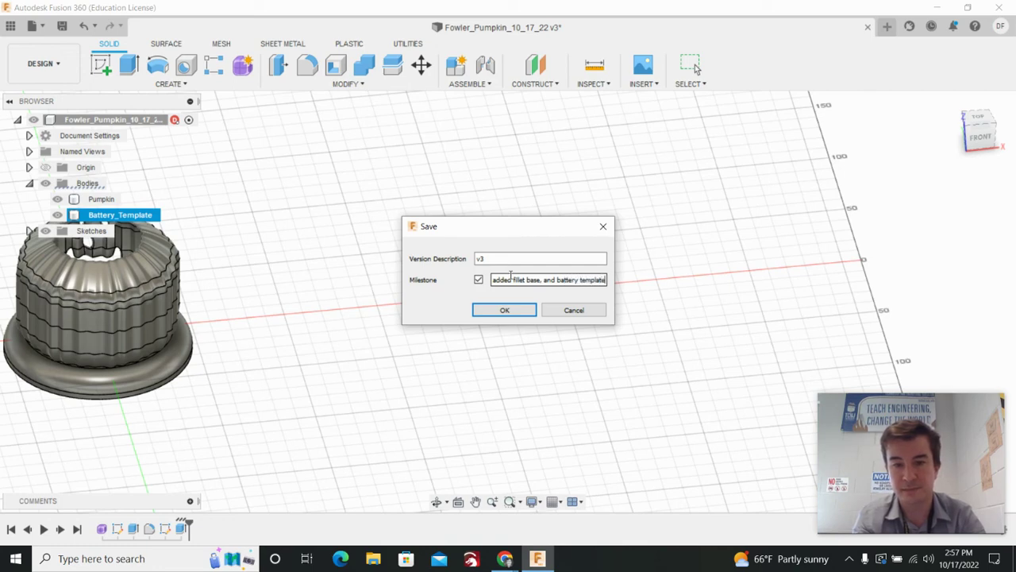
{"action": "key", "text": "Return"}
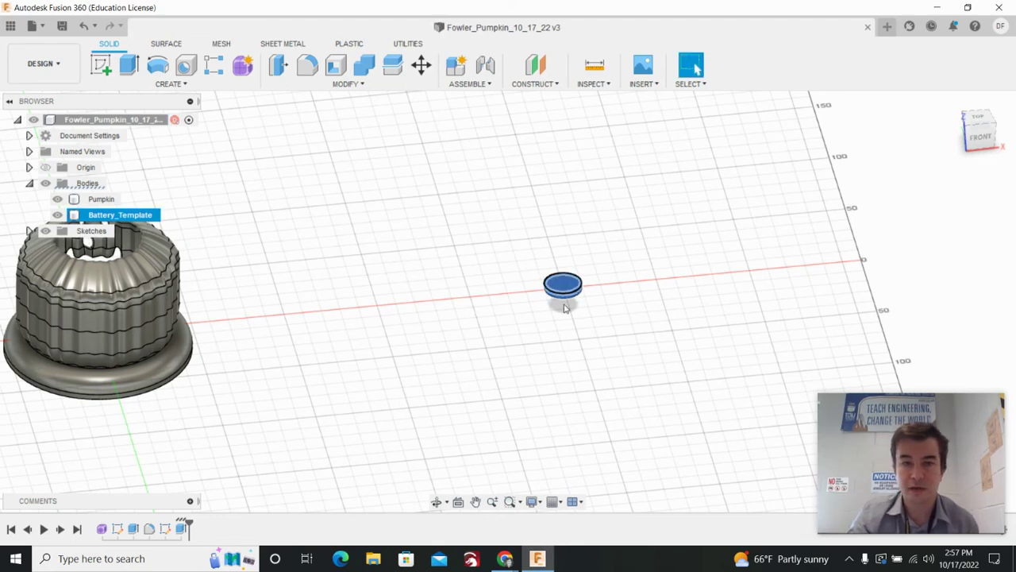
- Start moving the Battery_Template body and shift it -170 mm along X toward the pumpkin
{"action": "right_click", "coordinate": [565, 280]}
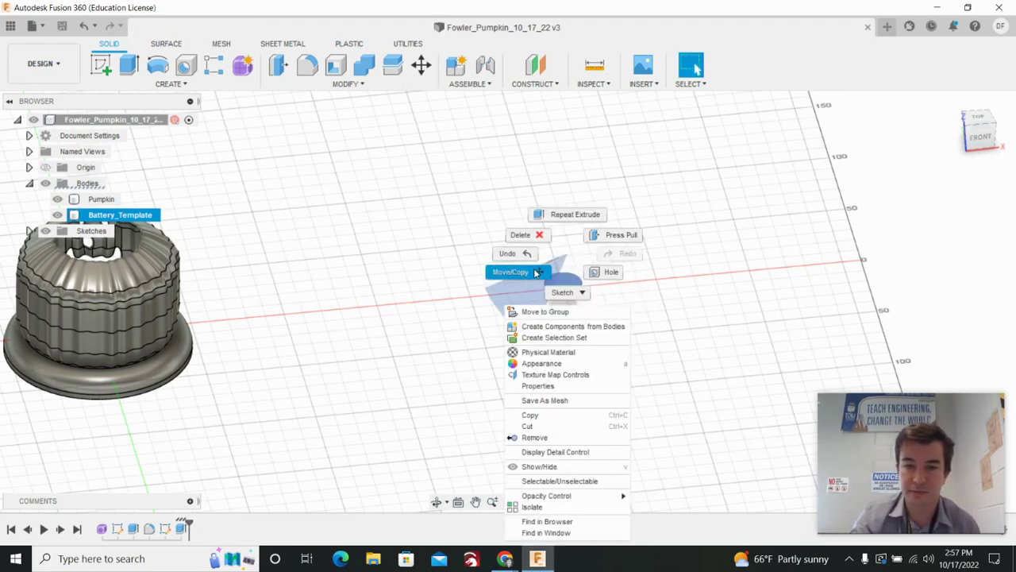
{"action": "left_click", "coordinate": [511, 272]}
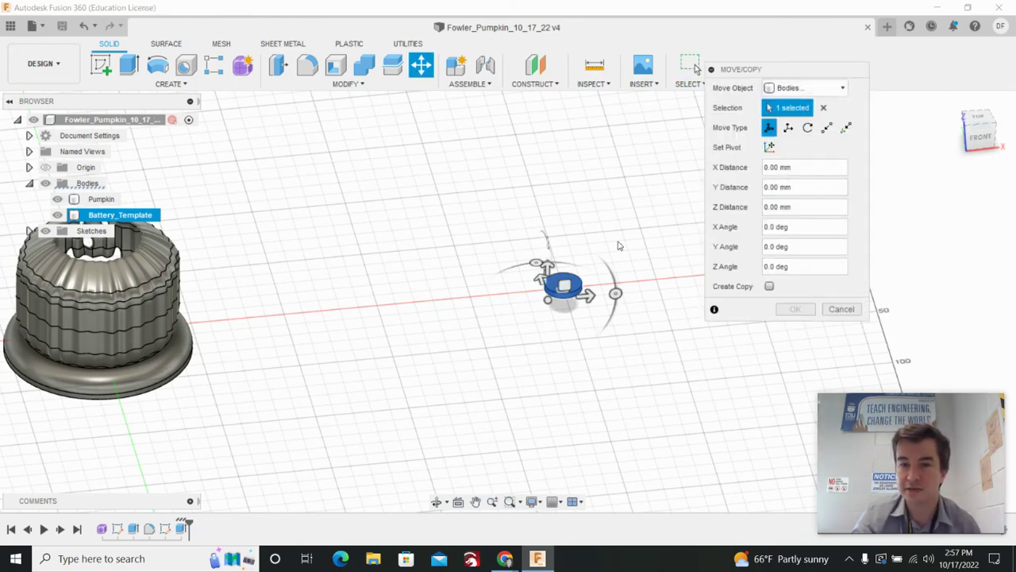
{"action": "left_click", "coordinate": [982, 121]}
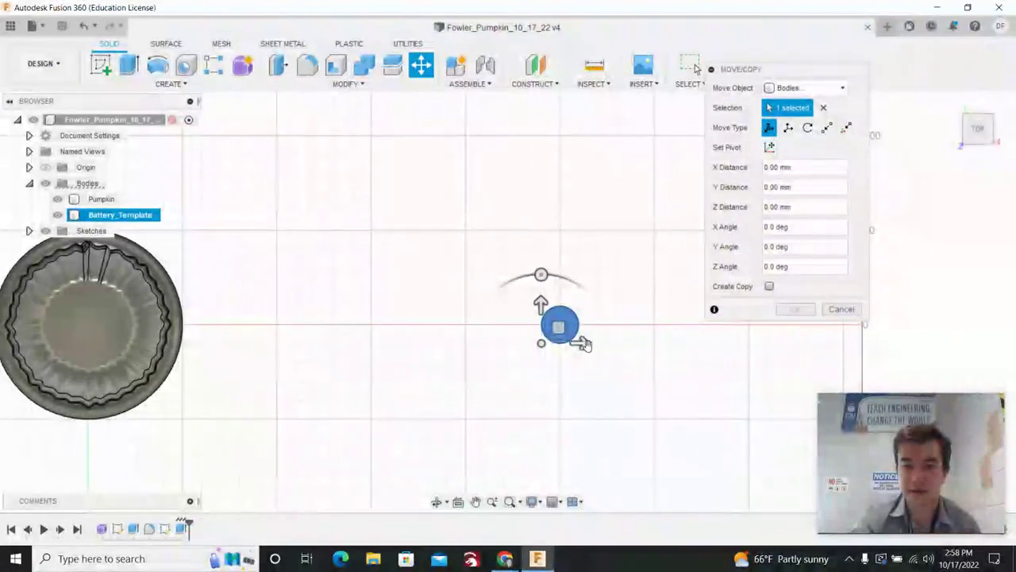
{"action": "left_click_drag", "start_coordinate": [583, 344], "coordinate": [262, 377]}
{"action": "left_click_drag", "start_coordinate": [977, 130], "coordinate": [991, 95]}
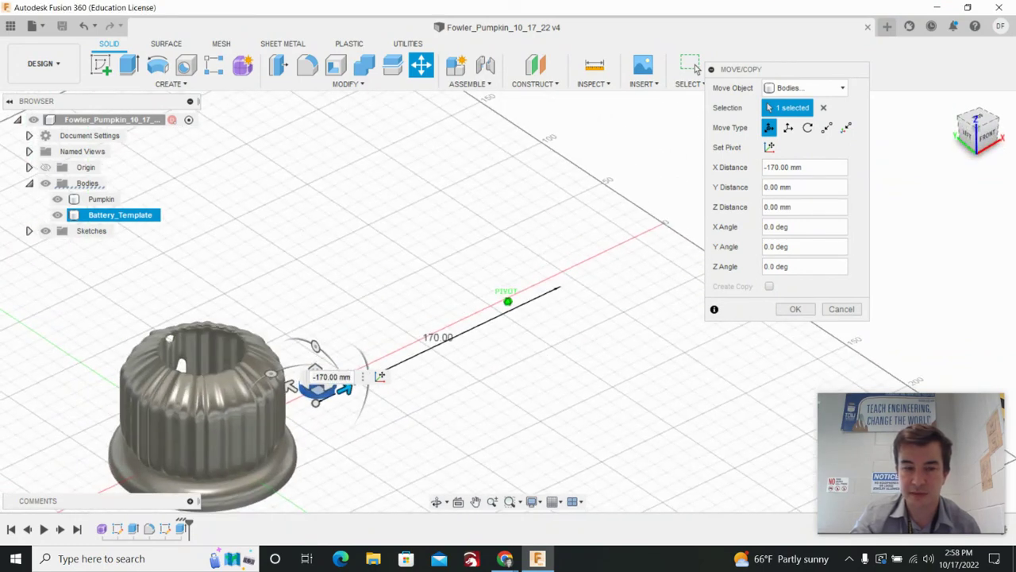
{"action": "left_click", "coordinate": [203, 374]}
{"action": "left_click", "coordinate": [274, 469]}
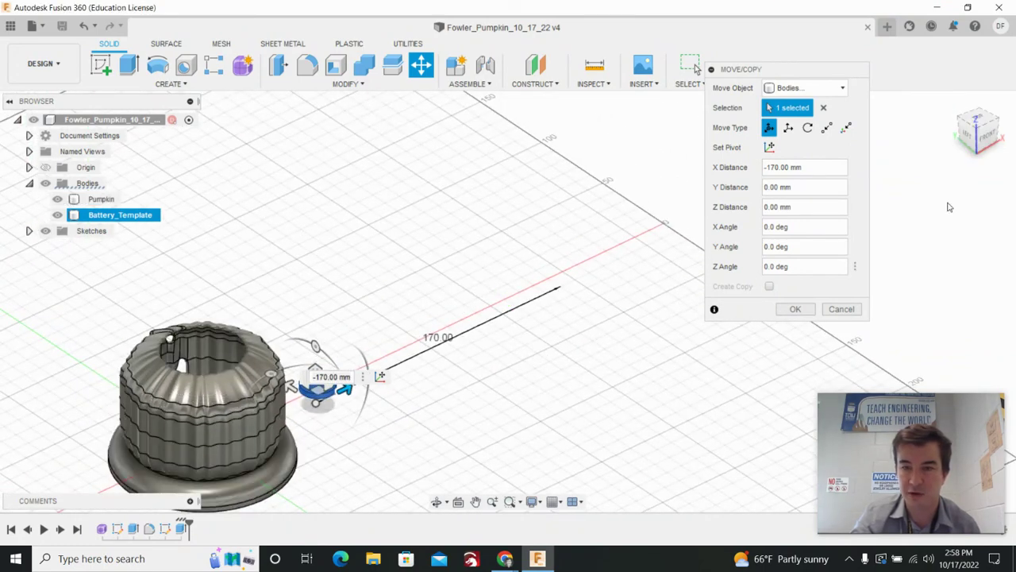
- Shift the battery template toward the pumpkin's front along Y and a further -80 mm along X, in line with the Y axis
{"action": "left_click", "coordinate": [975, 119]}
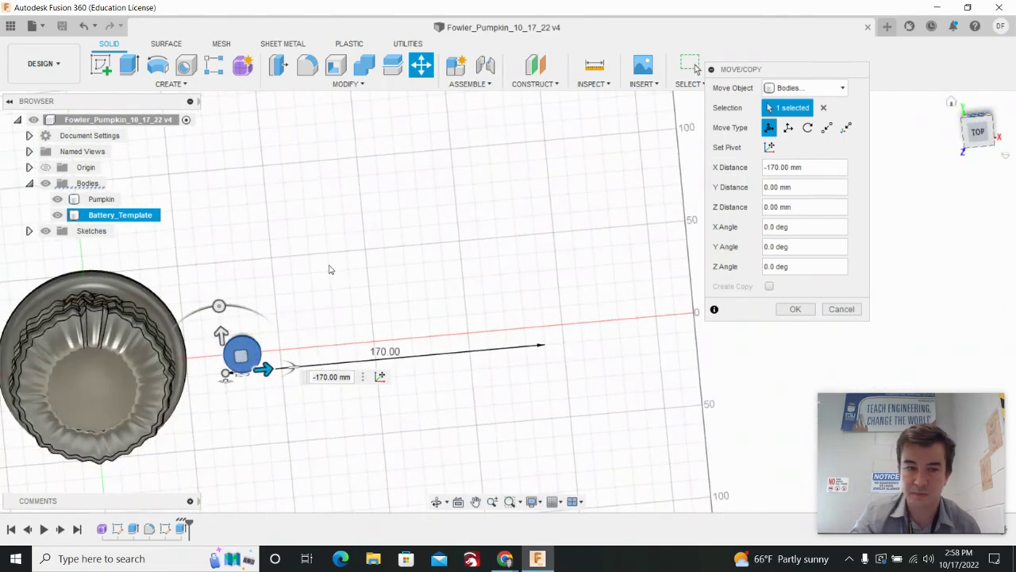
{"action": "left_click_drag", "start_coordinate": [220, 333], "coordinate": [232, 464]}
{"action": "middle_click_drag", "start_coordinate": [324, 413], "coordinate": [553, 247]}
{"action": "left_click_drag", "start_coordinate": [499, 324], "coordinate": [363, 336]}
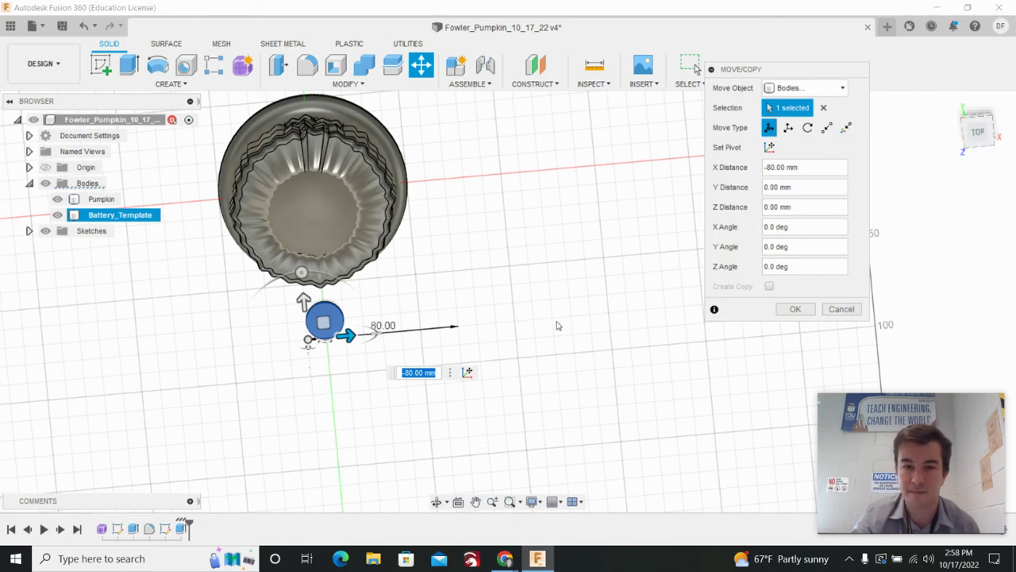
{"action": "middle_click_drag", "start_coordinate": [510, 293], "coordinate": [726, 339]}
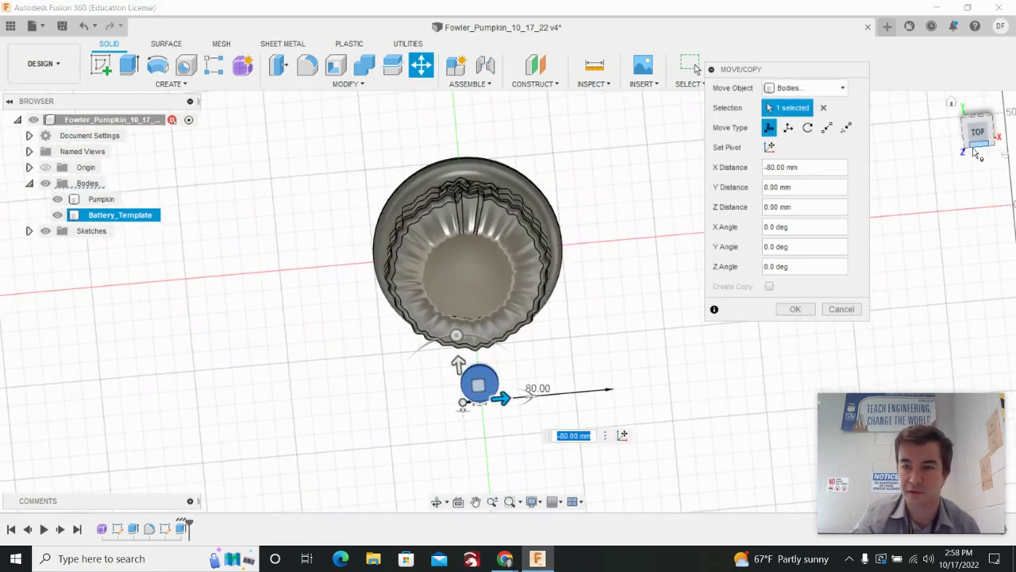
- Raise the battery template 10 mm along Z and move it 30 mm along Y into the pumpkin's front wall
{"action": "middle_click_drag", "start_coordinate": [696, 70], "coordinate": [479, 393], "text": "shift"}
{"action": "left_click_drag", "start_coordinate": [417, 296], "coordinate": [415, 275]}
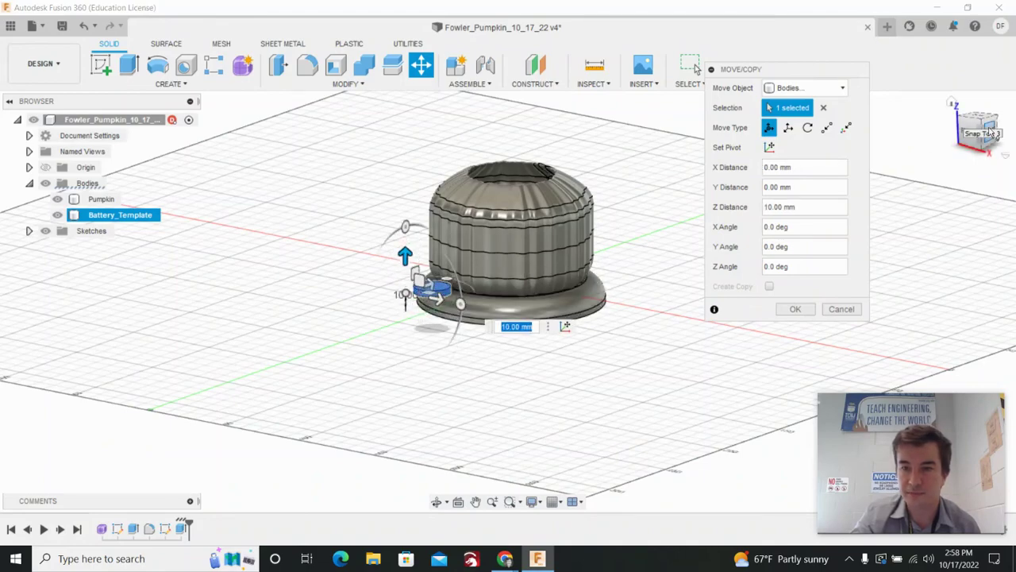
{"action": "middle_click_drag", "start_coordinate": [961, 143], "coordinate": [473, 256], "text": "shift"}
{"action": "scroll", "coordinate": [431, 236], "scroll_direction": "up", "scroll_amount": 3}
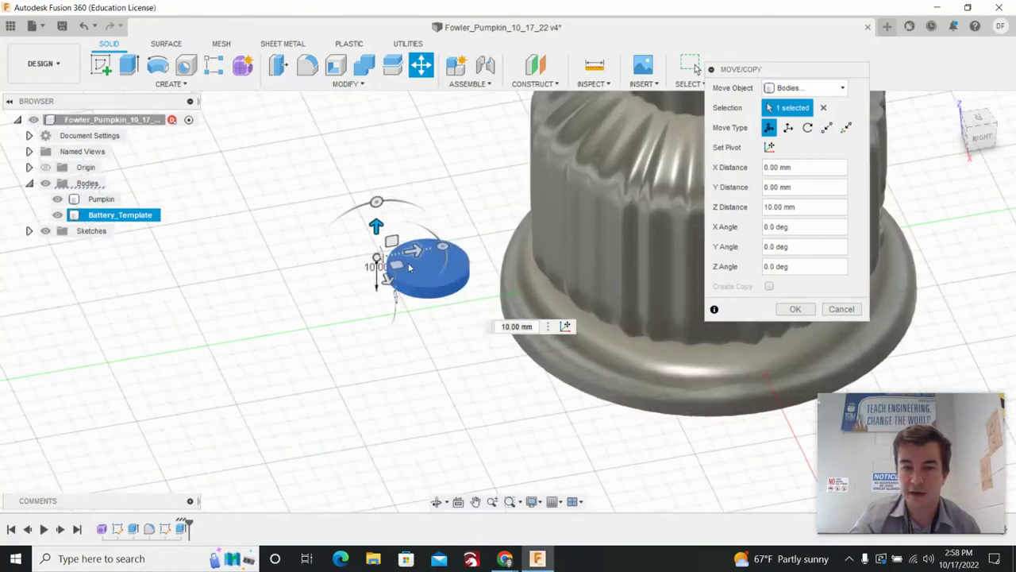
{"action": "left_click_drag", "start_coordinate": [412, 253], "coordinate": [539, 237]}
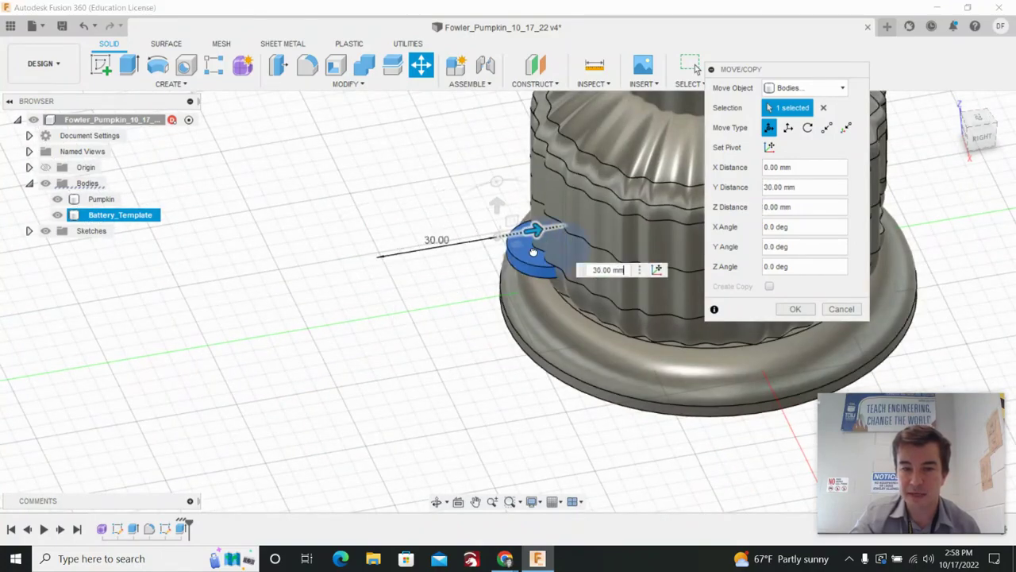
- Lower the battery template 7 mm along Z so it sits near the top of the rounded base
{"action": "left_click_drag", "start_coordinate": [978, 131], "coordinate": [1015, 133]}
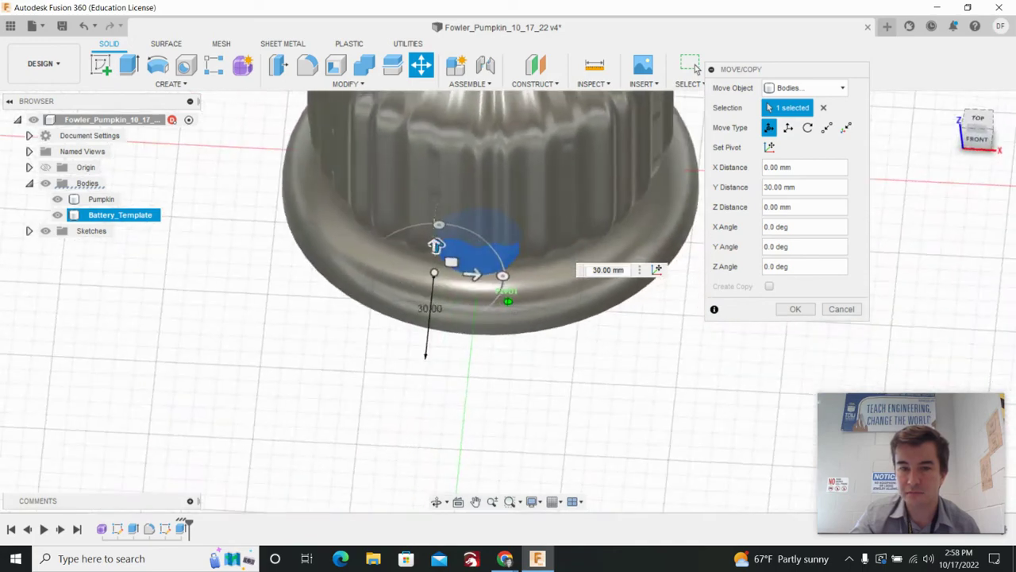
{"action": "scroll", "coordinate": [507, 260], "scroll_direction": "down", "scroll_amount": 3}
{"action": "scroll", "coordinate": [508, 264], "scroll_direction": "up", "scroll_amount": 5}
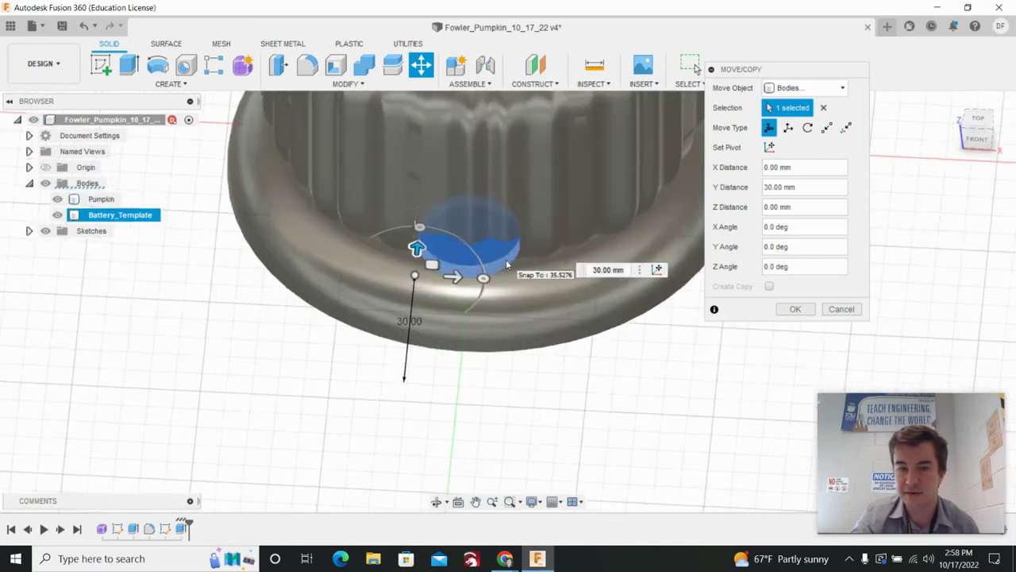
{"action": "left_click", "coordinate": [977, 139]}
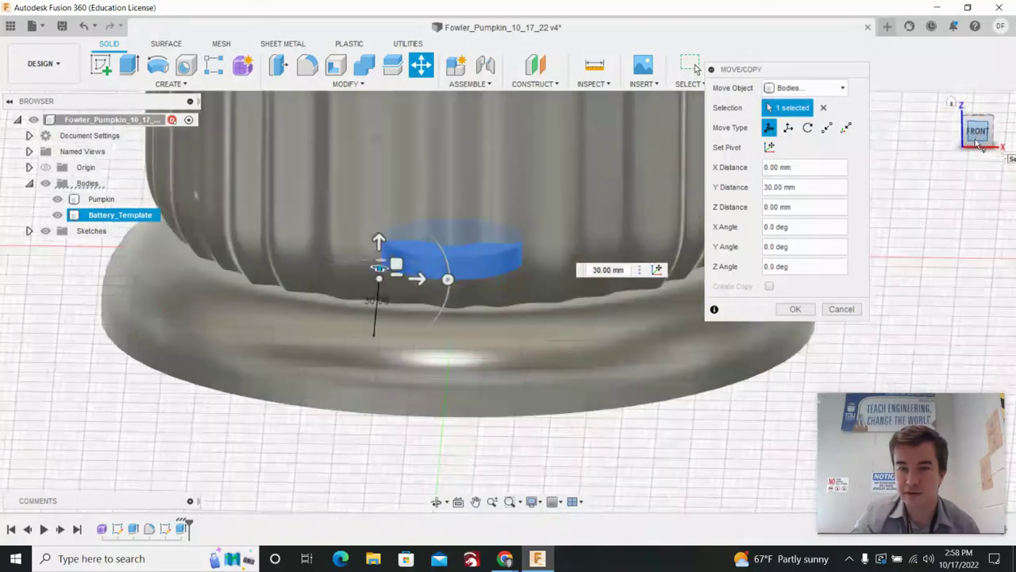
{"action": "left_click_drag", "start_coordinate": [382, 234], "coordinate": [404, 288]}
{"action": "left_click", "coordinate": [989, 129]}
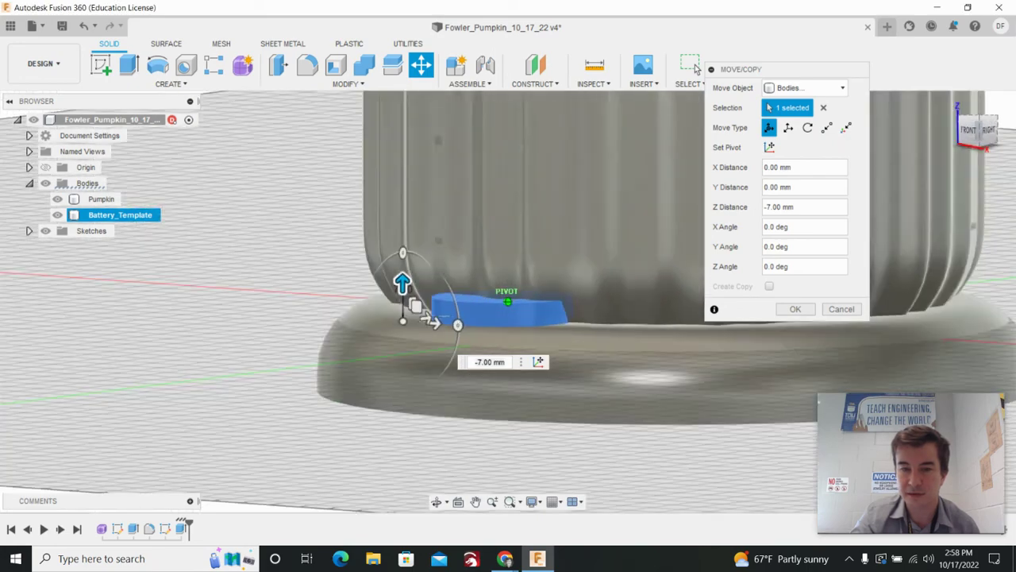
{"action": "left_click_drag", "start_coordinate": [971, 131], "coordinate": [1014, 141]}
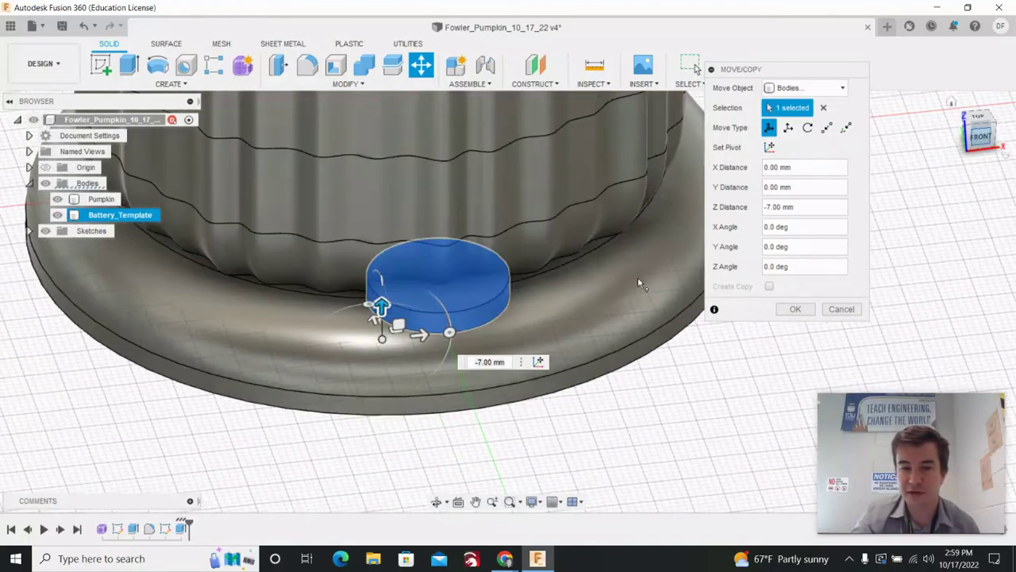
- Try nudging the battery template 2 mm along X, return it to 0 mm, and check its position inside the pumpkin
{"action": "left_click", "coordinate": [426, 335]}
{"action": "left_click_drag", "start_coordinate": [426, 335], "coordinate": [438, 333]}
{"action": "left_click", "coordinate": [983, 141]}
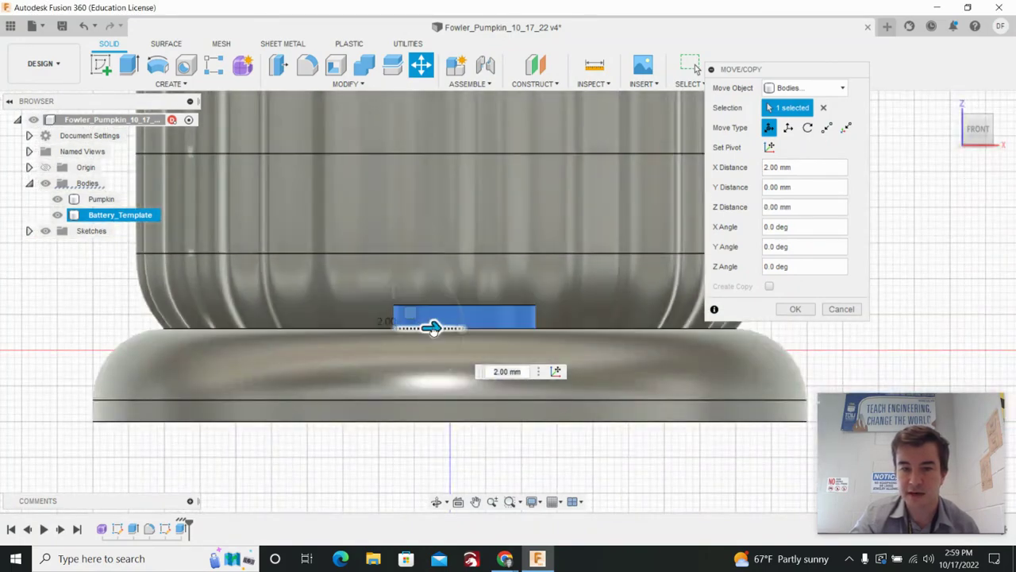
{"action": "left_click_drag", "start_coordinate": [433, 328], "coordinate": [419, 328]}
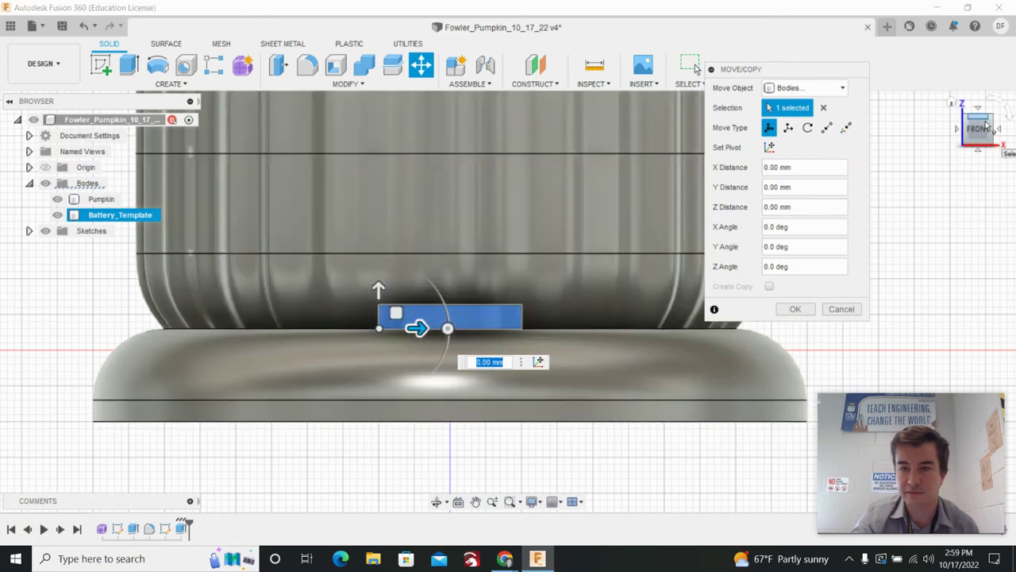
{"action": "left_click", "coordinate": [986, 126]}
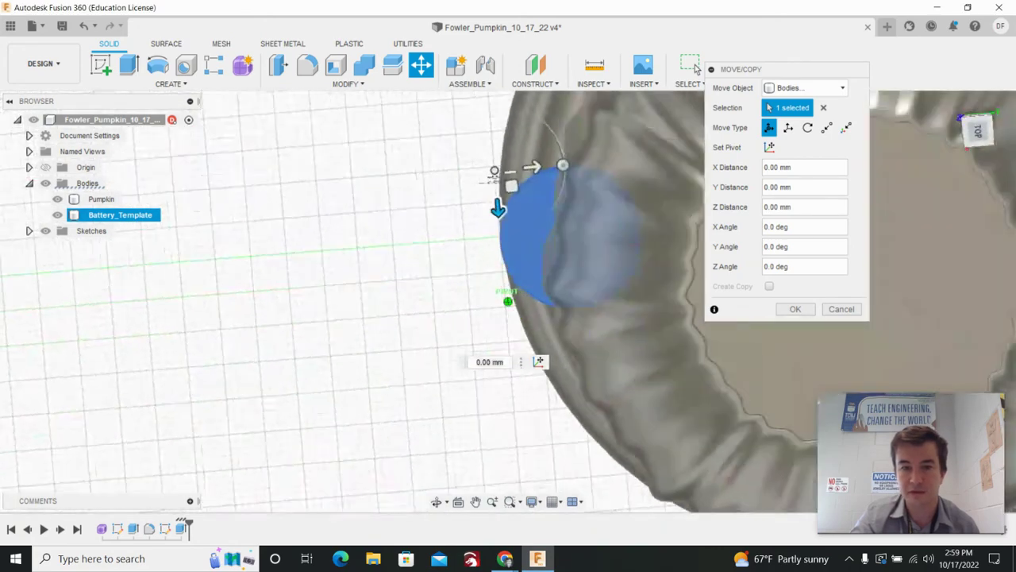
{"action": "mouse_move", "coordinate": [987, 125]}
{"action": "left_mouse_down"}
{"action": "mouse_move", "coordinate": [992, 97]}
{"action": "mouse_move", "coordinate": [1009, 108]}
{"action": "left_mouse_up"}
{"action": "left_click_drag", "start_coordinate": [1008, 274], "coordinate": [990, 285]}
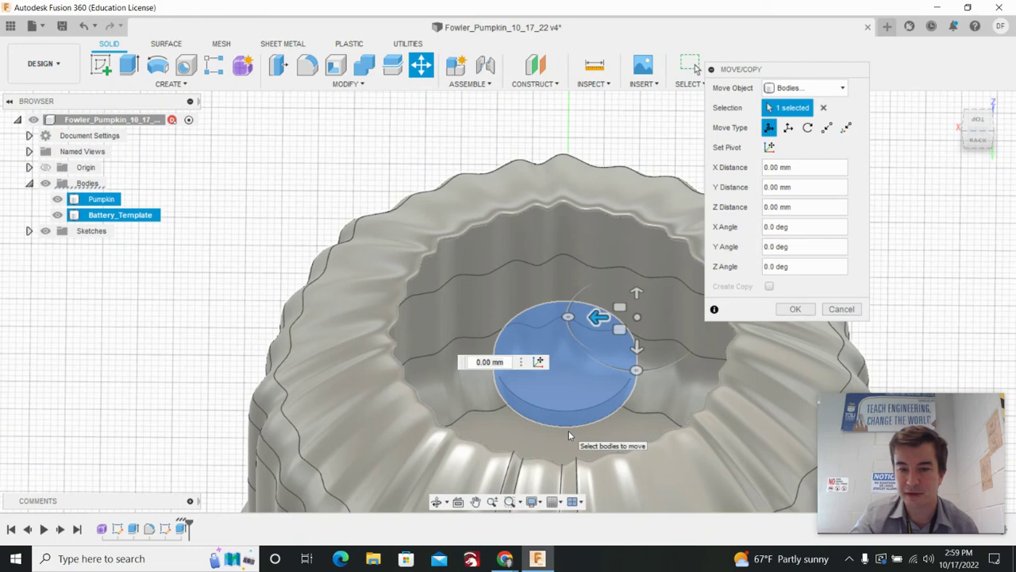
- Check the battery template's position against the pumpkin's wall and base, and accept the move
{"action": "left_click", "coordinate": [965, 136]}
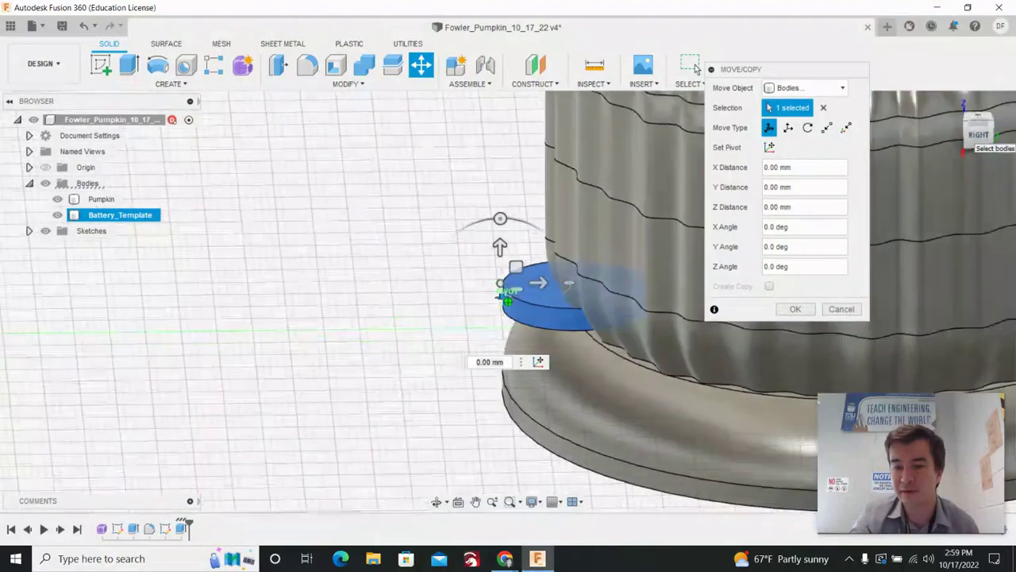
{"action": "middle_click_drag", "start_coordinate": [508, 300], "coordinate": [545, 339], "text": "shift"}
{"action": "left_click", "coordinate": [545, 339]}
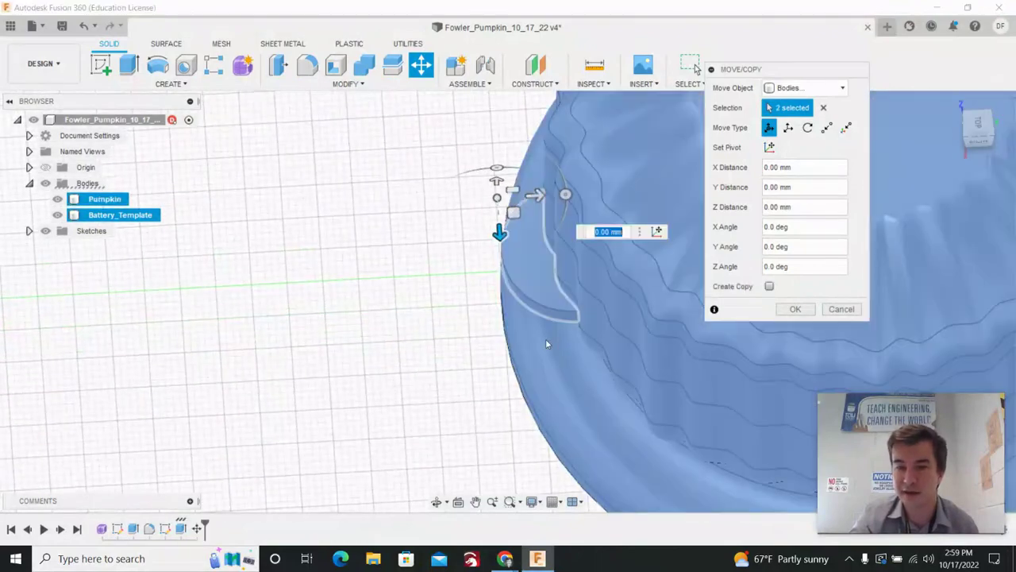
{"action": "scroll", "coordinate": [545, 338], "scroll_direction": "down", "scroll_amount": 3}
{"action": "scroll", "coordinate": [521, 321], "scroll_direction": "down", "scroll_amount": 3}
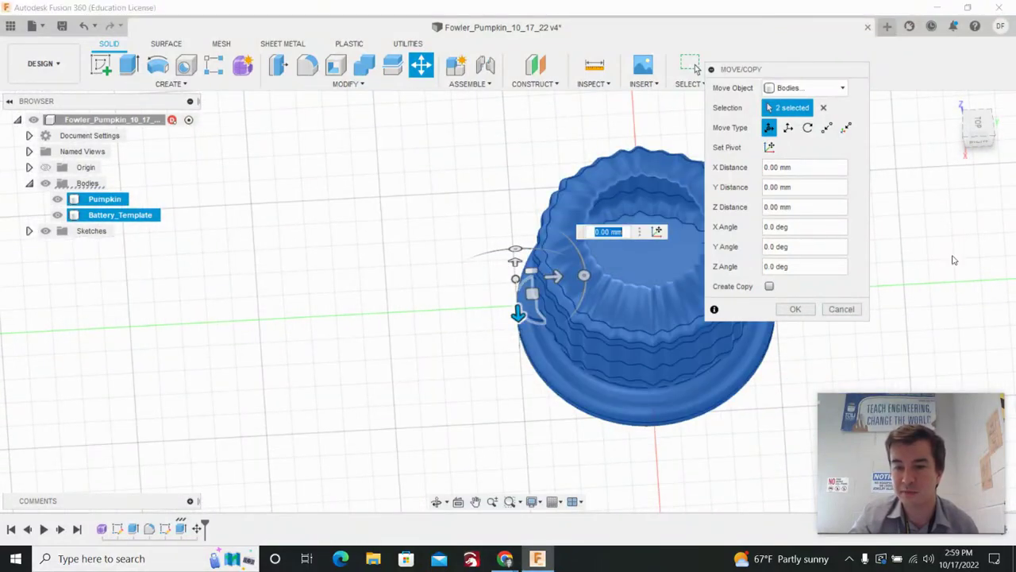
{"action": "middle_click_drag", "start_coordinate": [955, 259], "coordinate": [767, 288]}
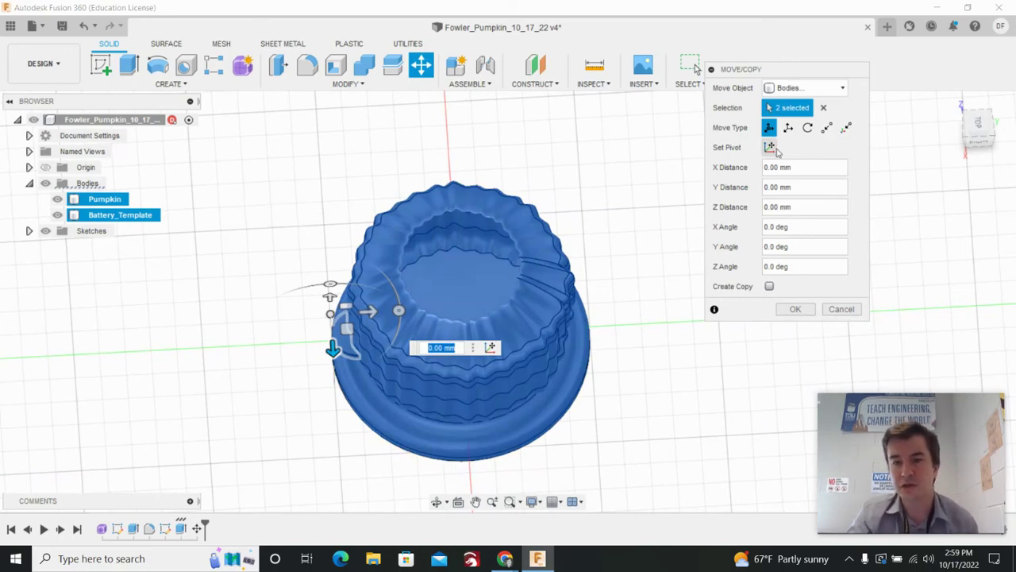
{"action": "left_click", "coordinate": [795, 308]}
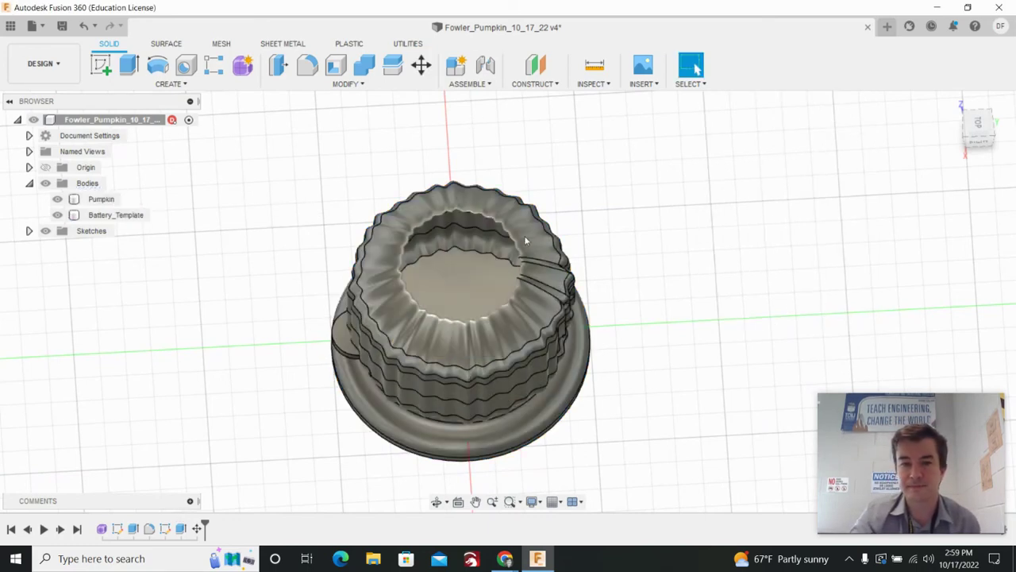
- Use Combine with the Cut operation to subtract the battery template from the Pumpkin body, without keeping the tool body
{"action": "mouse_move", "coordinate": [992, 132]}
{"action": "left_mouse_down"}
{"action": "mouse_move", "coordinate": [967, 146]}
{"action": "mouse_move", "coordinate": [929, 129]}
{"action": "mouse_move", "coordinate": [905, 169]}
{"action": "left_mouse_up"}
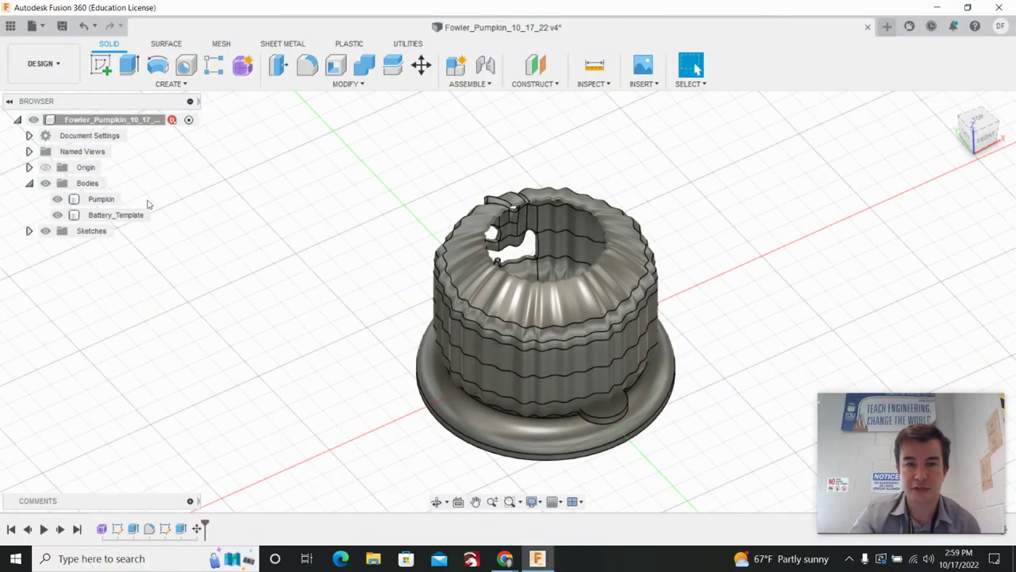
{"action": "left_click", "coordinate": [343, 84]}
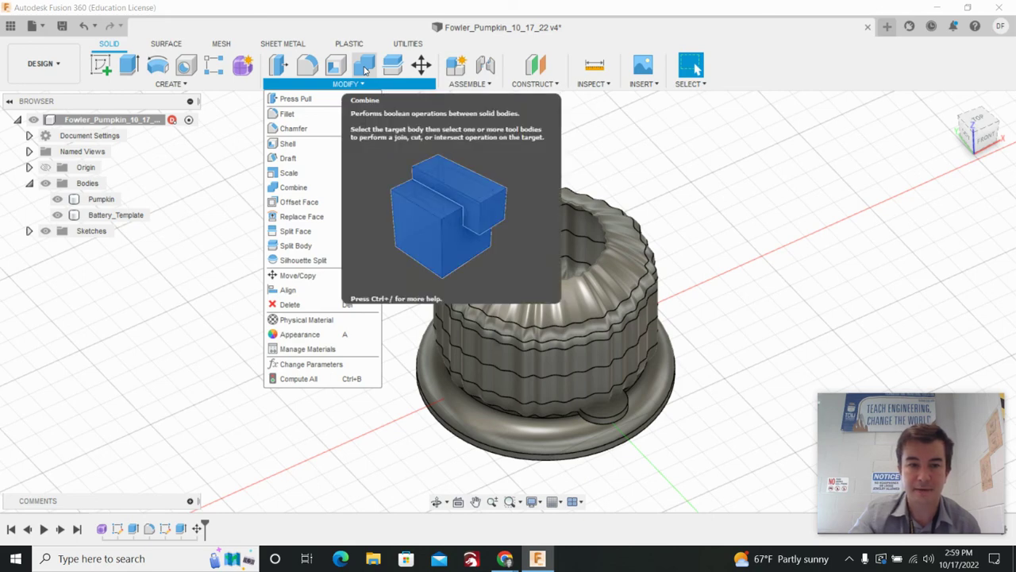
{"action": "left_click", "coordinate": [364, 70]}
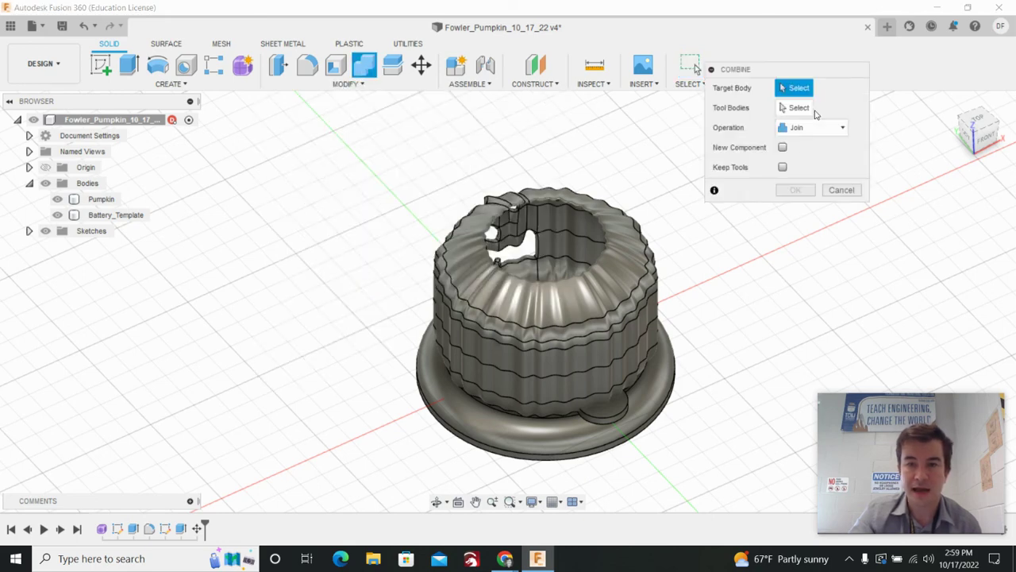
{"action": "left_click", "coordinate": [818, 128]}
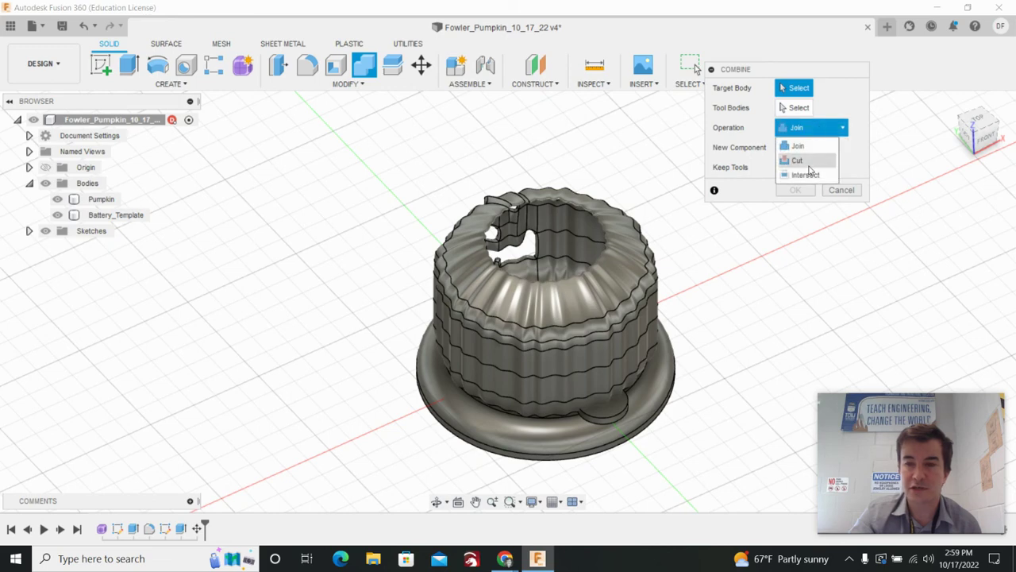
{"action": "left_click", "coordinate": [802, 160]}
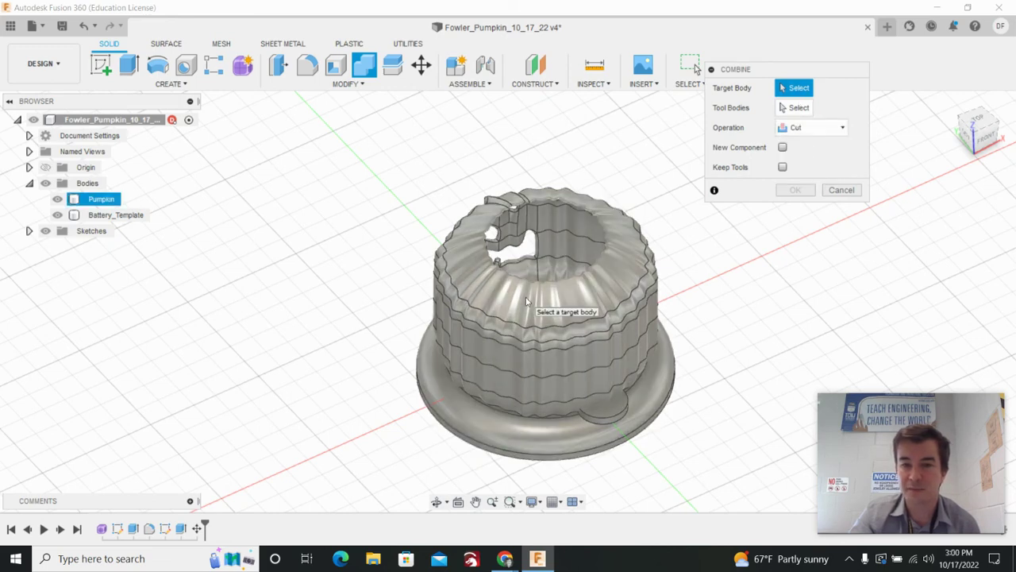
{"action": "left_click", "coordinate": [656, 273]}
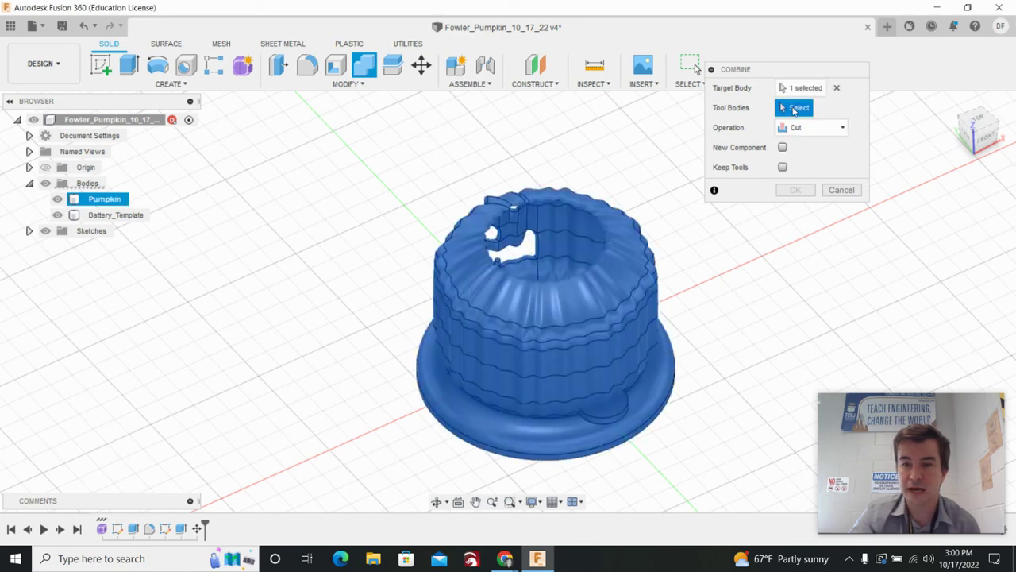
{"action": "left_click", "coordinate": [619, 411]}
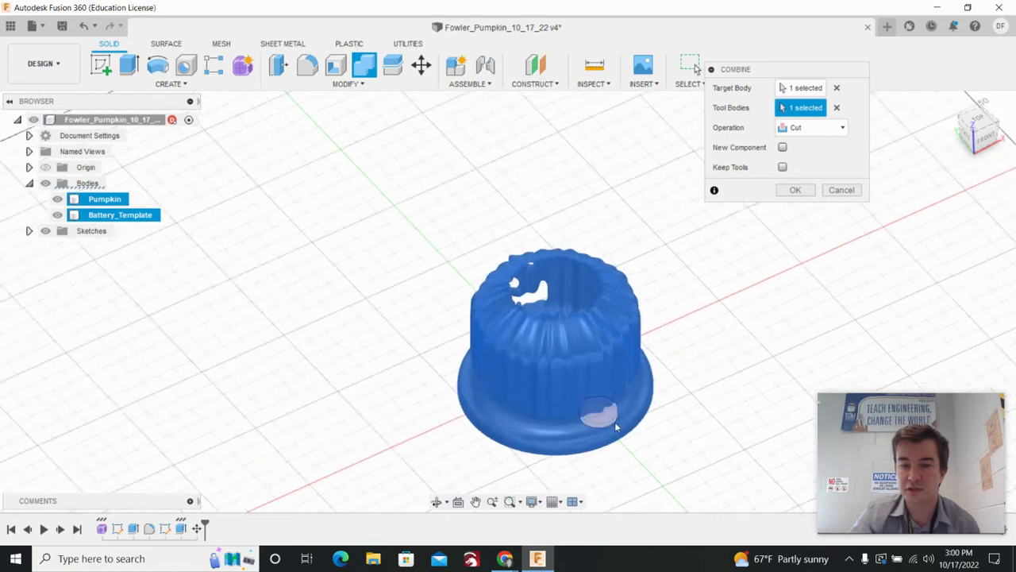
{"action": "scroll", "coordinate": [615, 421], "scroll_direction": "up", "scroll_amount": 5}
{"action": "middle_click_drag", "start_coordinate": [671, 434], "coordinate": [636, 399]}
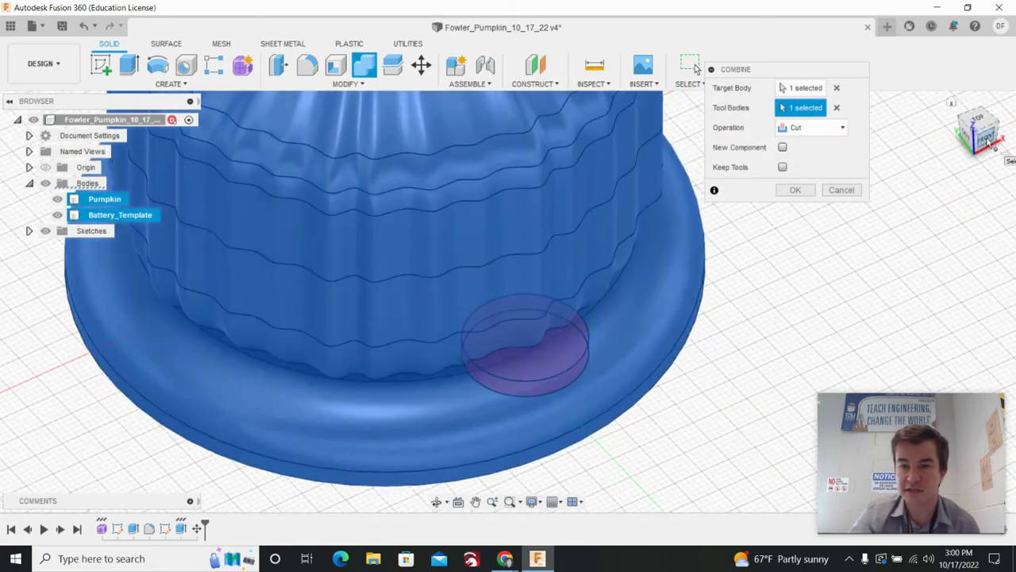
{"action": "left_click_drag", "start_coordinate": [987, 139], "coordinate": [922, 131]}
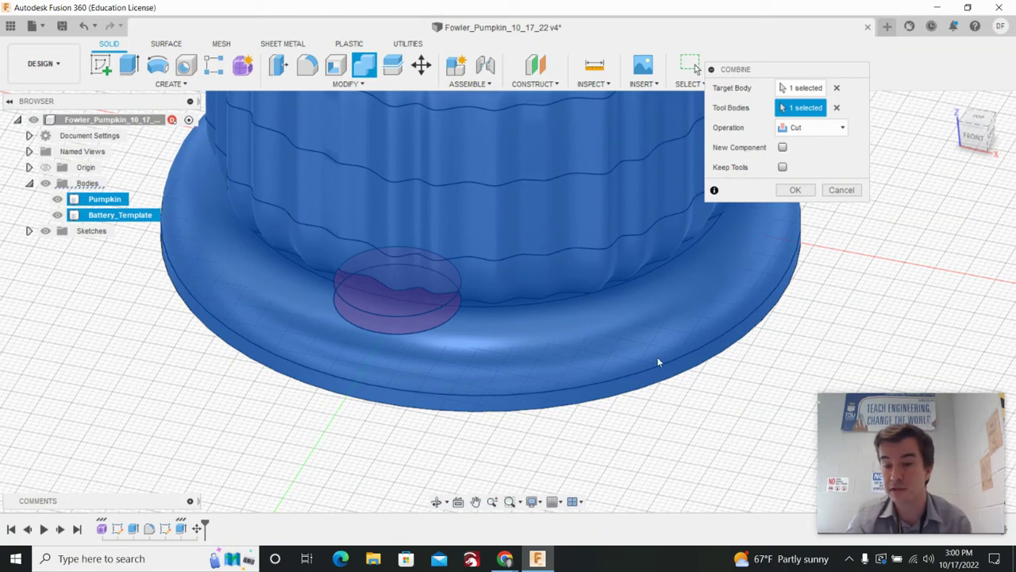
{"action": "left_click", "coordinate": [799, 191]}
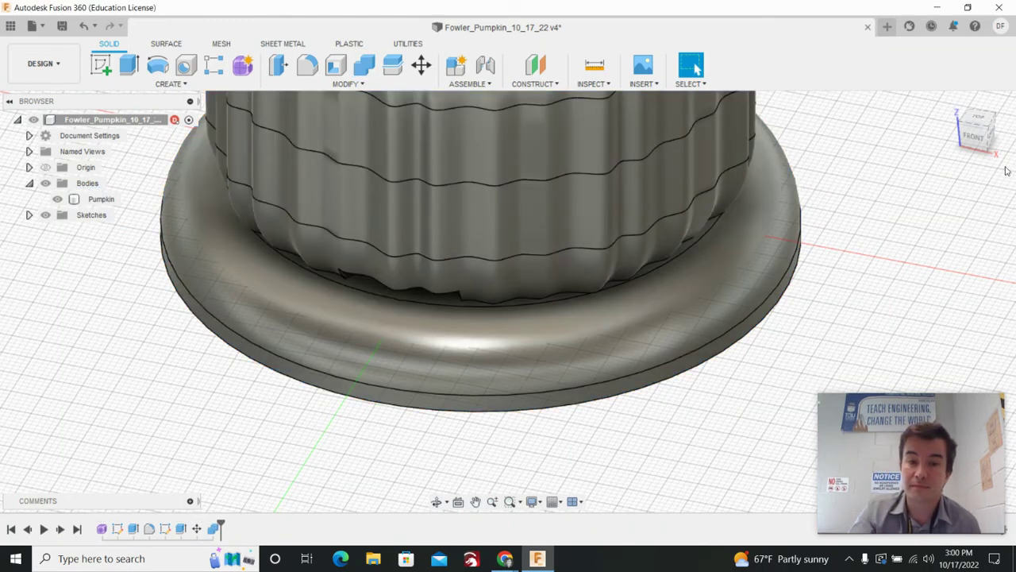
- Save the design with version description "v4" and a milestone name beginning "cut the battery out"
{"action": "left_click", "coordinate": [973, 136]}
{"action": "mouse_move", "coordinate": [1002, 115]}
{"action": "left_mouse_down"}
{"action": "mouse_move", "coordinate": [1010, 104]}
{"action": "mouse_move", "coordinate": [1012, 117]}
{"action": "mouse_move", "coordinate": [871, 217]}
{"action": "mouse_move", "coordinate": [597, 309]}
{"action": "left_mouse_up"}
{"action": "scroll", "coordinate": [594, 309], "scroll_direction": "down", "scroll_amount": 4}
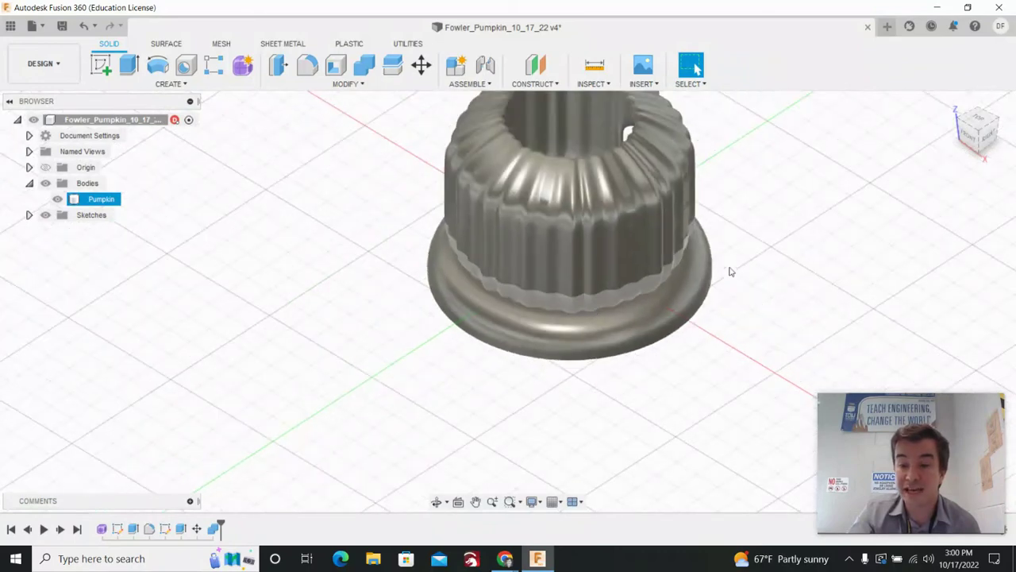
{"action": "scroll", "coordinate": [826, 214], "scroll_direction": "down", "scroll_amount": 1}
{"action": "middle_click_drag", "start_coordinate": [826, 215], "coordinate": [783, 316]}
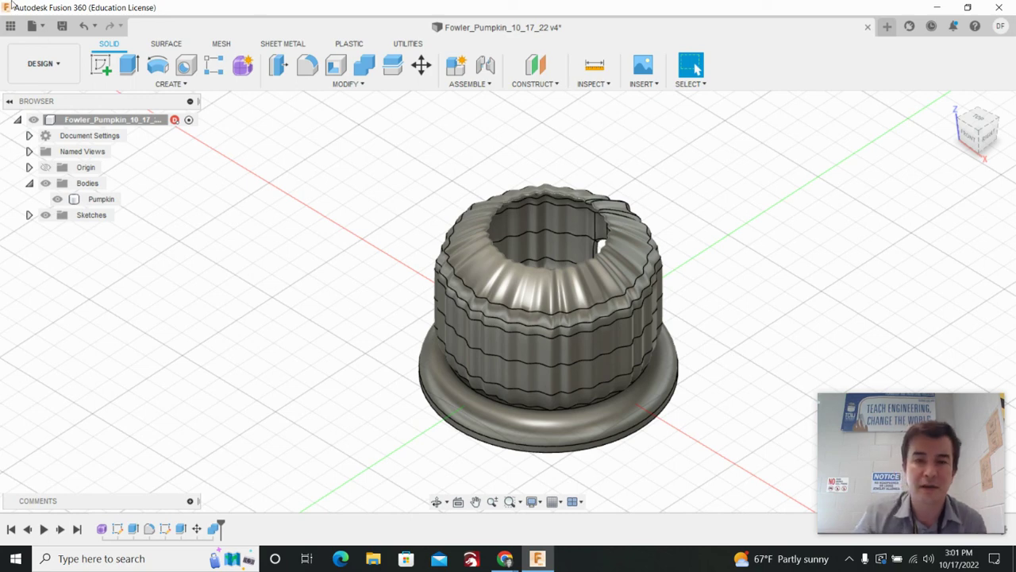
{"action": "left_click", "coordinate": [62, 25]}
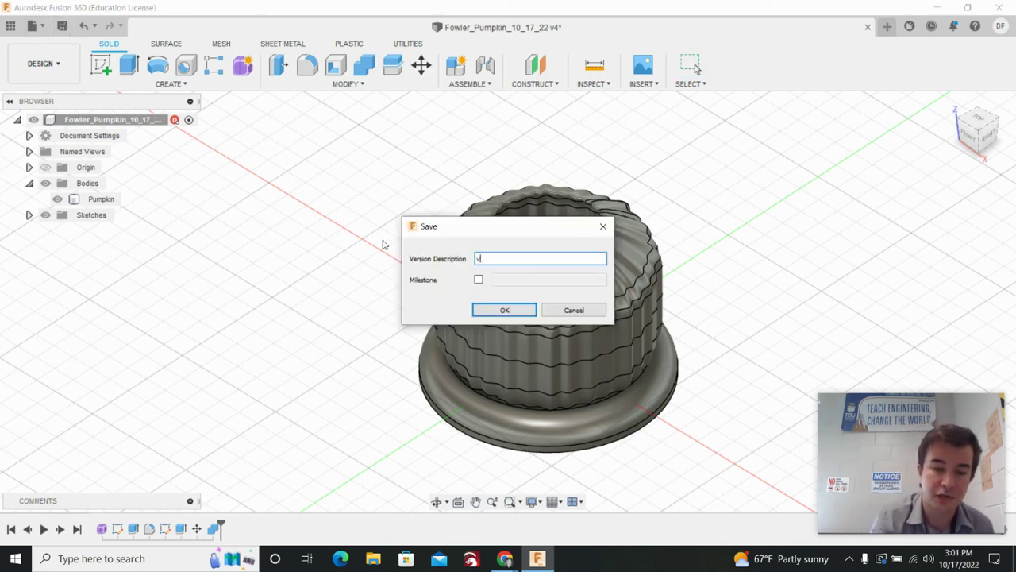
{"action": "left_click", "coordinate": [479, 279]}
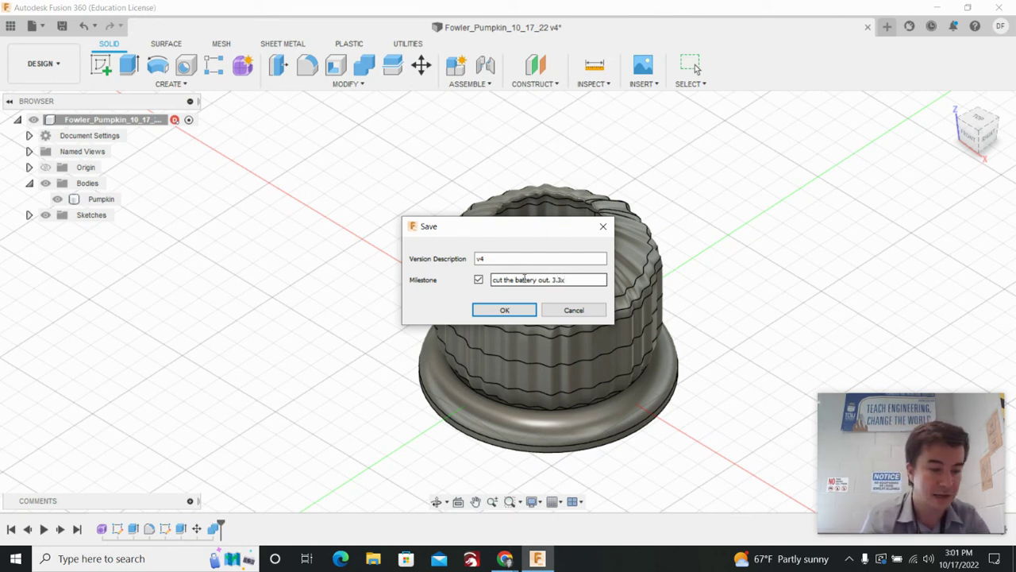
{"action": "key", "text": "Return"}
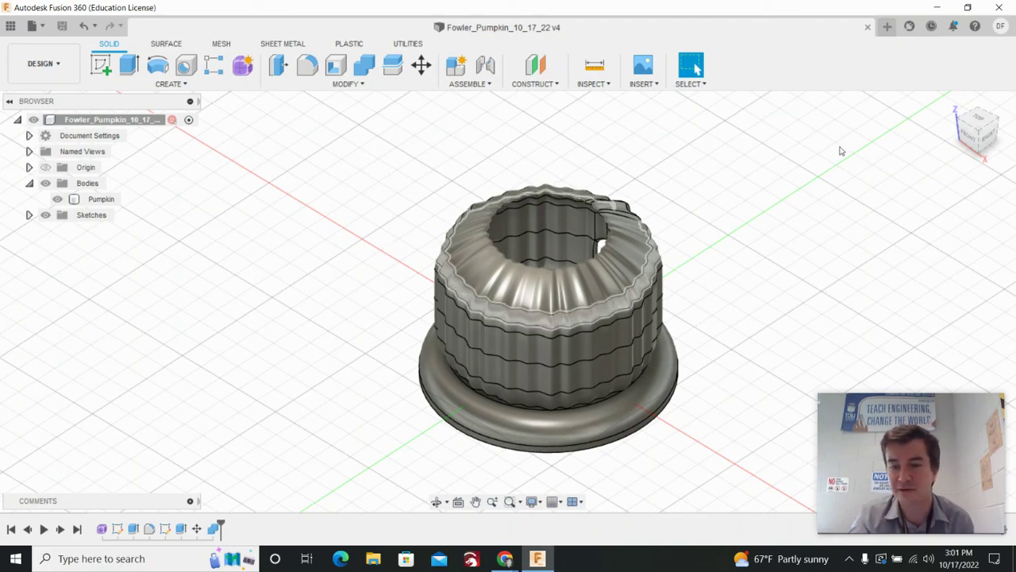
- Export the pumpkin design as an STL file to the Downloads folder, keeping the suggested file name
{"action": "mouse_move", "coordinate": [984, 132]}
{"action": "left_mouse_down"}
{"action": "mouse_move", "coordinate": [945, 174]}
{"action": "mouse_move", "coordinate": [904, 111]}
{"action": "left_mouse_up"}
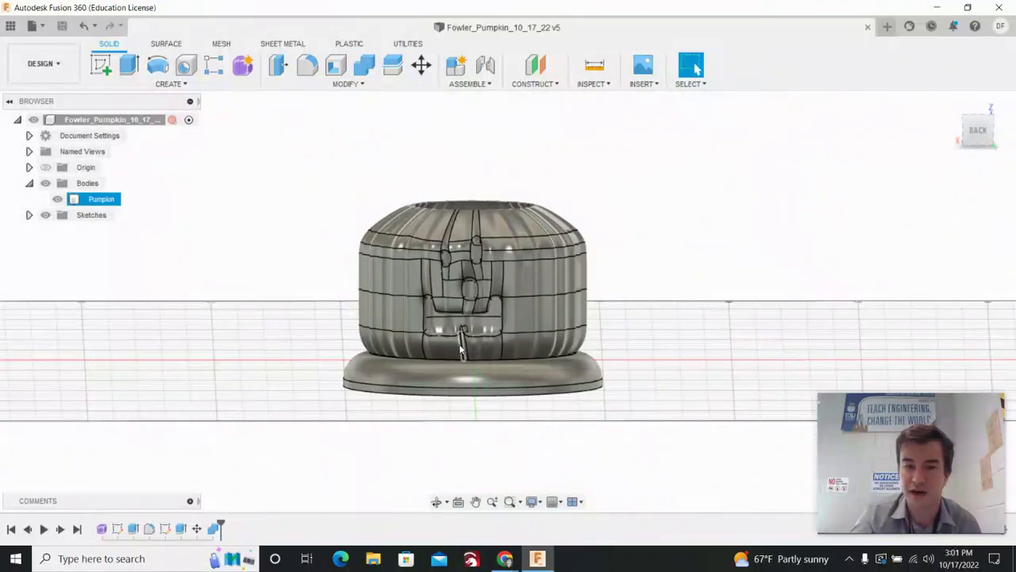
{"action": "scroll", "coordinate": [459, 332], "scroll_direction": "down", "scroll_amount": 2}
{"action": "scroll", "coordinate": [459, 332], "scroll_direction": "up", "scroll_amount": 6}
{"action": "scroll", "coordinate": [914, 267], "scroll_direction": "down", "scroll_amount": 1}
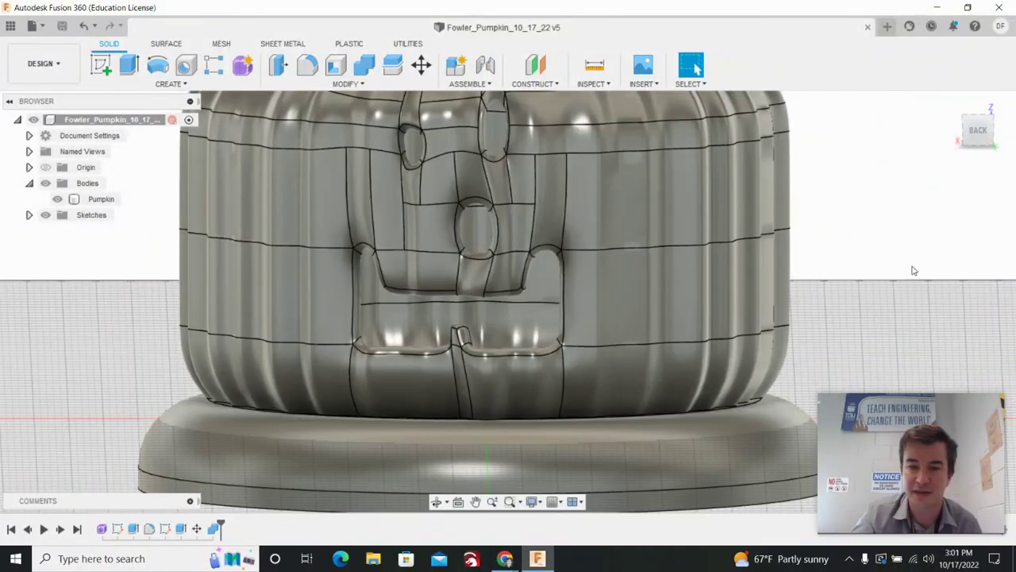
{"action": "scroll", "coordinate": [882, 267], "scroll_direction": "down", "scroll_amount": 3}
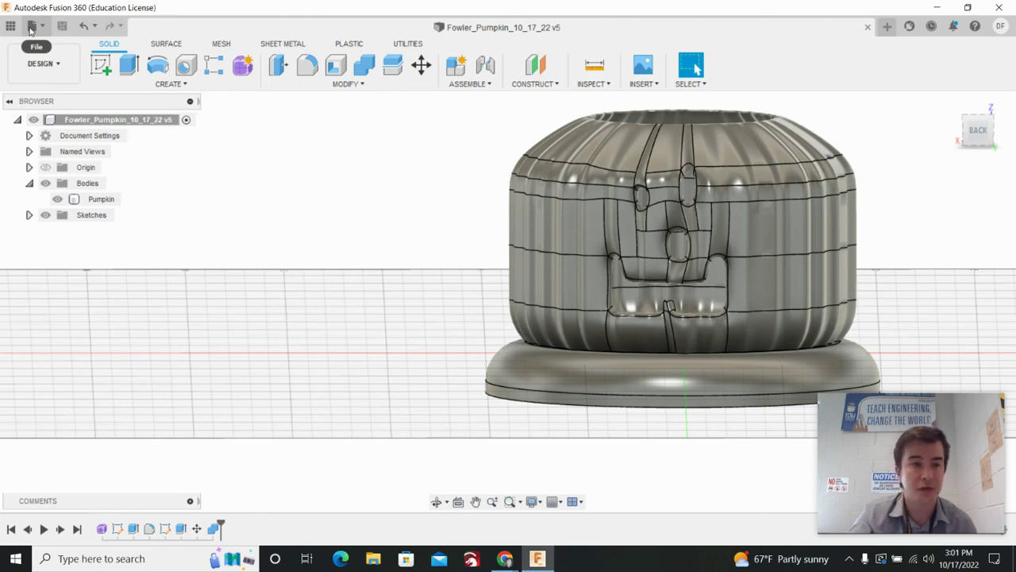
{"action": "left_click", "coordinate": [31, 28]}
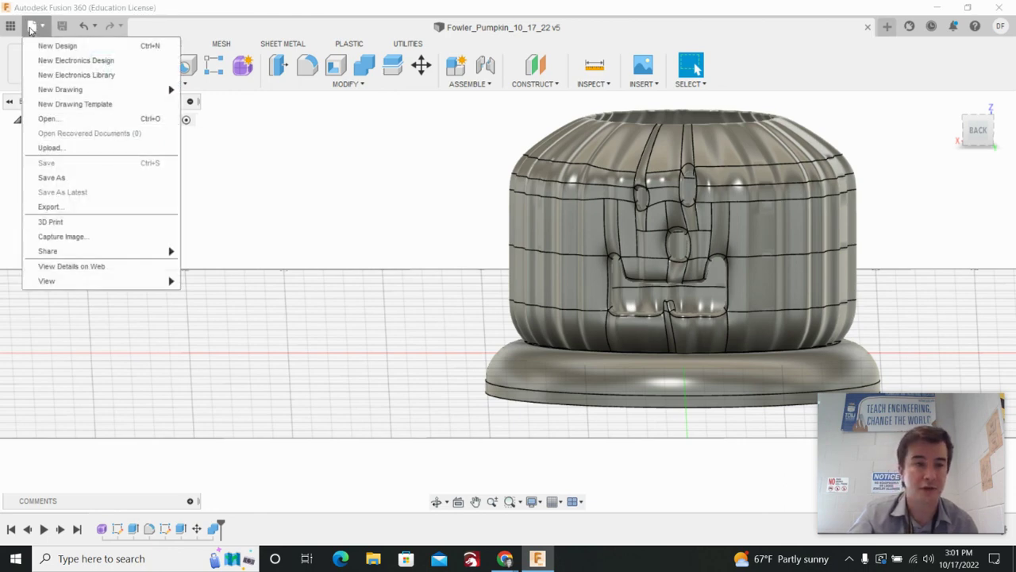
{"action": "left_click", "coordinate": [49, 207]}
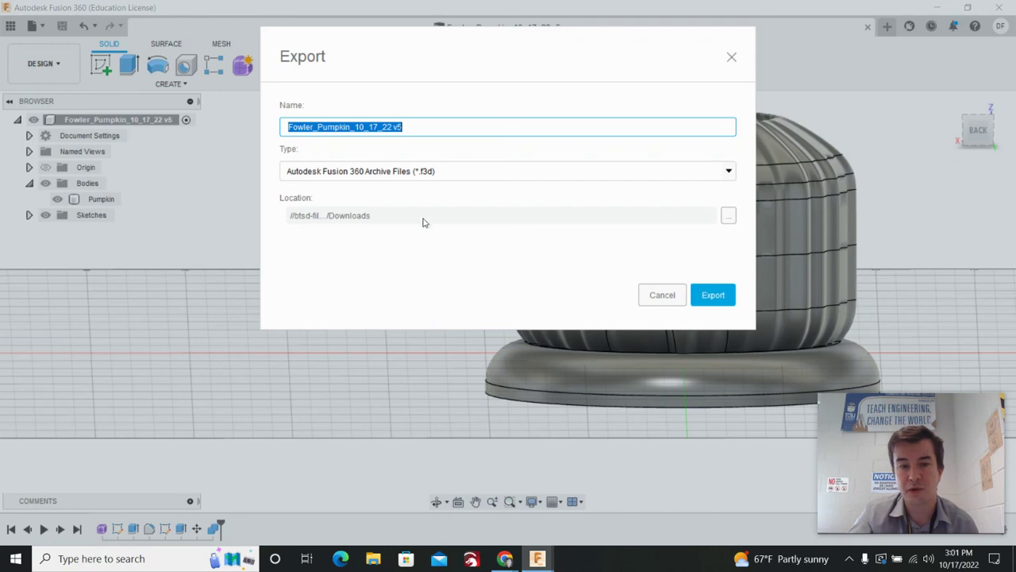
{"action": "left_click", "coordinate": [465, 171]}
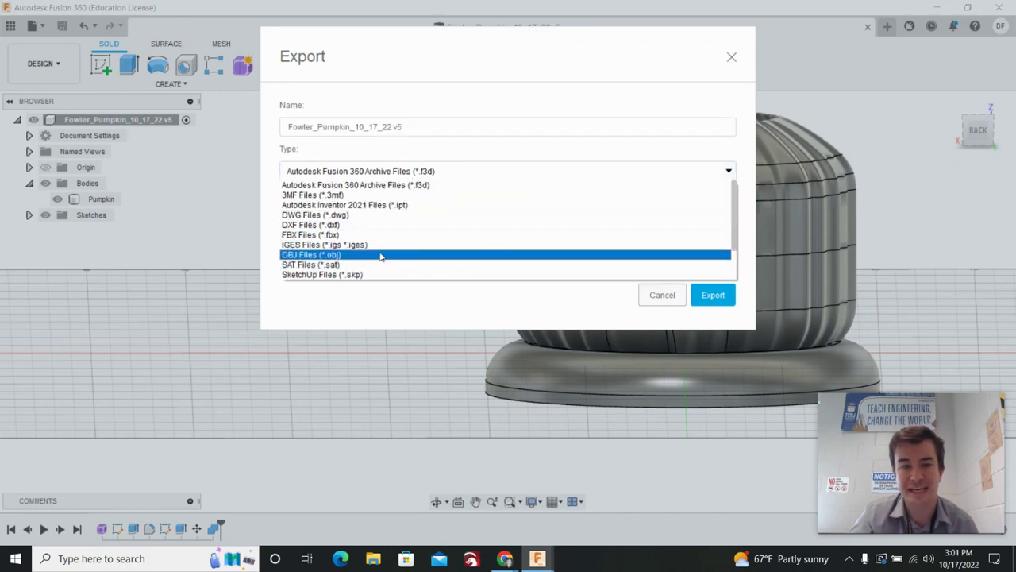
{"action": "scroll", "coordinate": [381, 261], "scroll_direction": "down", "scroll_amount": 2}
{"action": "left_click", "coordinate": [359, 270]}
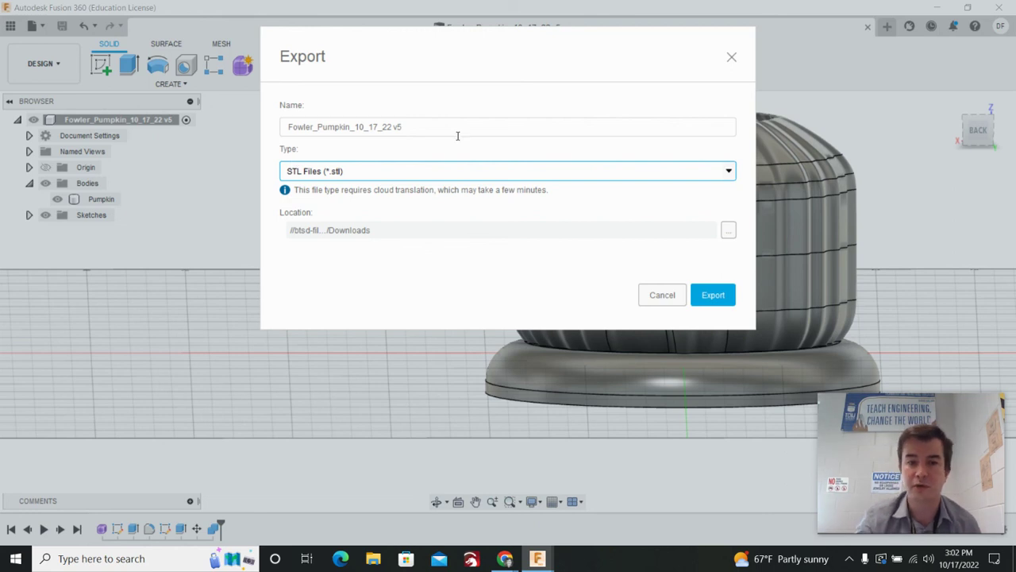
{"action": "left_click_drag", "start_coordinate": [563, 193], "coordinate": [581, 225]}
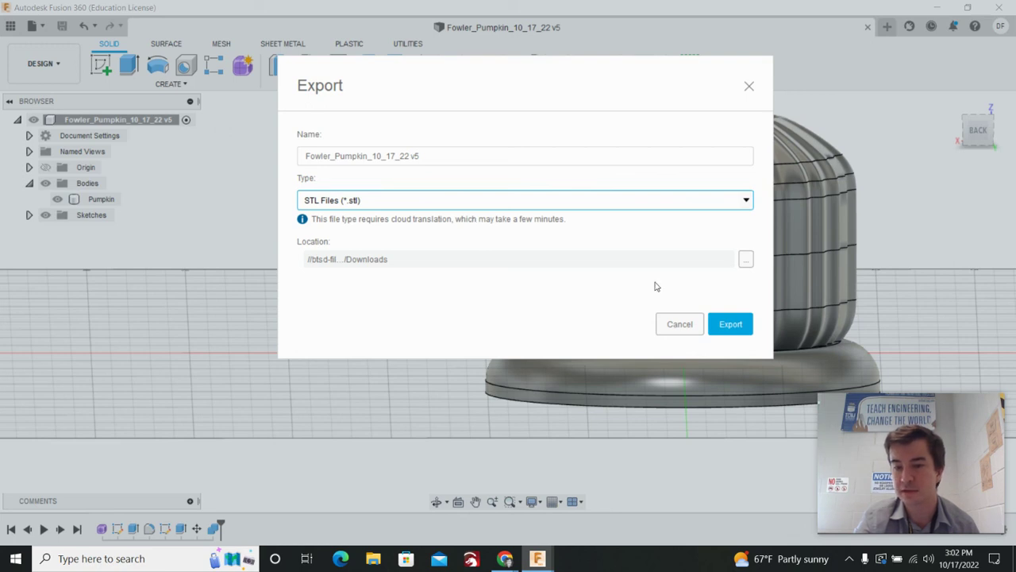
{"action": "left_click", "coordinate": [731, 323]}
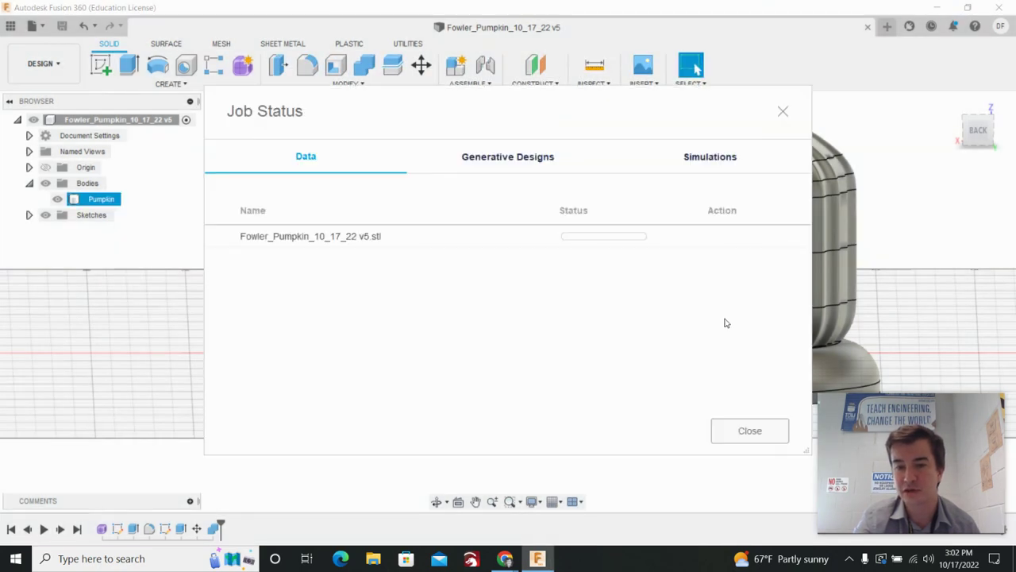